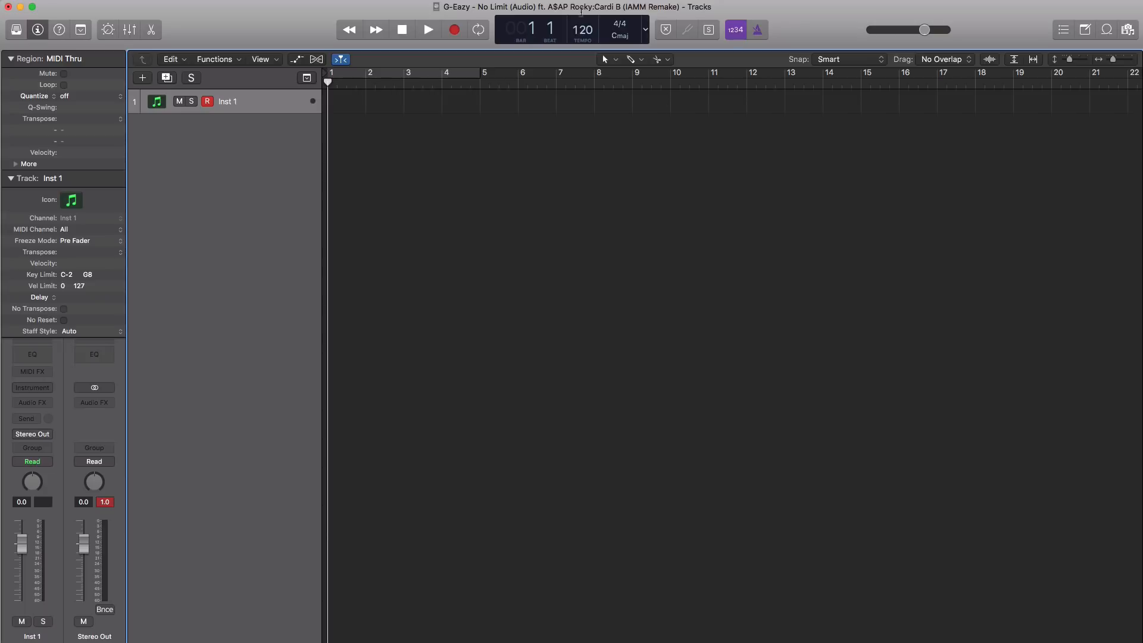
Step: Set the project tempo to 88 and turn on the cycle range over the first four bars
double_click(586, 34)
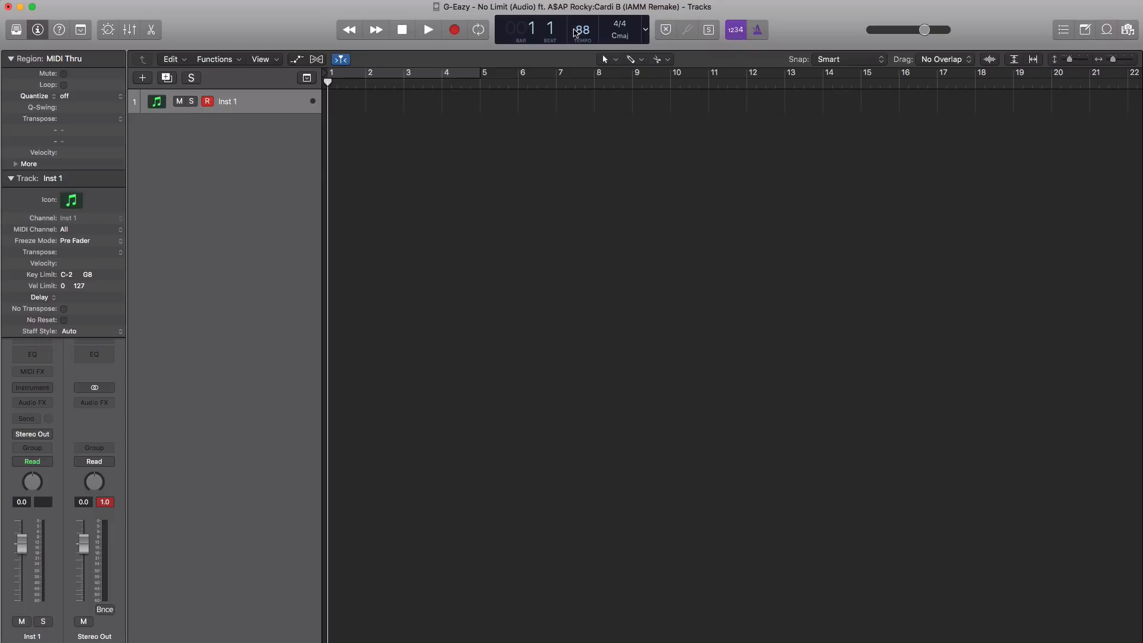
left_click(355, 74)
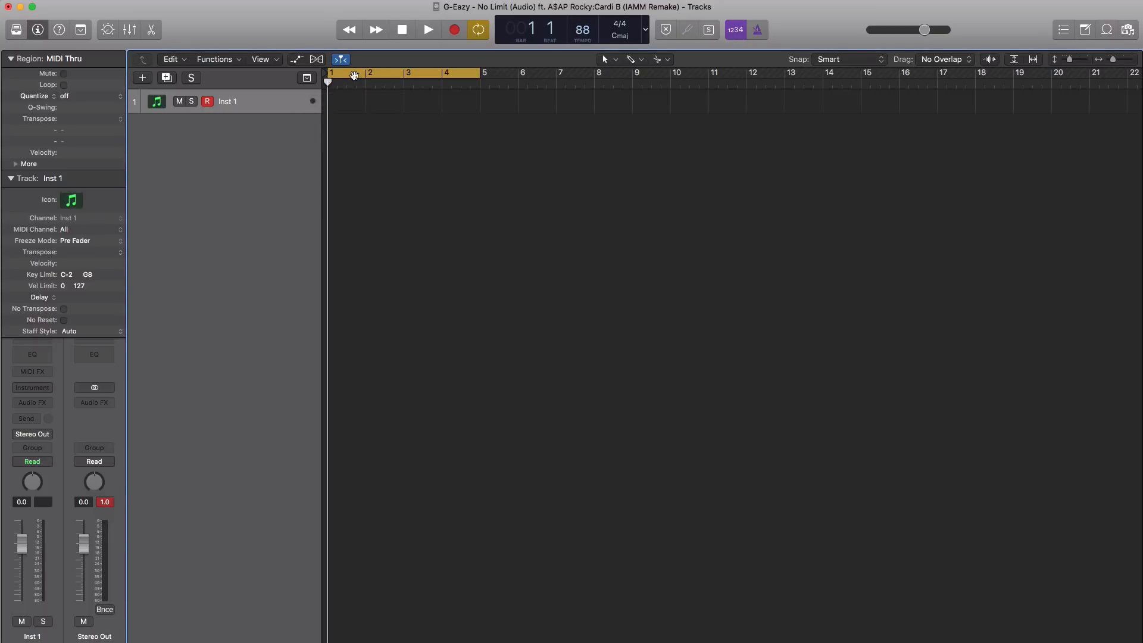
Step: Load the ES2 synthesizer on the Inst 1 track with its Dark Pad 01 preset
left_click(10, 178)
left_click(39, 388)
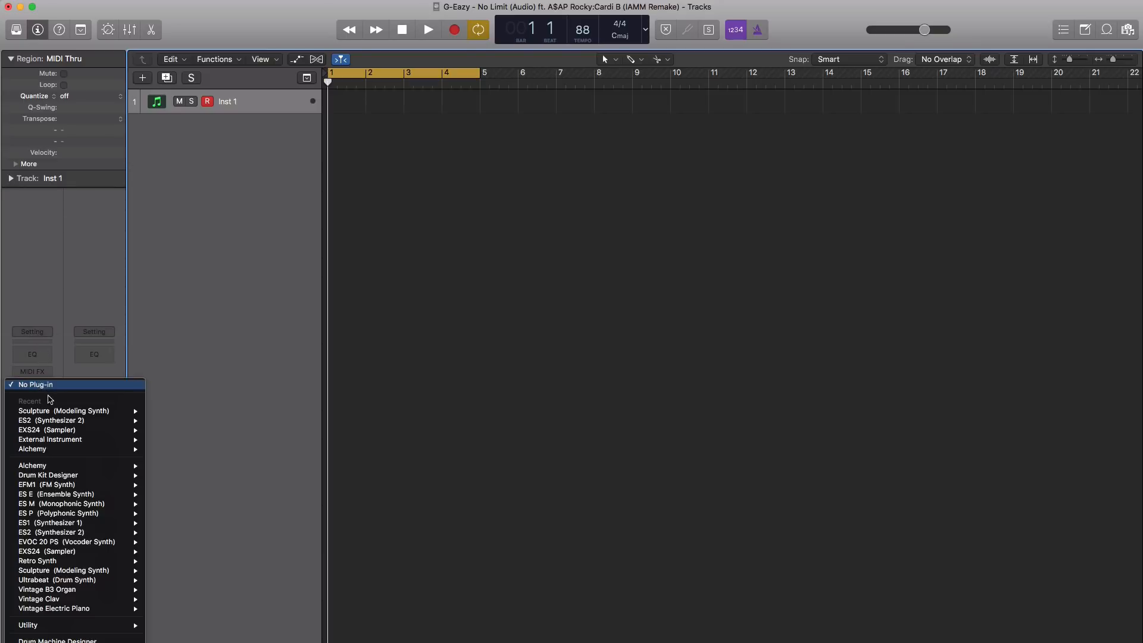
left_click(51, 420)
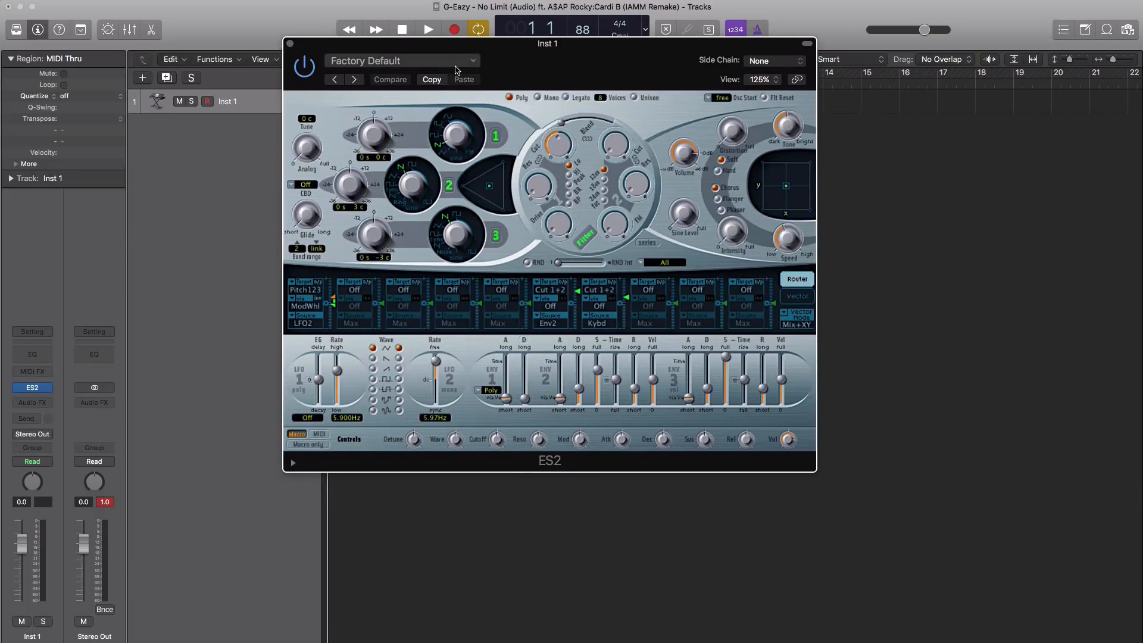
left_click(457, 62)
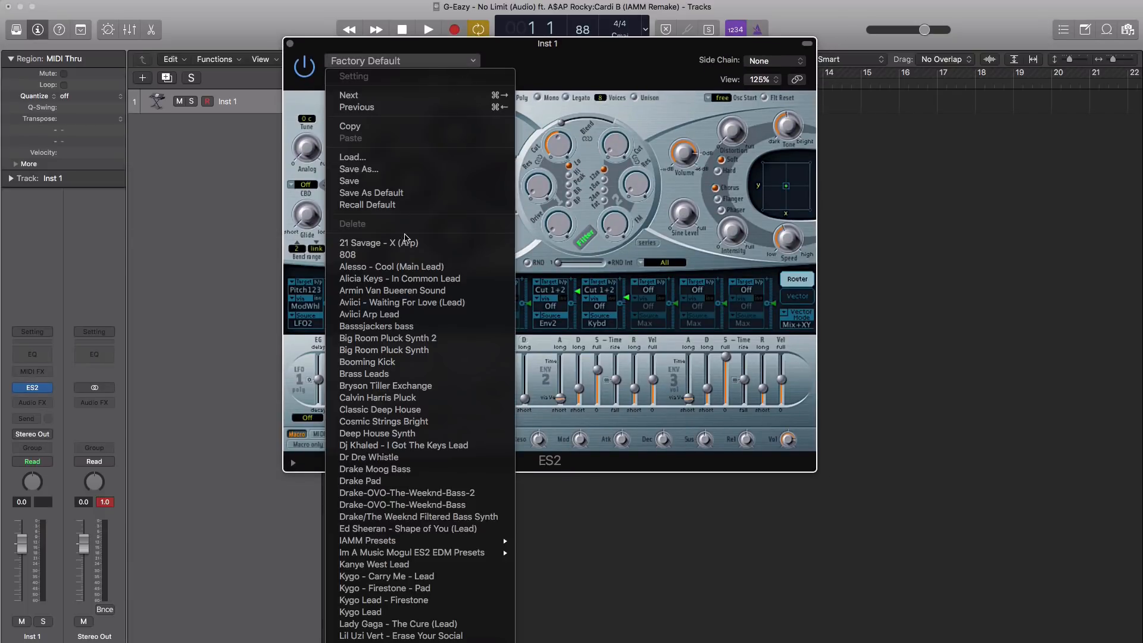
scroll(408, 242, "down", 5)
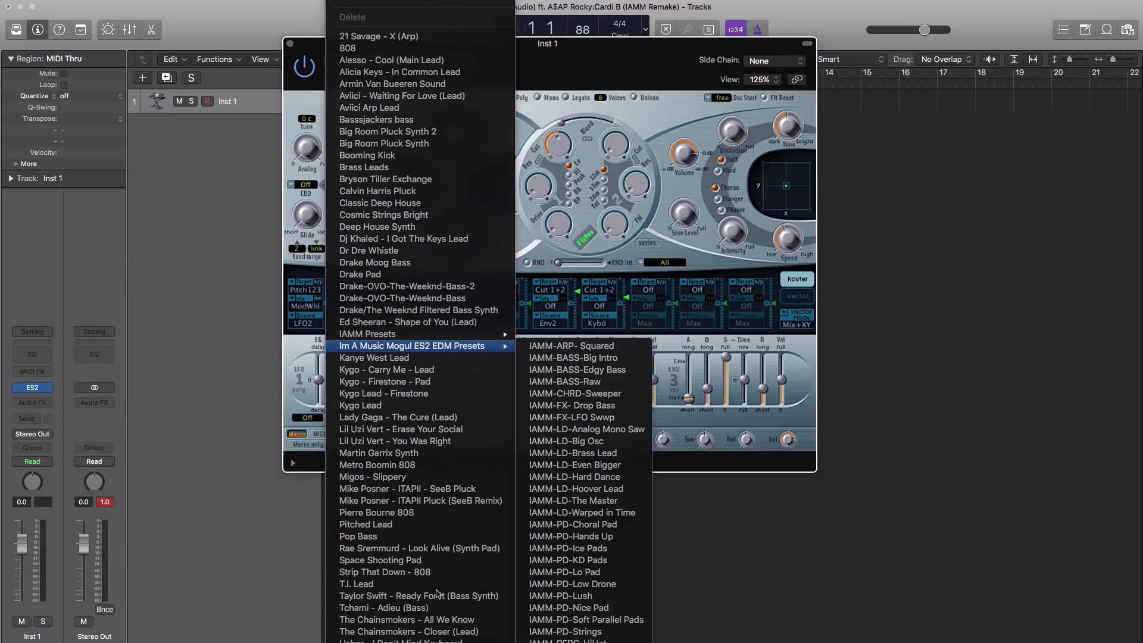
mouse_move(417, 642)
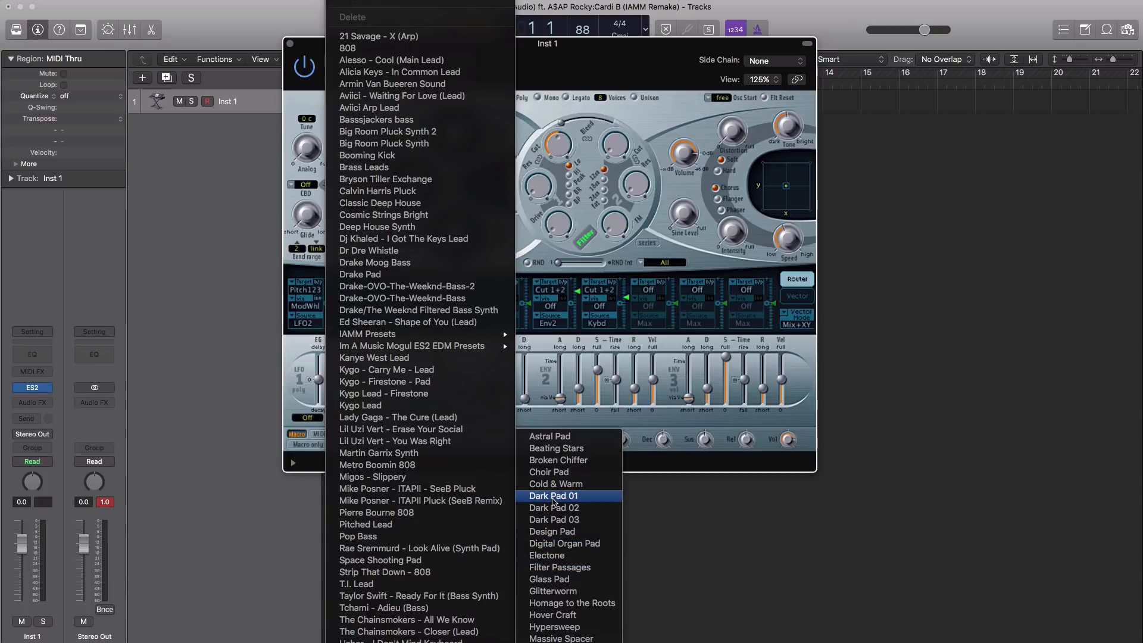
left_click(554, 497)
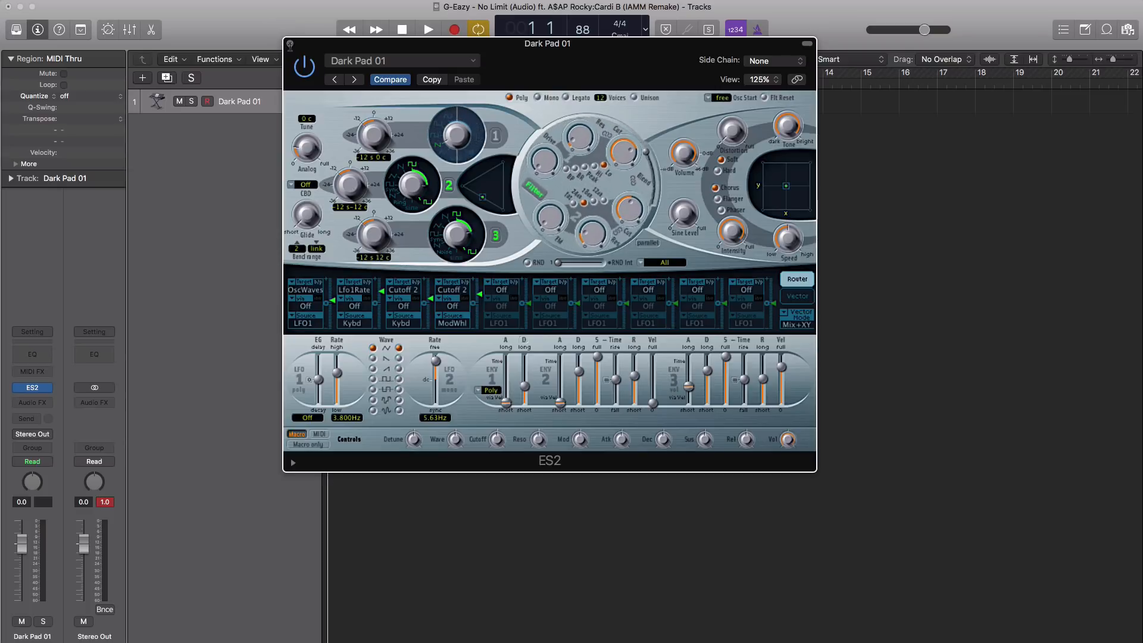
left_click(290, 44)
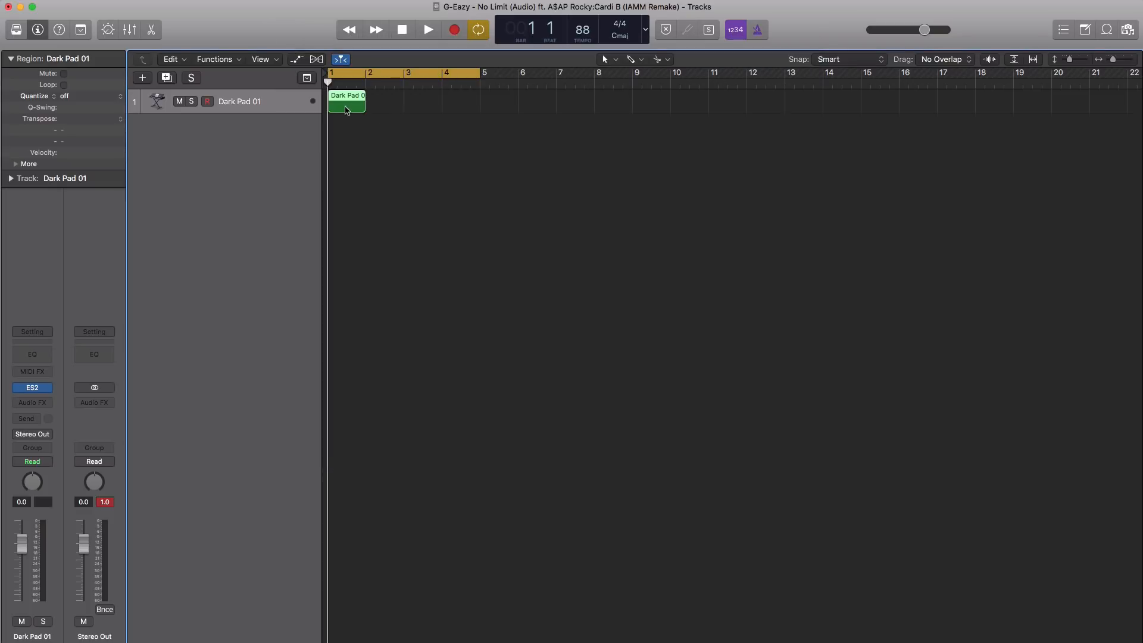
Step: Stretch the Dark Pad 01 region to four bars and open it in an enlarged Piano Roll
left_click_drag(402, 114, 480, 111)
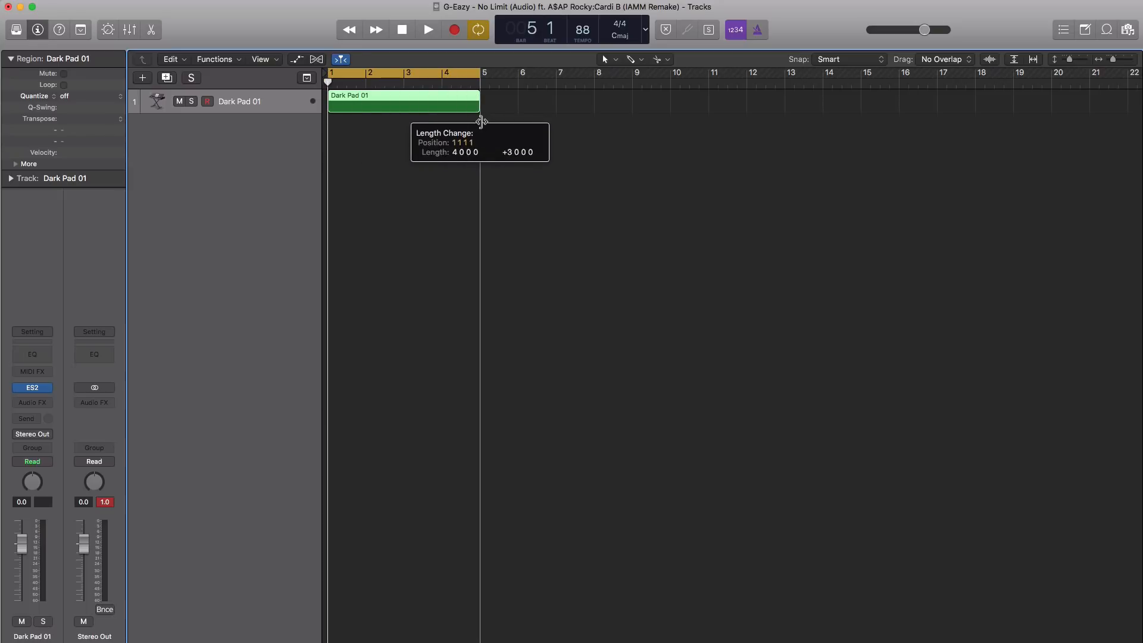
double_click(438, 111)
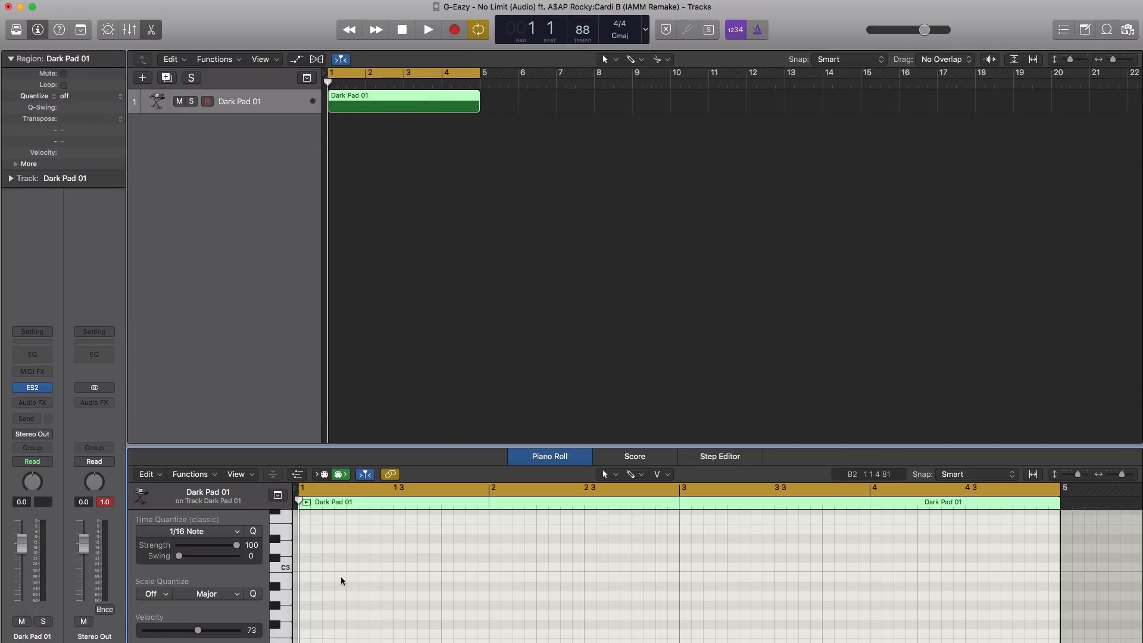
scroll(365, 578, "up", 5)
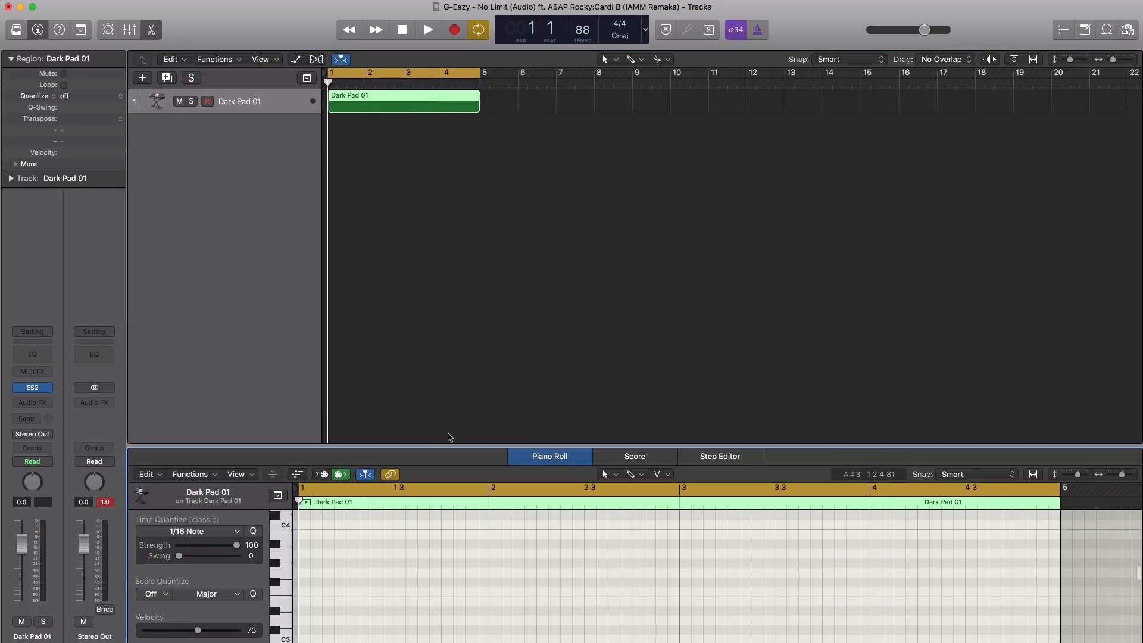
left_click_drag(444, 447, 444, 325)
scroll(390, 462, "up", 4)
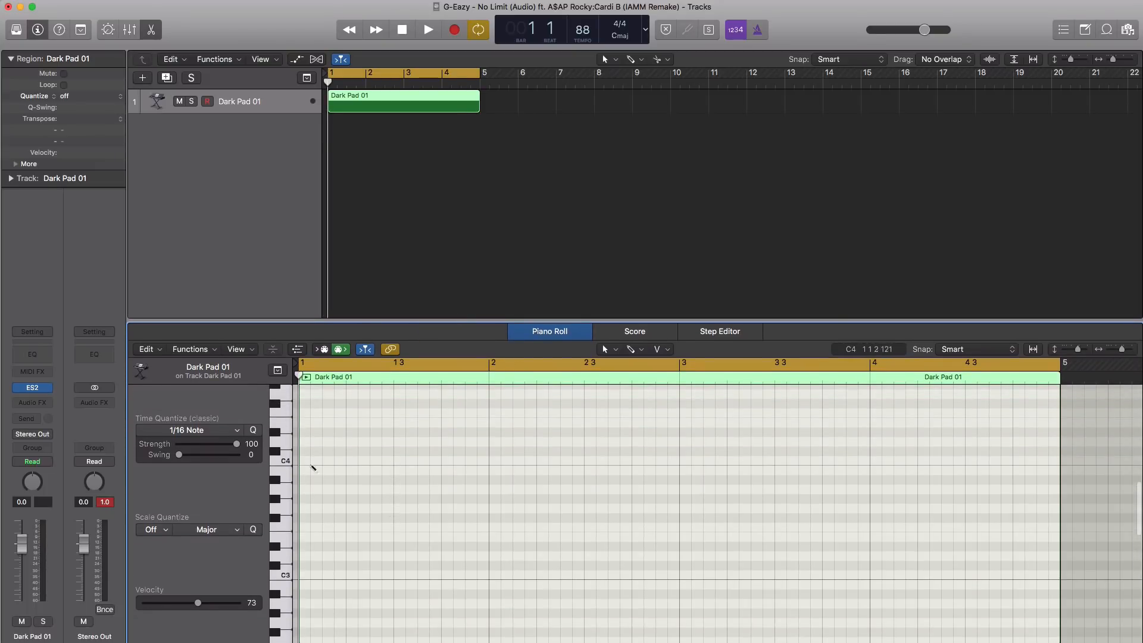
Step: Add octave notes on D#3 and D#4 lasting from bar 1 to beat 4 of bar 2, and audition them
left_click(303, 450)
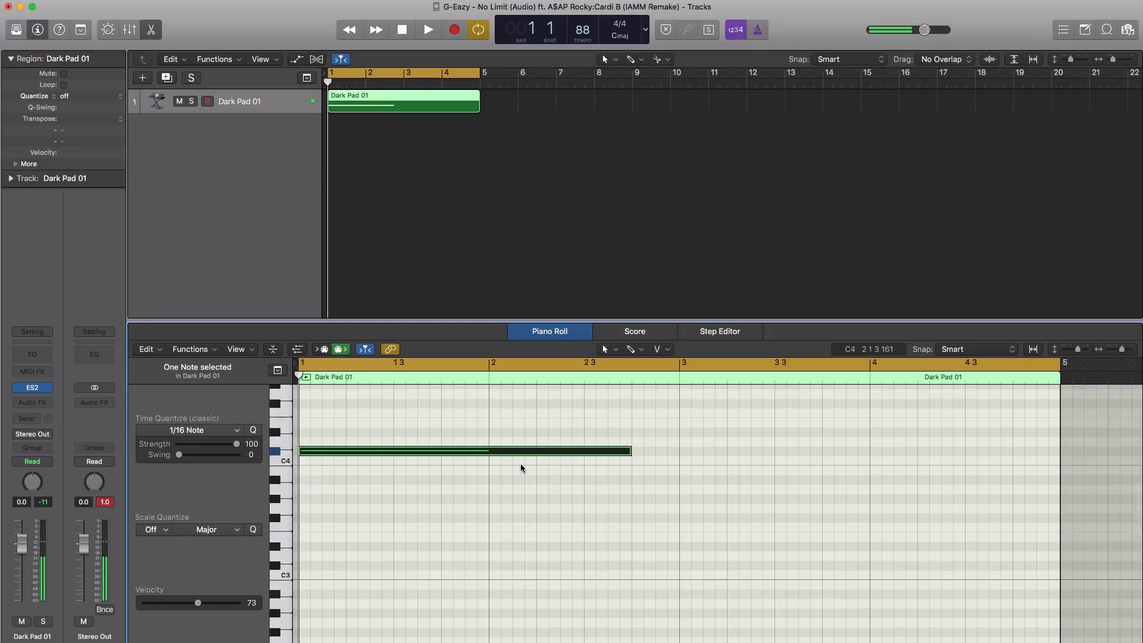
left_click_drag(345, 452, 344, 552)
key("space")
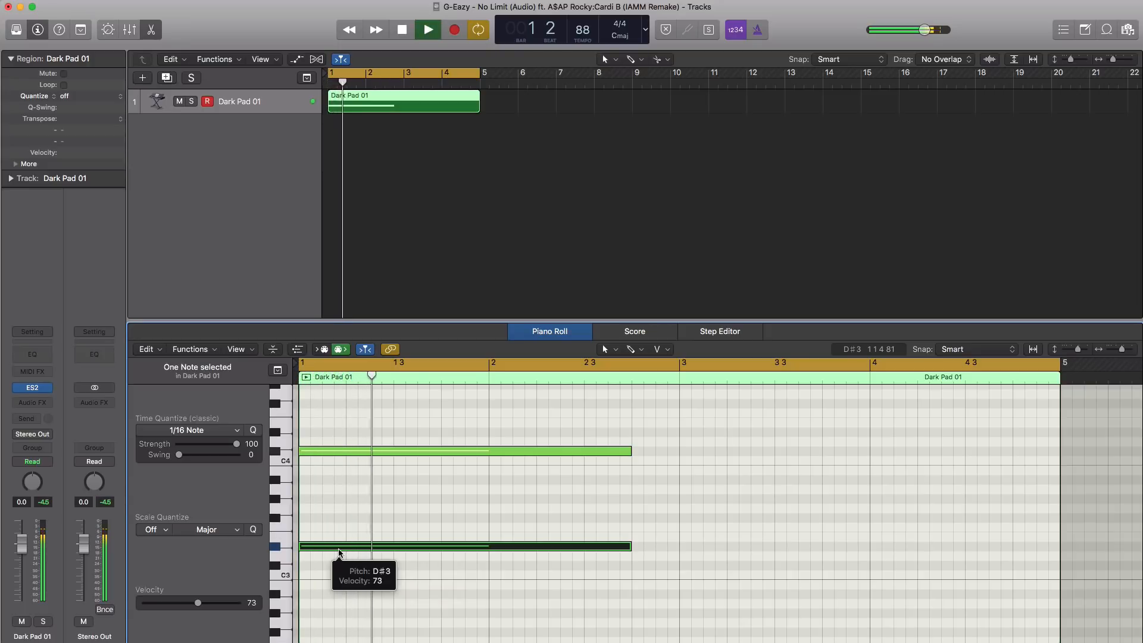
key("space")
left_click_drag(332, 452, 328, 433)
key("space")
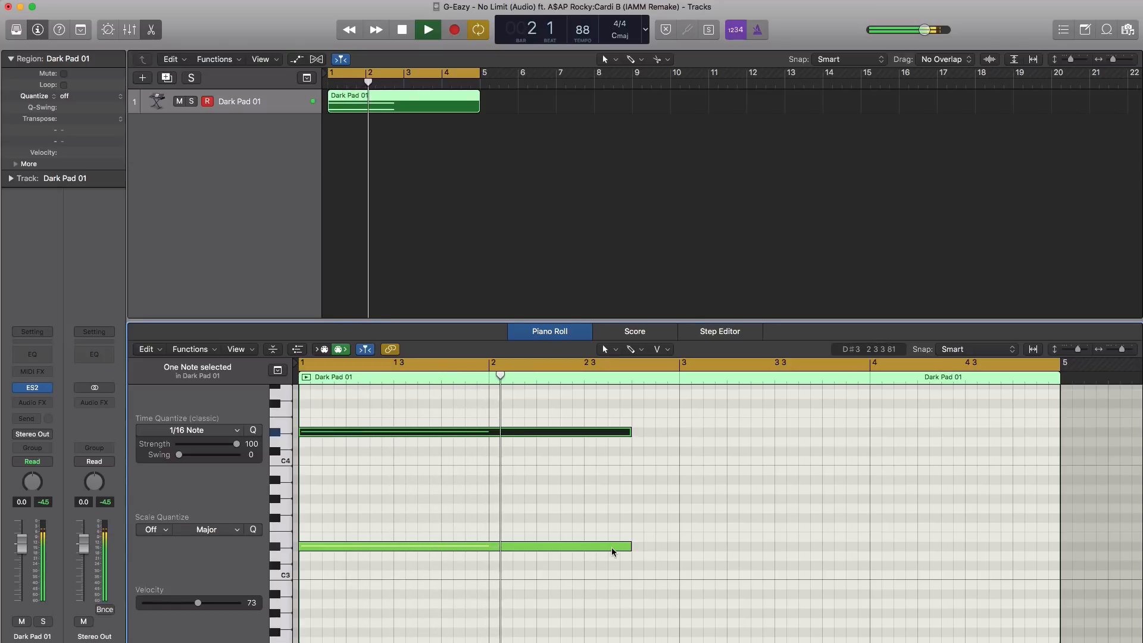
scroll(638, 549, "up", 3)
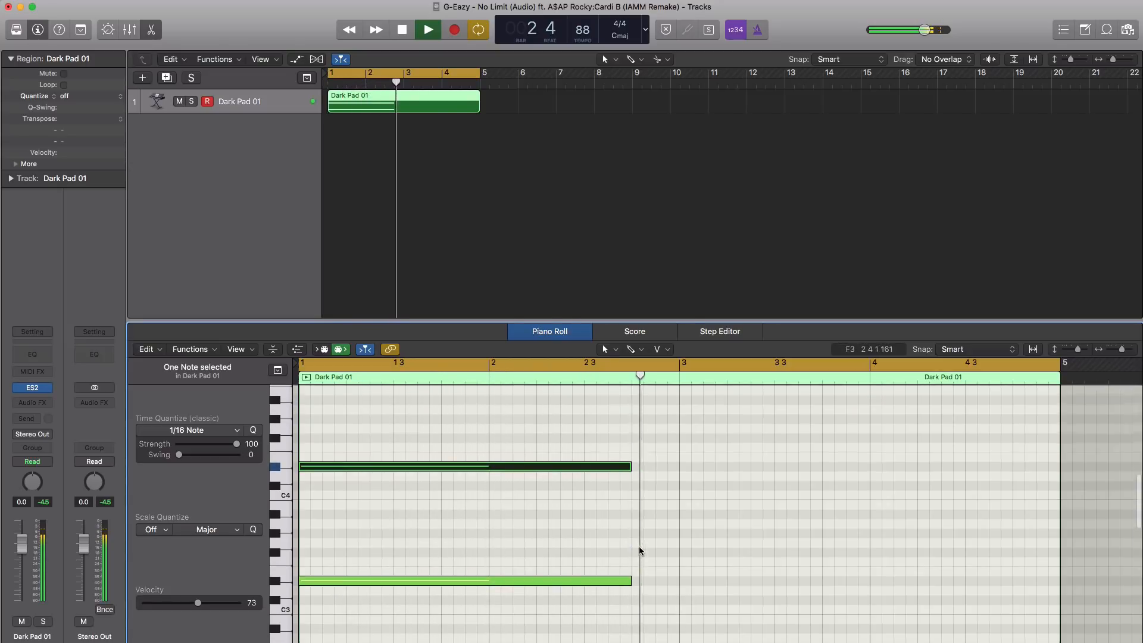
key("space")
Step: Fill beat 4 of bar 2 with eighth-note octaves, G#3 and G#4 followed by D#3 and D#4, and audition them
left_click(639, 421)
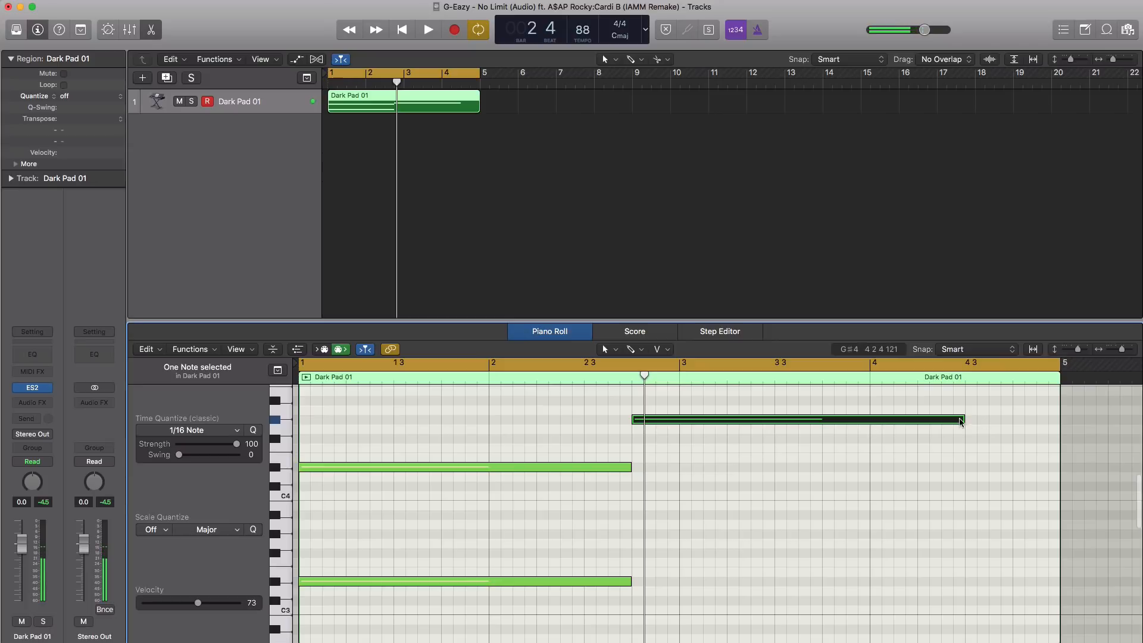
left_click_drag(962, 419, 665, 471)
key("space")
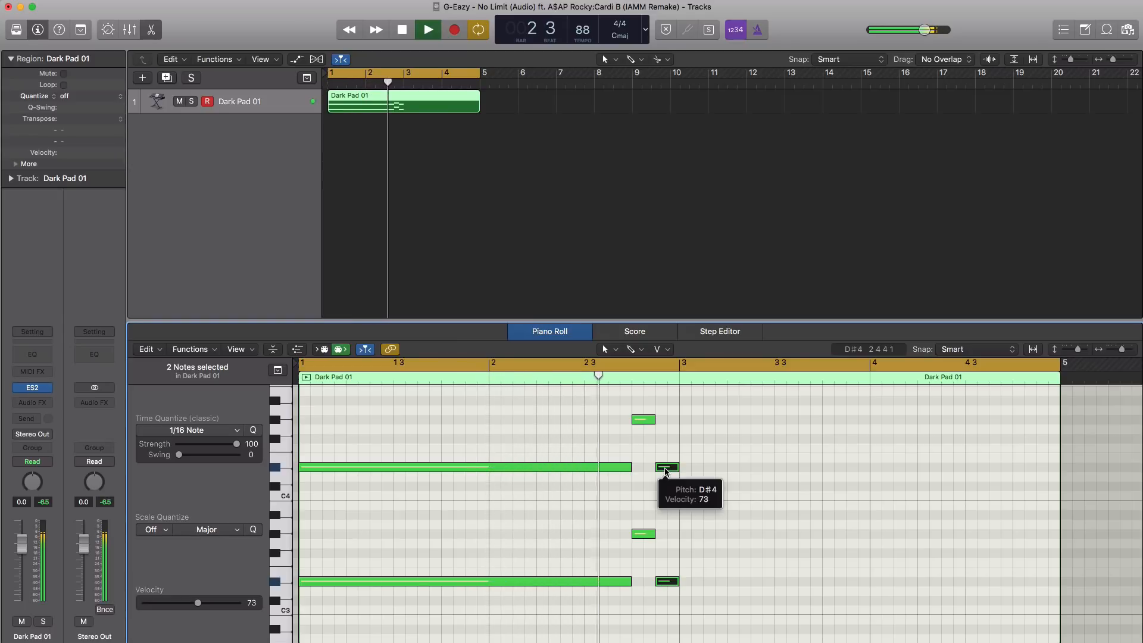
key("space")
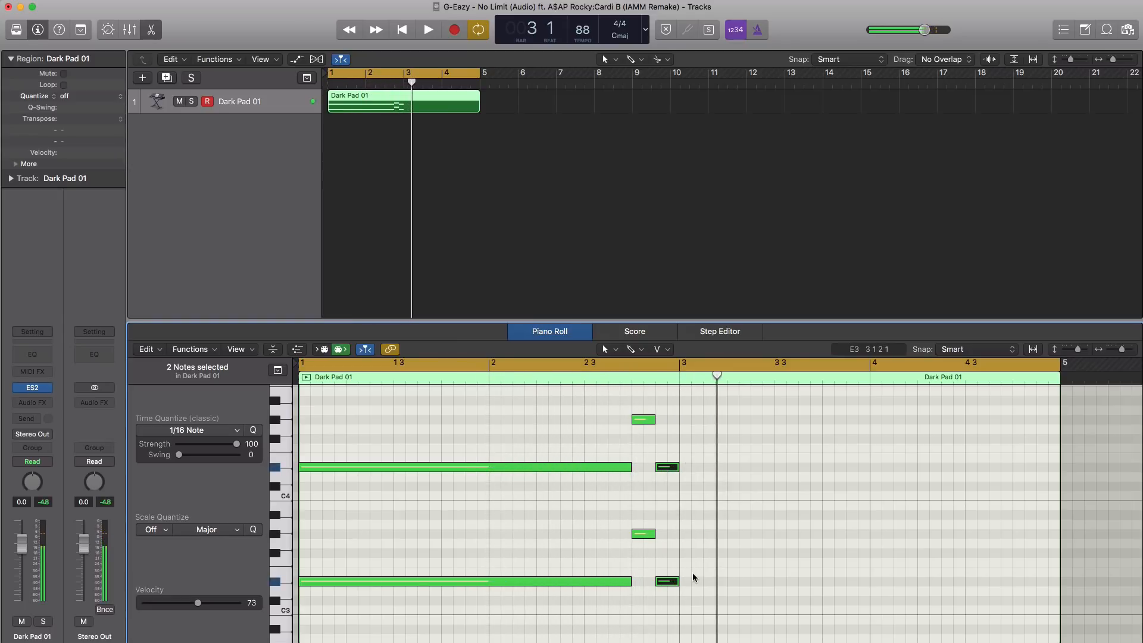
Step: Copy all six notes to start at bar 3 and audition the four-bar loop with the ES2 settings open
left_click_drag(695, 598, 306, 411)
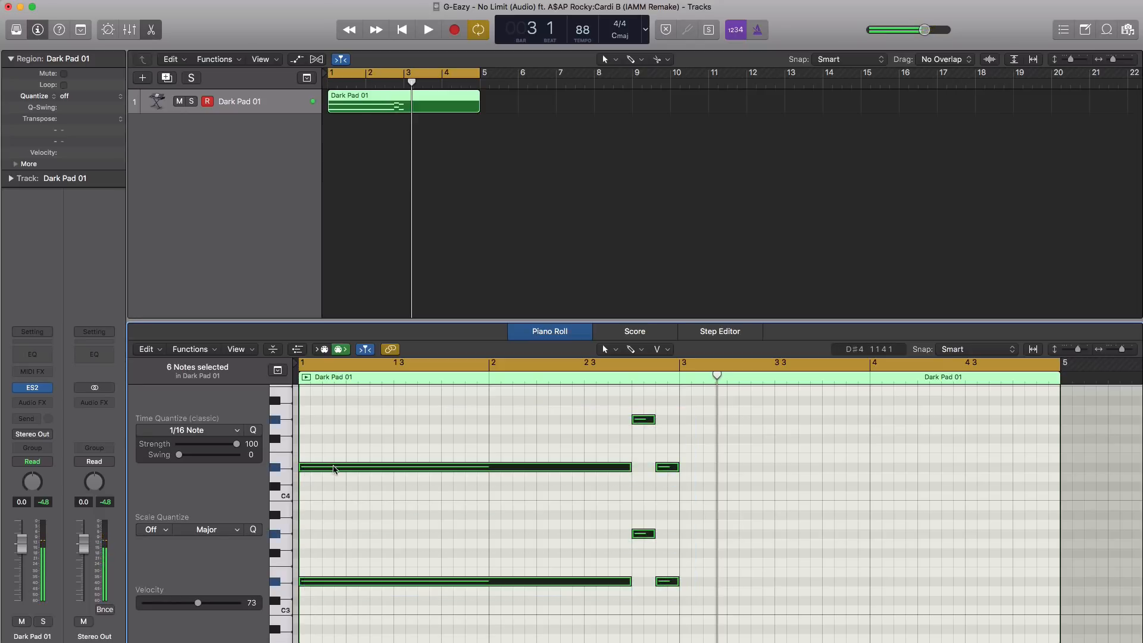
left_click_drag(332, 471, 707, 473)
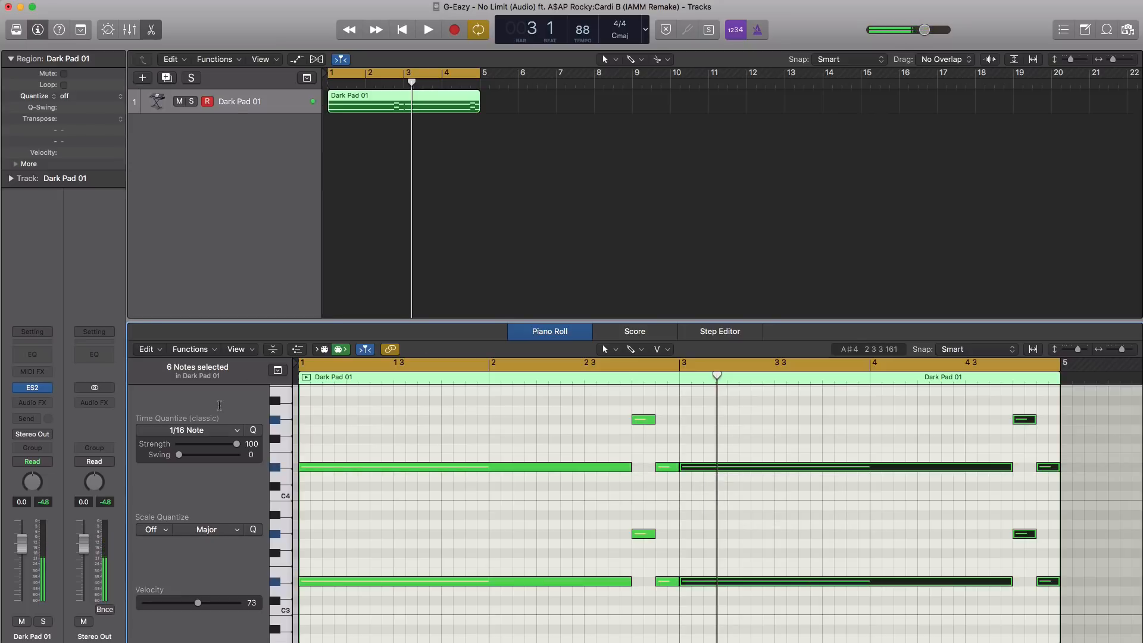
left_click(31, 394)
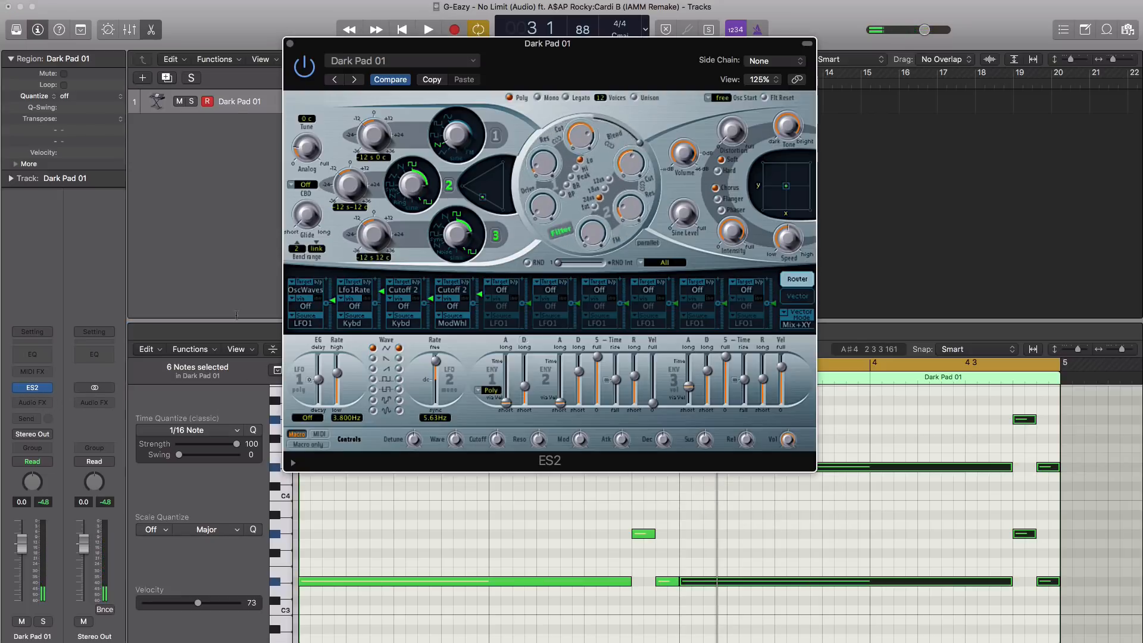
key("space")
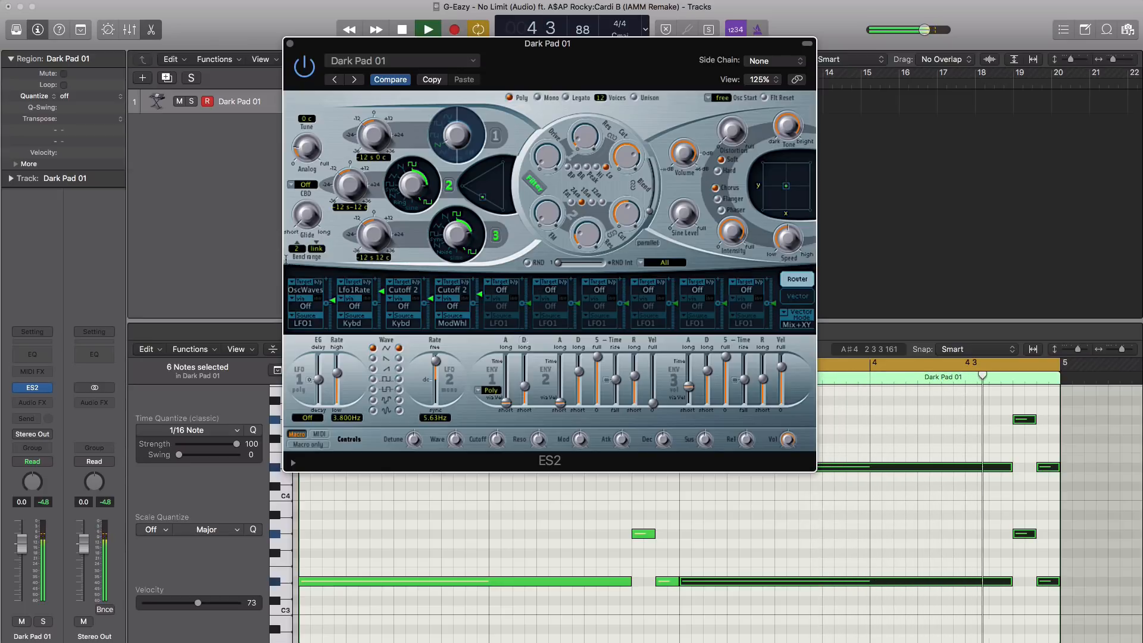
key("space")
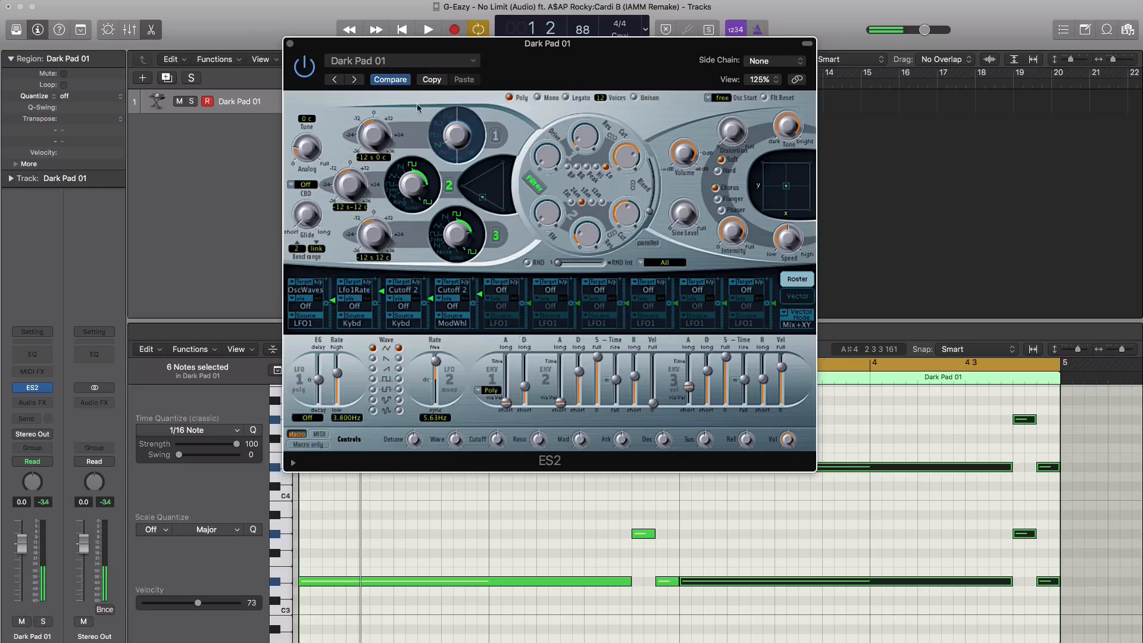
left_click(290, 44)
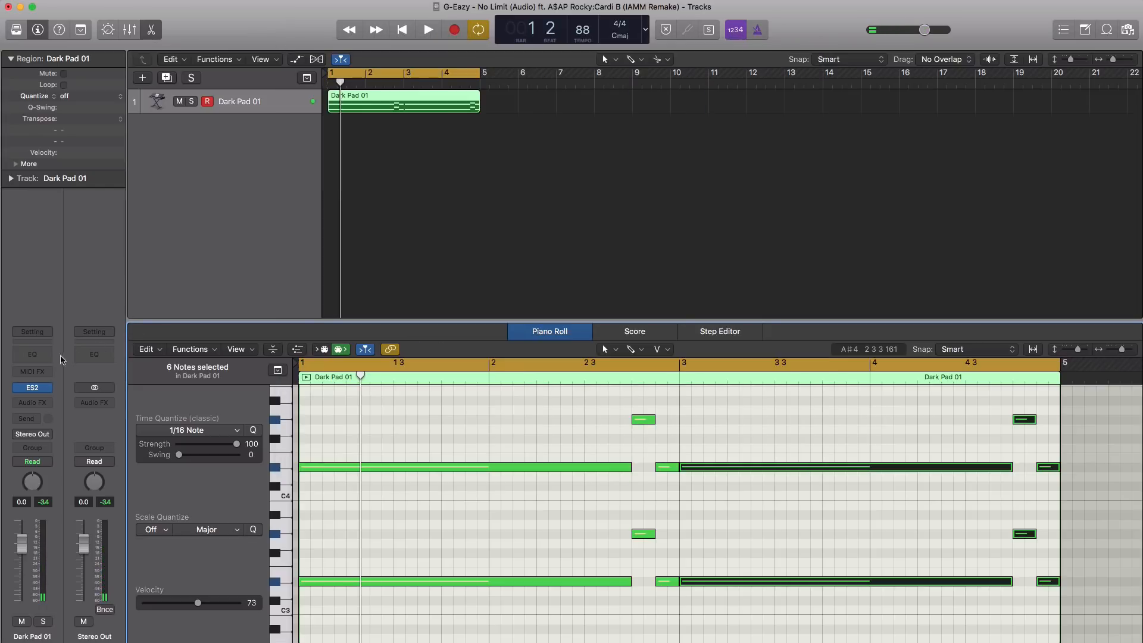
Step: Add a Channel EQ to the Dark Pad 01 track with a low cut at 400 Hz and an 18 dB/Oct slope
left_click(33, 355)
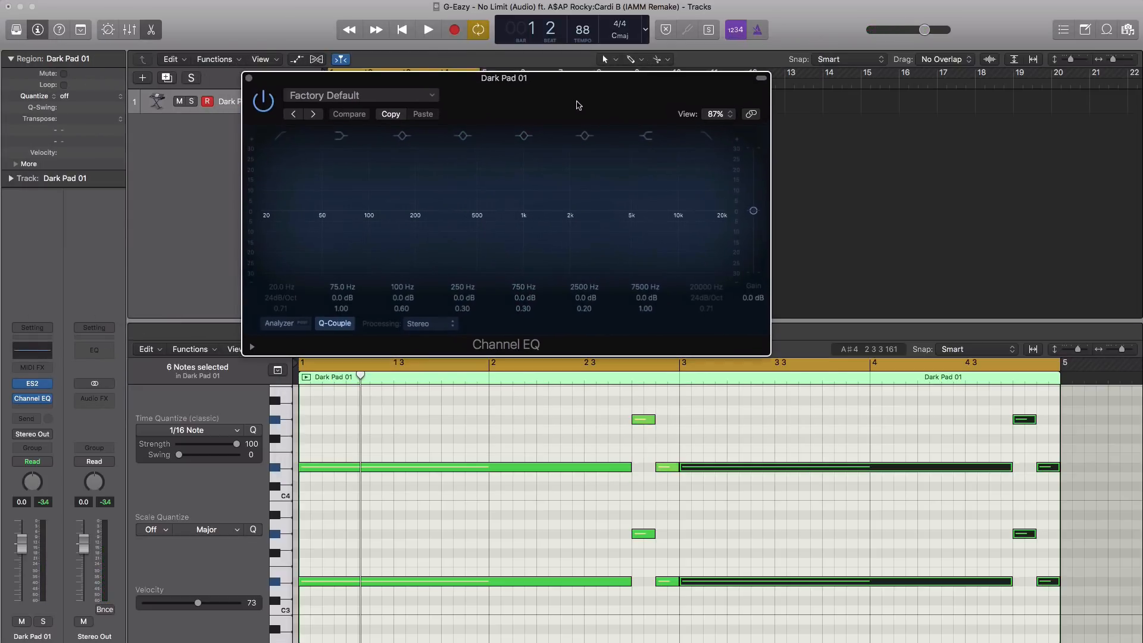
key("space")
key("space")
left_click(281, 137)
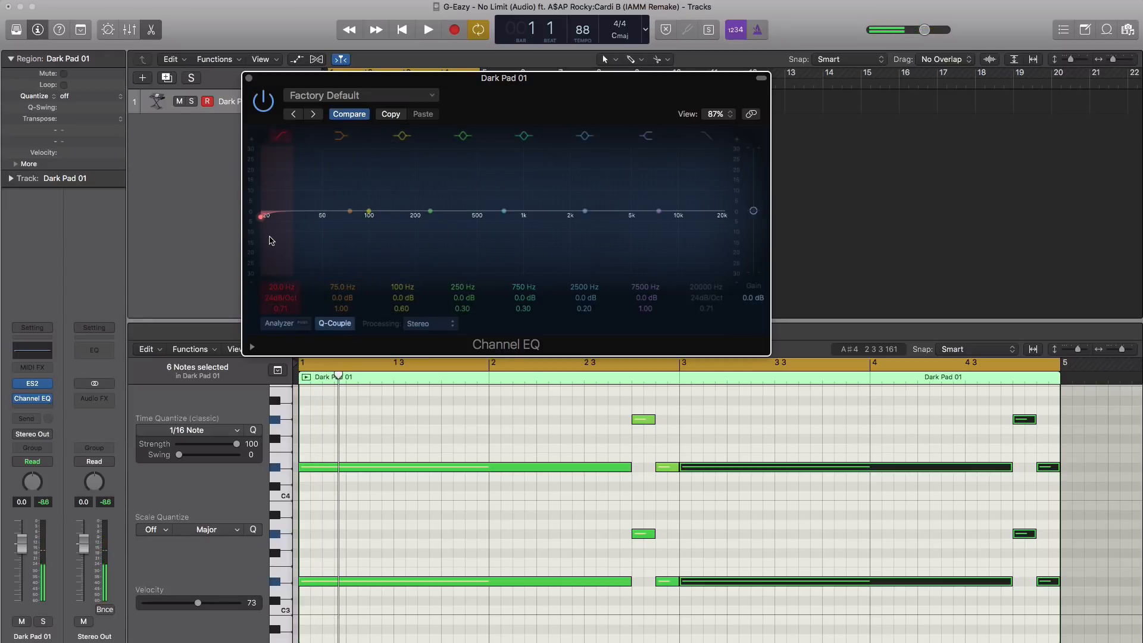
key("space")
left_click_drag(263, 220, 481, 221)
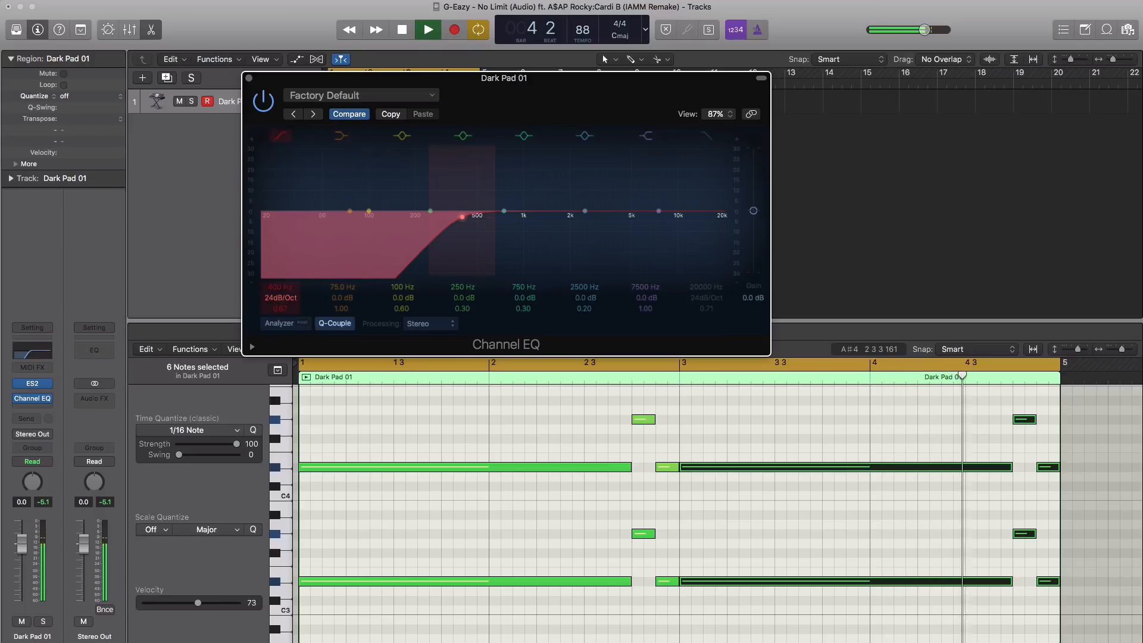
left_click_drag(280, 297, 280, 304)
key("space")
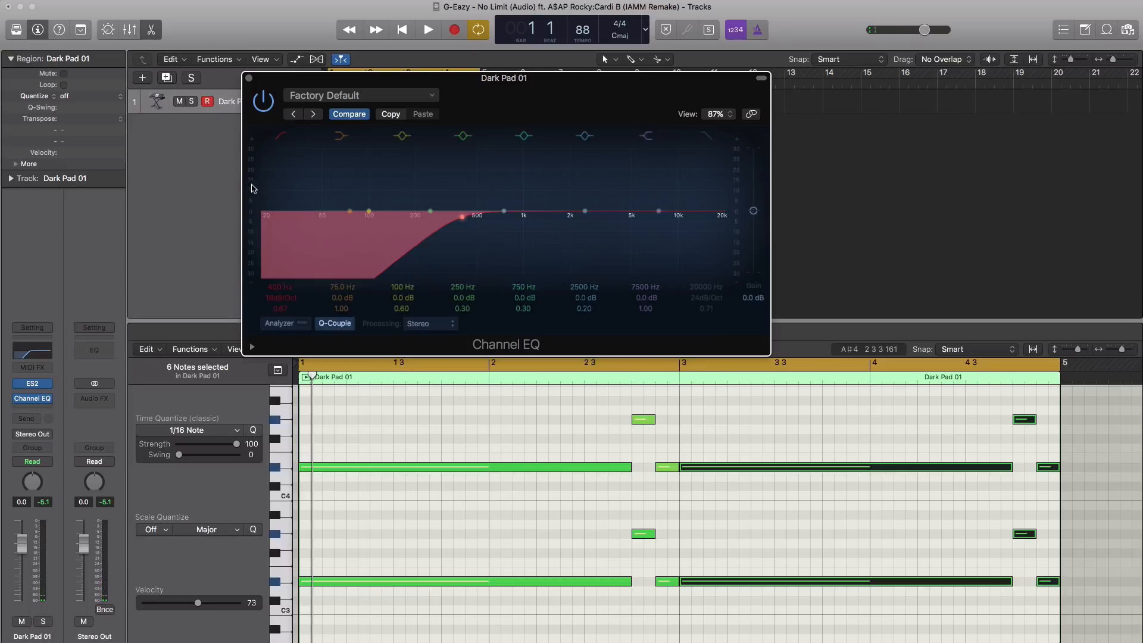
left_click(248, 78)
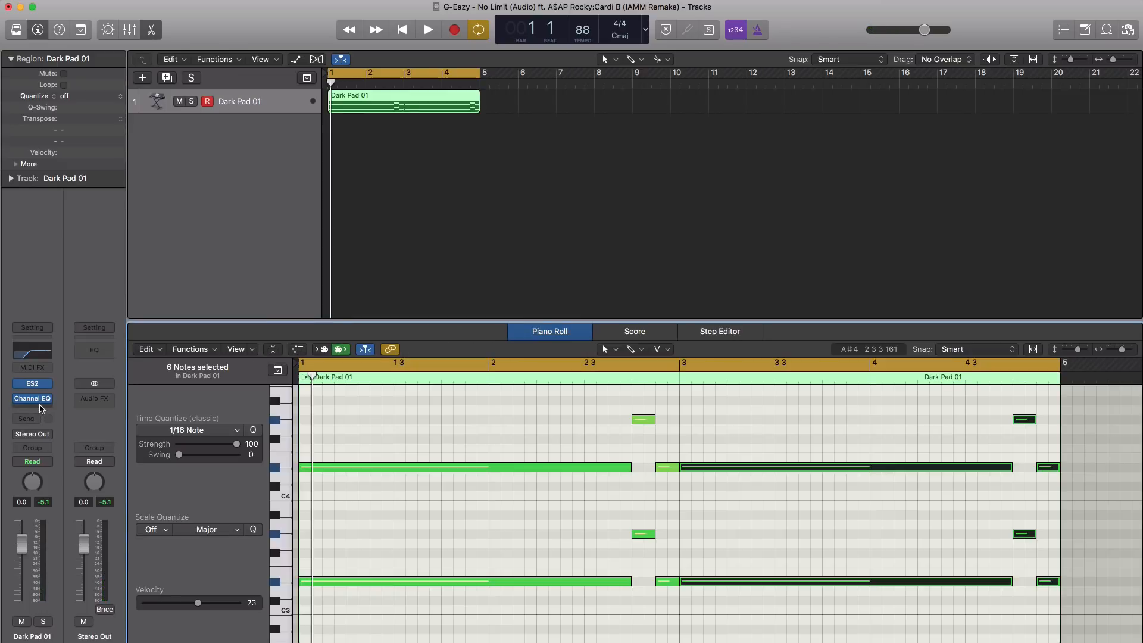
Step: Add an Overdrive effect to the Dark Pad 01 track with Drive at 3.00 dB and Tone at 1700 Hz during playback
left_click(41, 409)
mouse_move(36, 506)
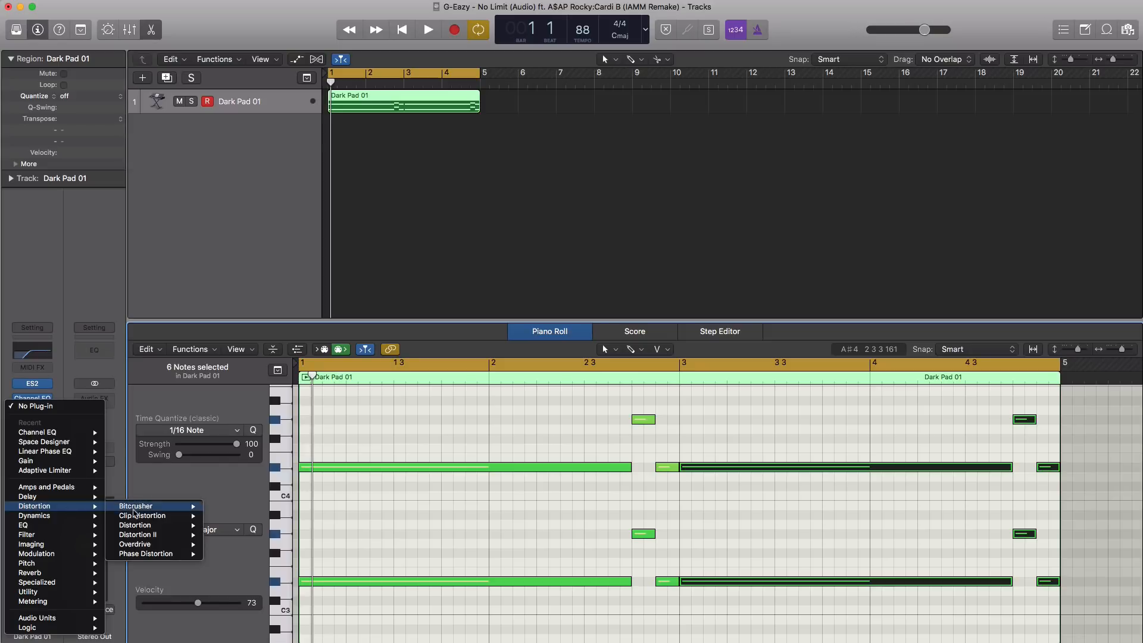
mouse_move(143, 544)
left_click(227, 545)
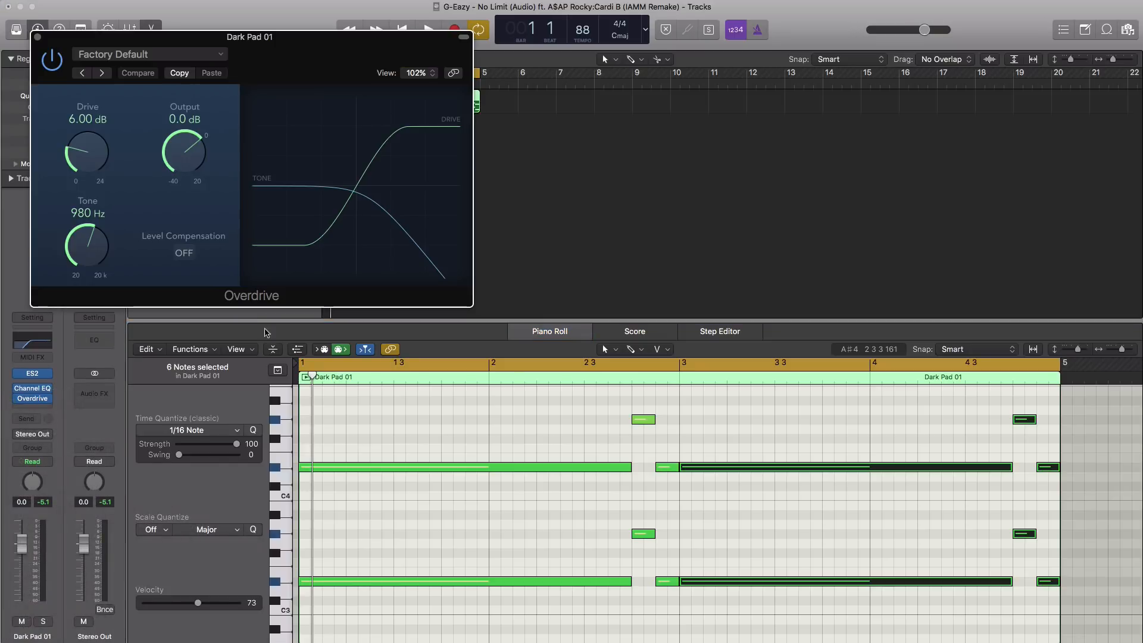
left_click_drag(310, 67, 641, 151)
key("space")
left_click_drag(411, 238, 412, 269)
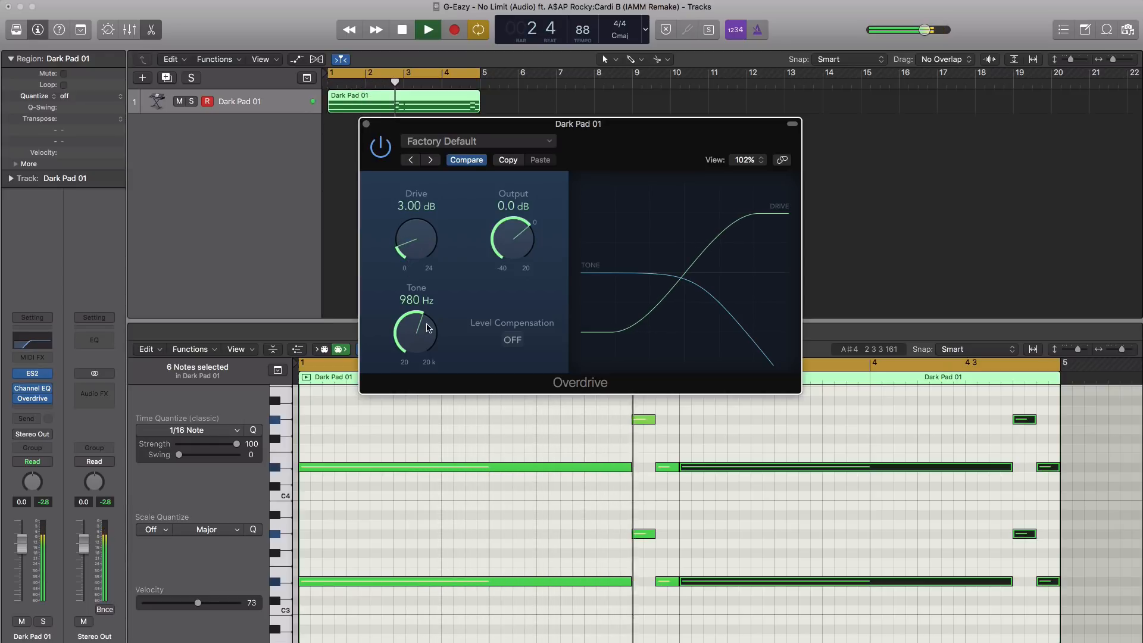
left_click_drag(412, 350, 412, 335)
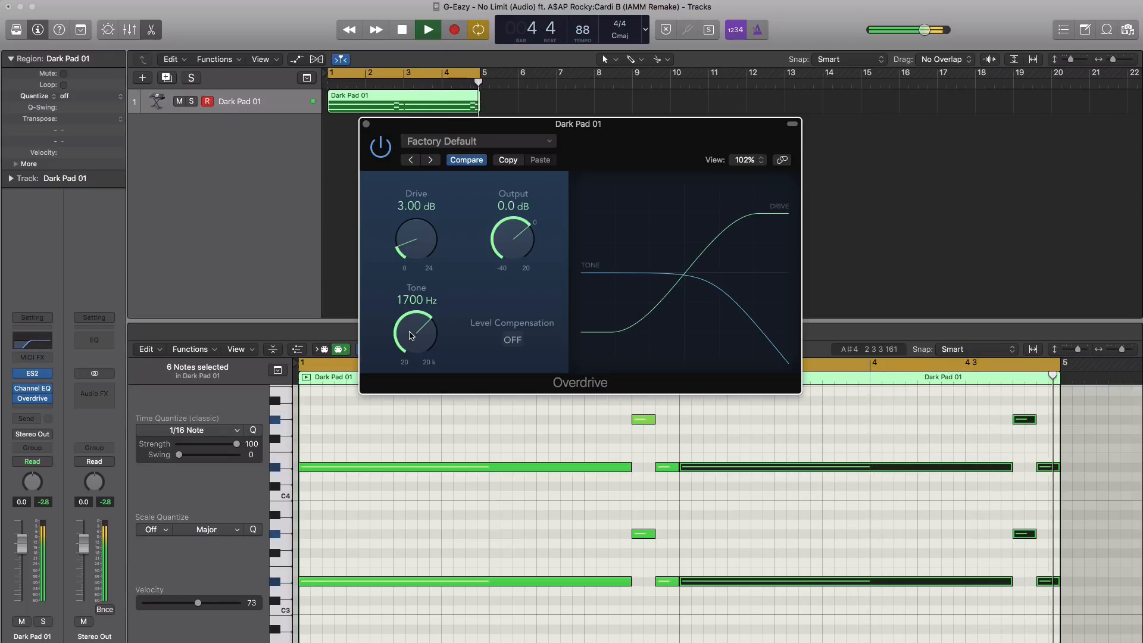
Step: Stop playback, close the Overdrive settings, and add a stereo Space Designer reverb to the Dark Pad 01 track, auditioning it briefly
key("space")
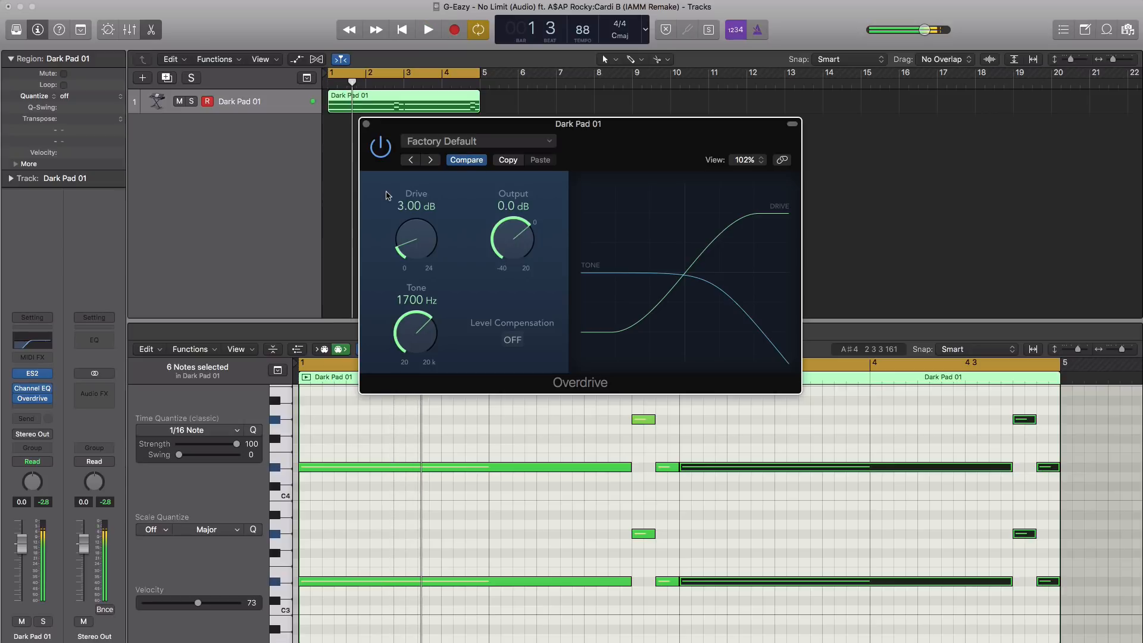
left_click(366, 124)
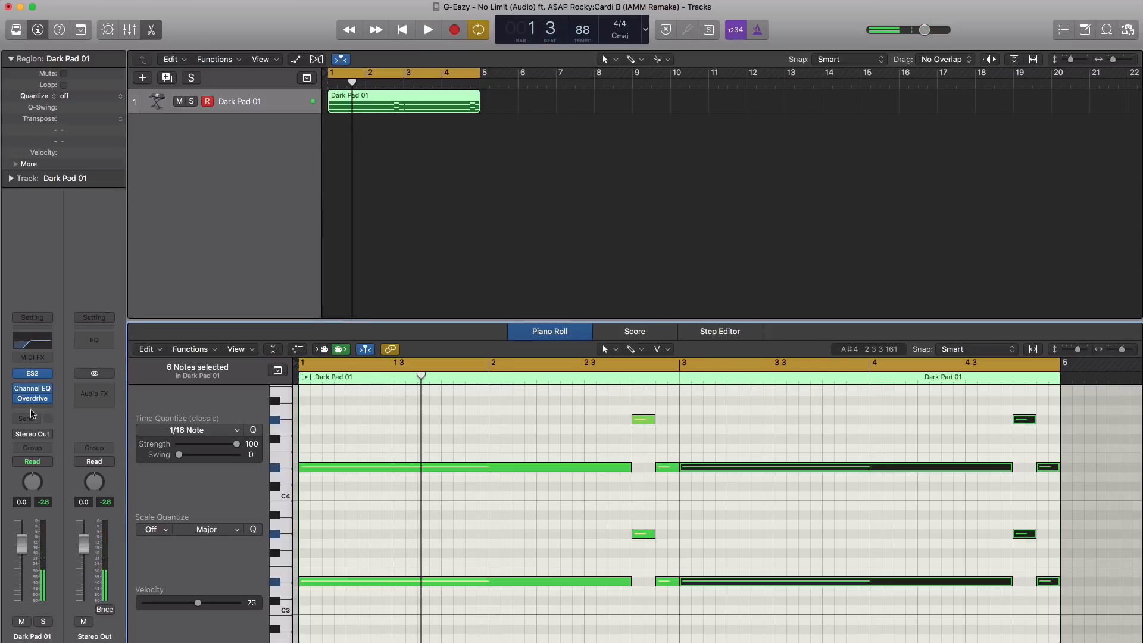
left_click(31, 409)
mouse_move(44, 456)
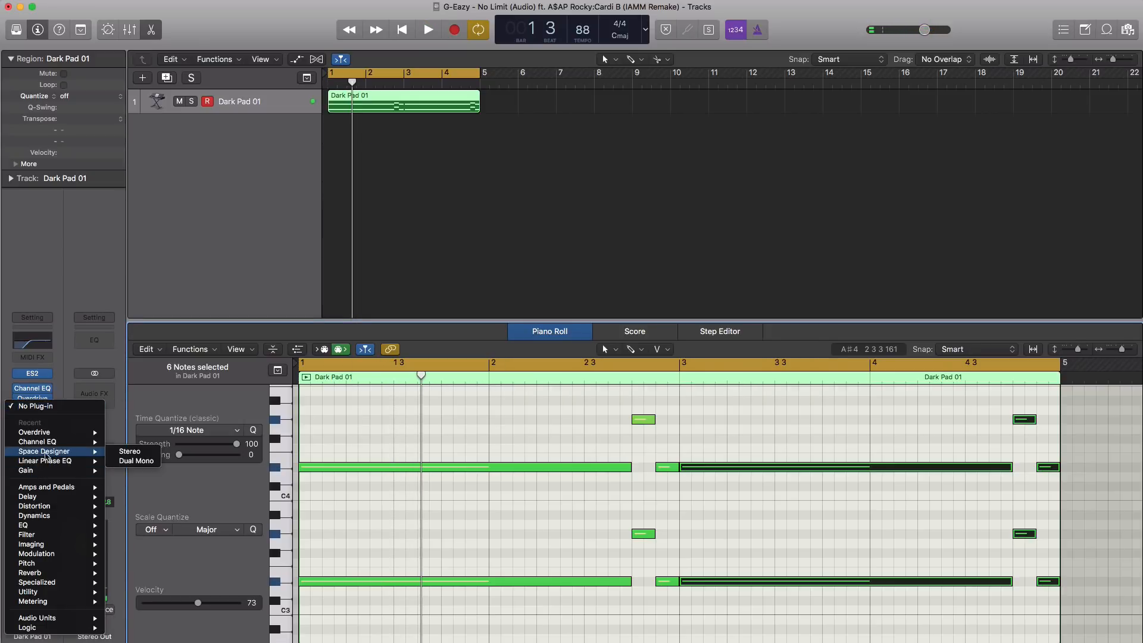
left_click(139, 455)
key("space")
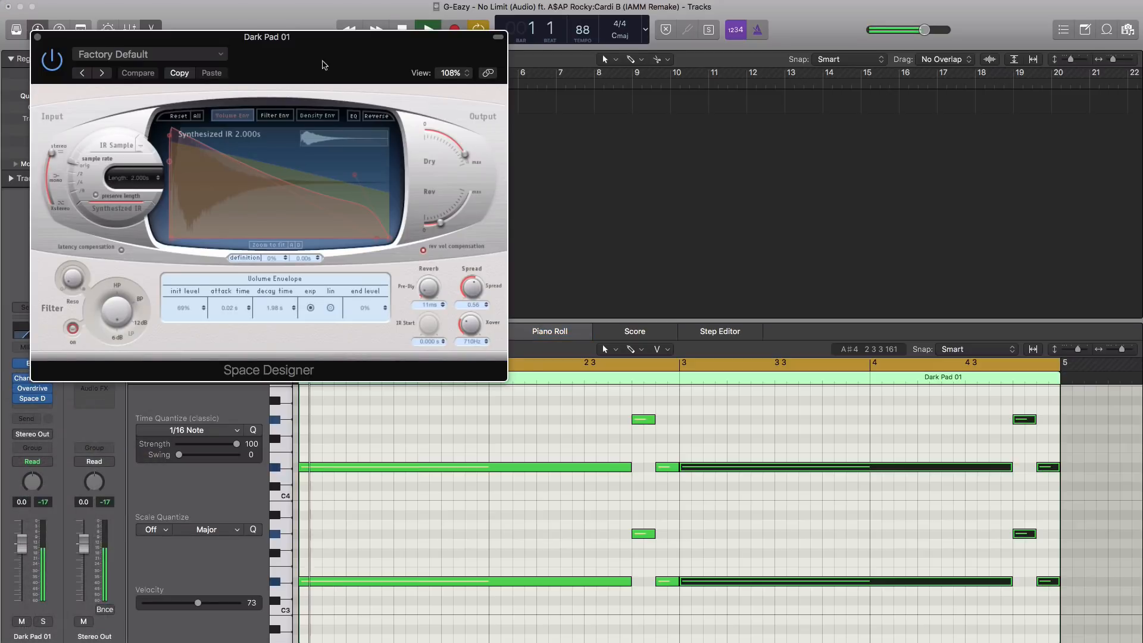
left_click_drag(553, 74, 574, 76)
key("space")
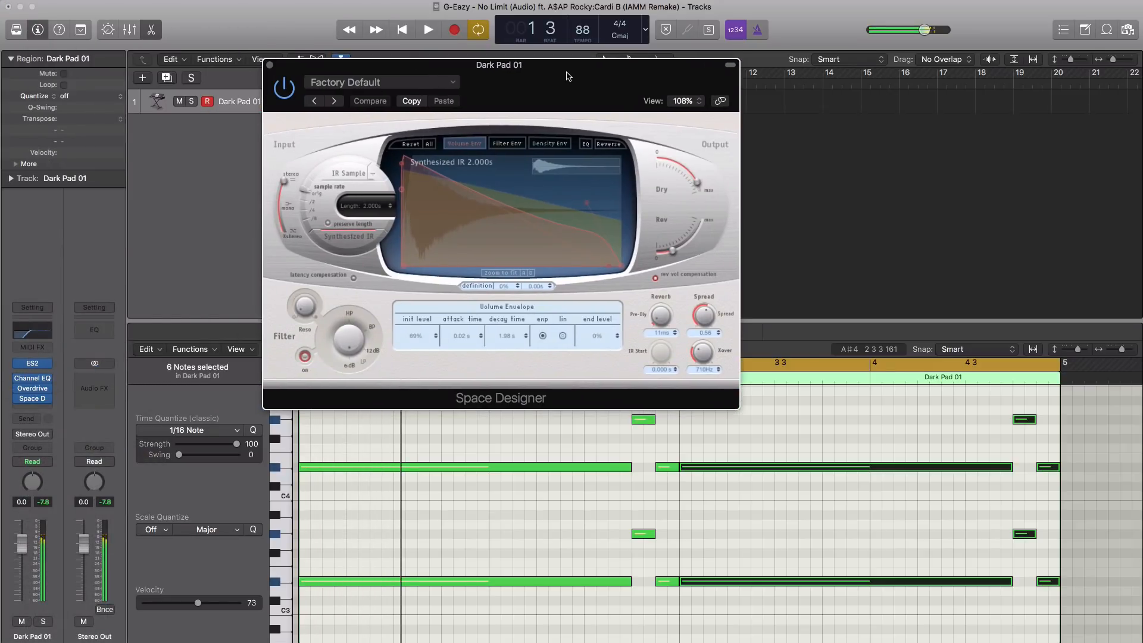
Step: Load the Air Deviser preset from Space Designer's Warped Effects Drone Tones and audition the pad
left_click(437, 84)
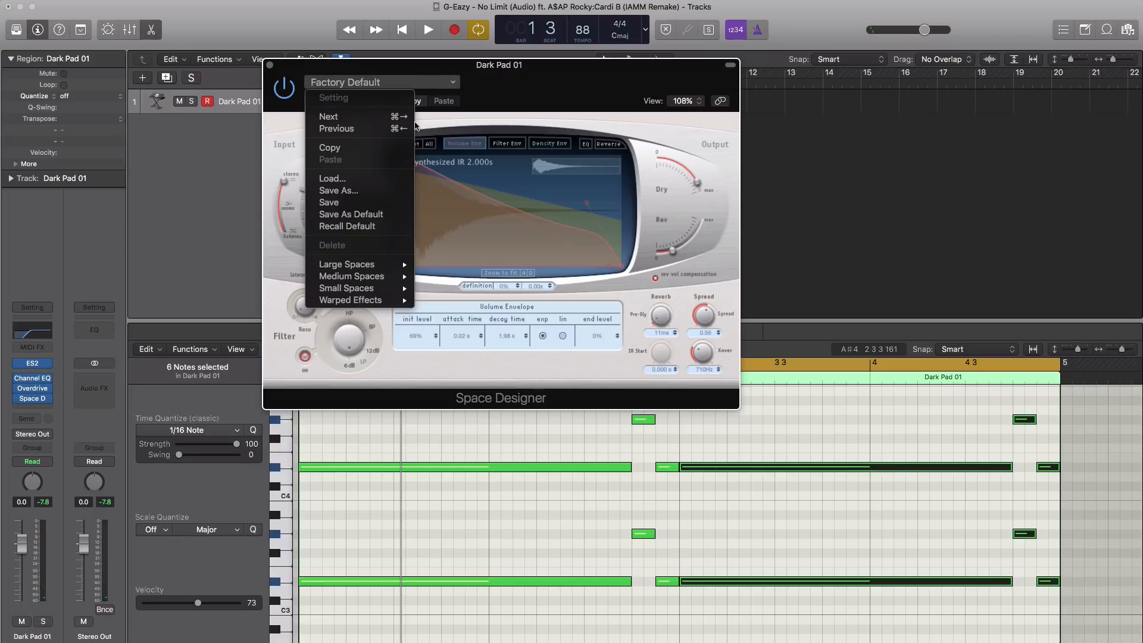
mouse_move(351, 304)
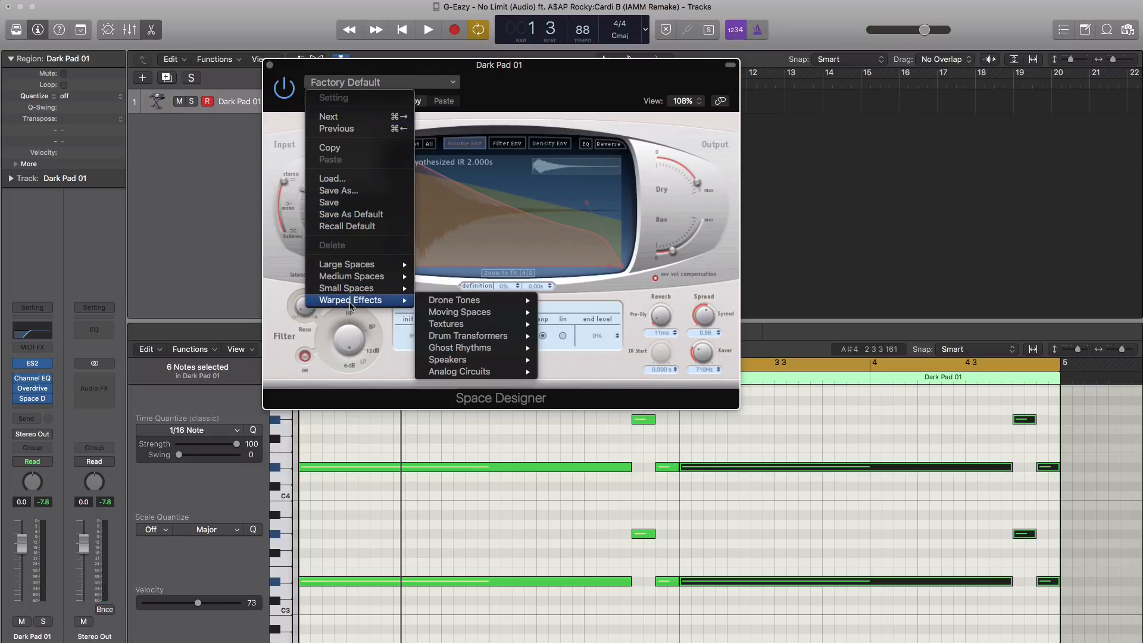
mouse_move(456, 303)
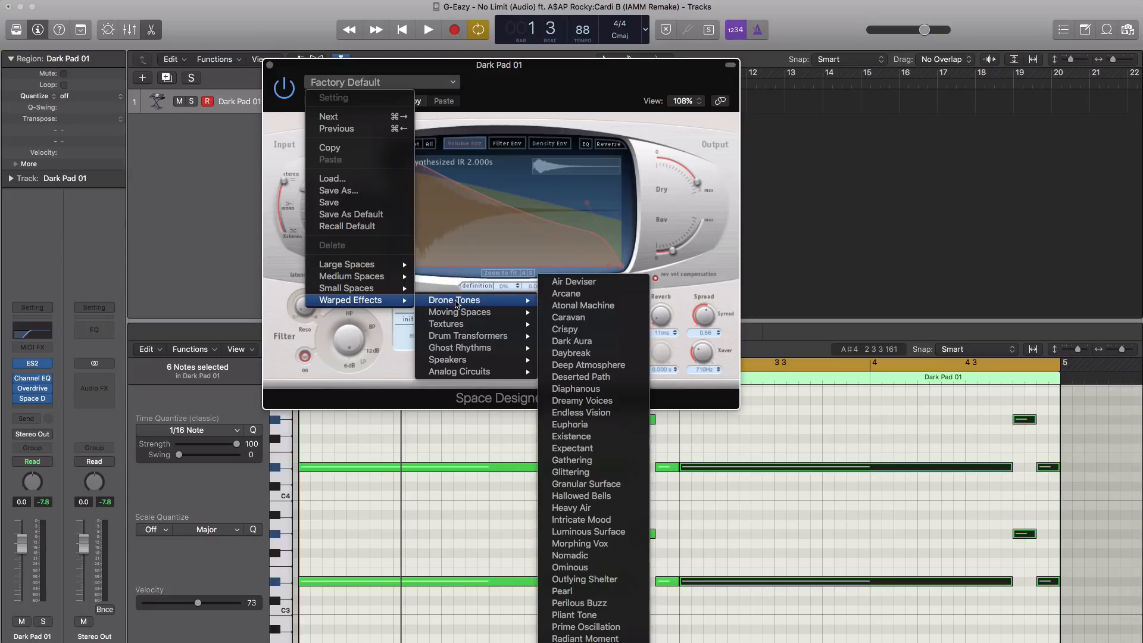
left_click(564, 285)
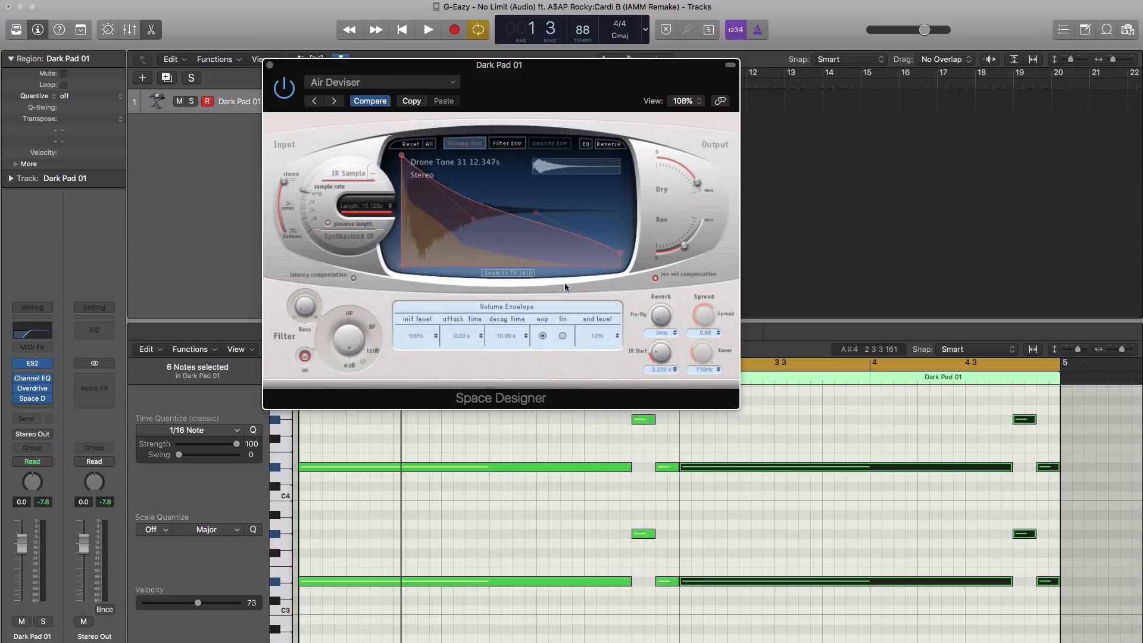
key("space")
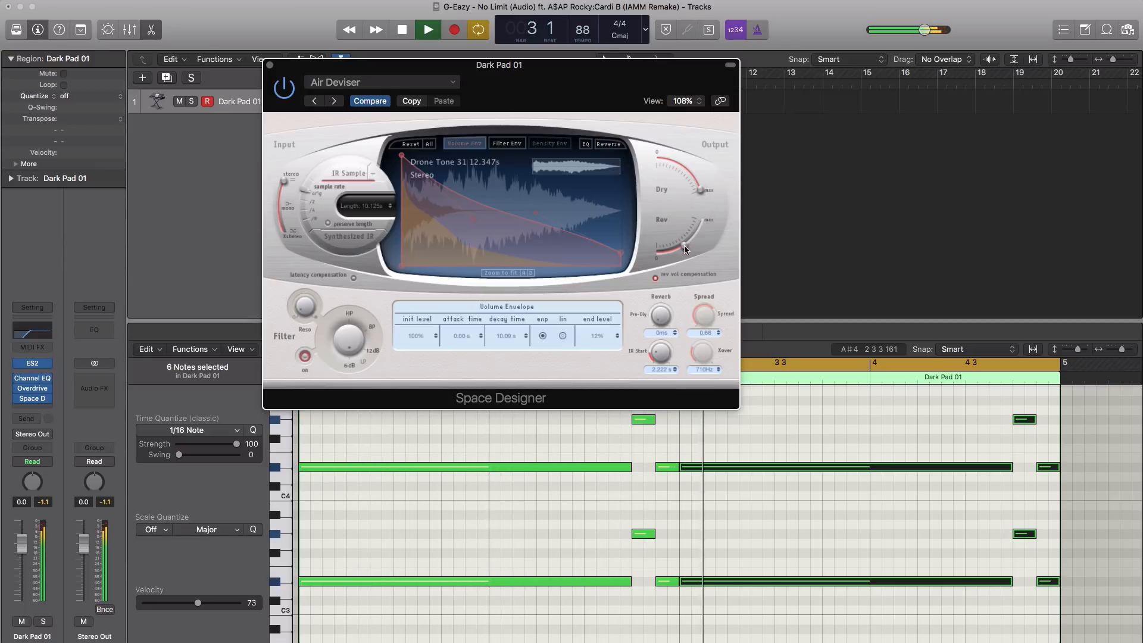
Step: Compare the pad with Space Designer bypassed and re-enabled, then close the reverb settings
left_click(285, 89)
key("space")
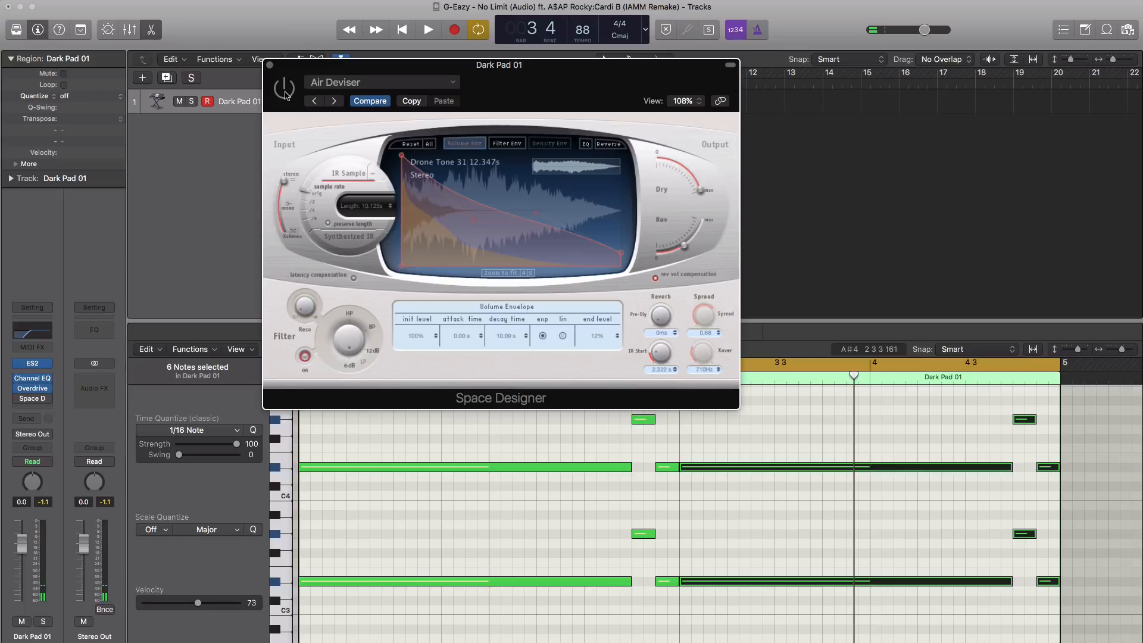
left_click(285, 89)
key("space")
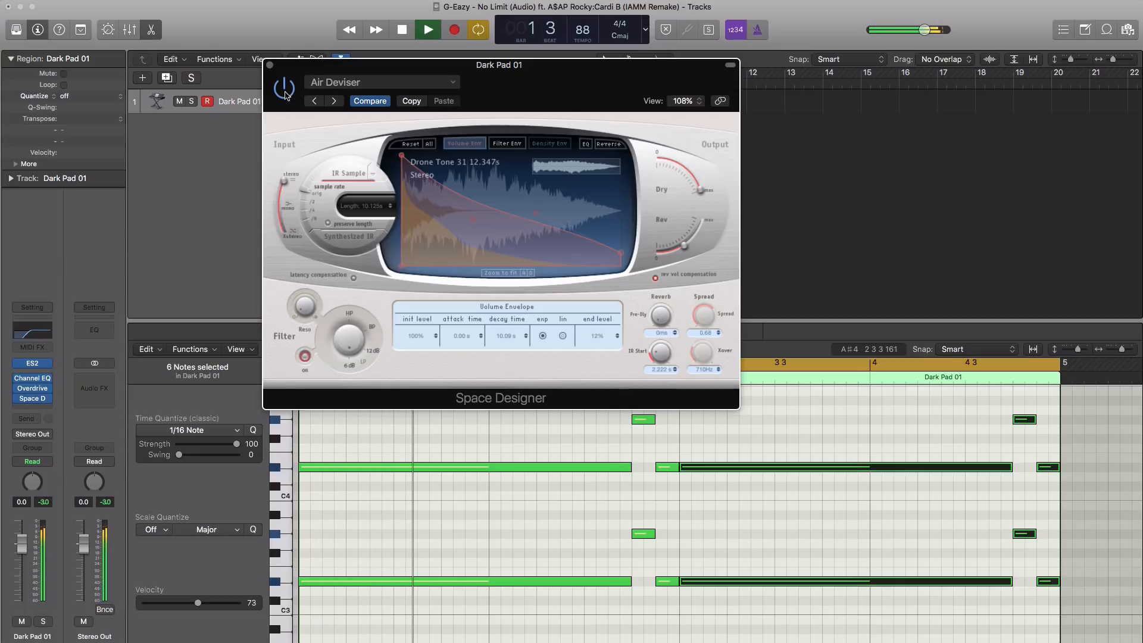
left_click(271, 66)
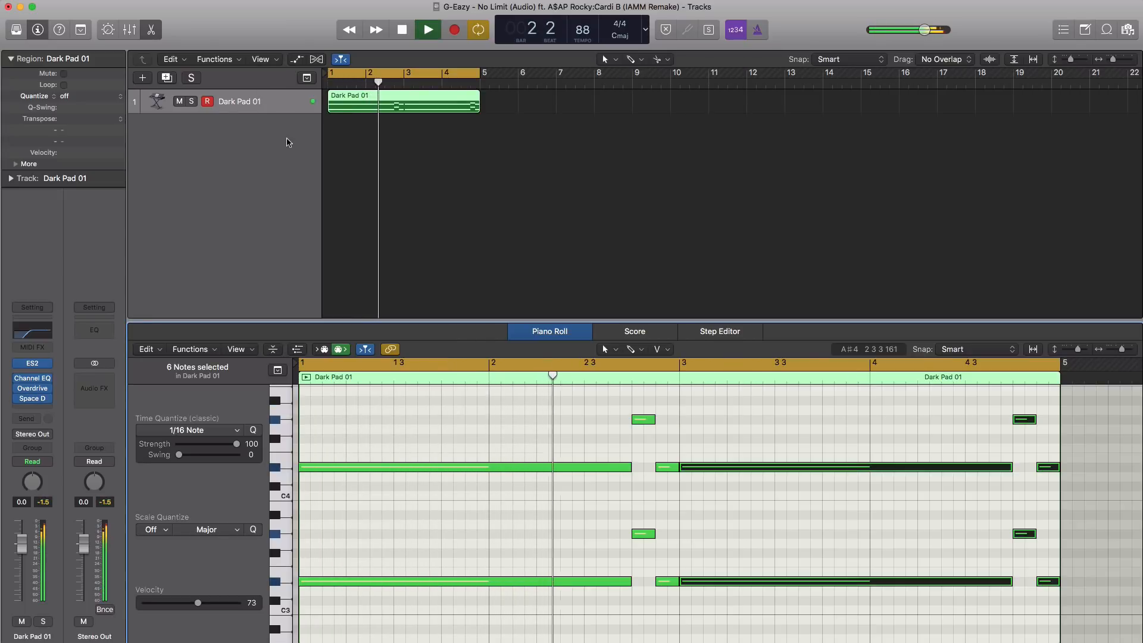
Step: Lower the Dark Pad 01 track volume to about -11.8 dB during playback
scroll(288, 142, "up", 1)
left_click_drag(268, 111, 246, 111)
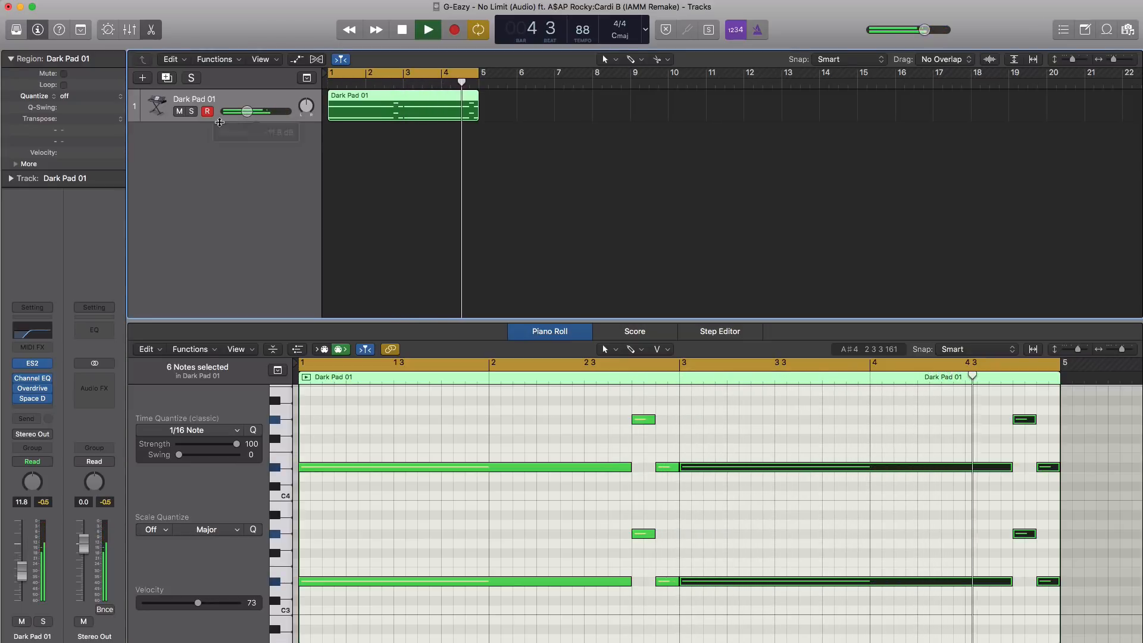
key("space")
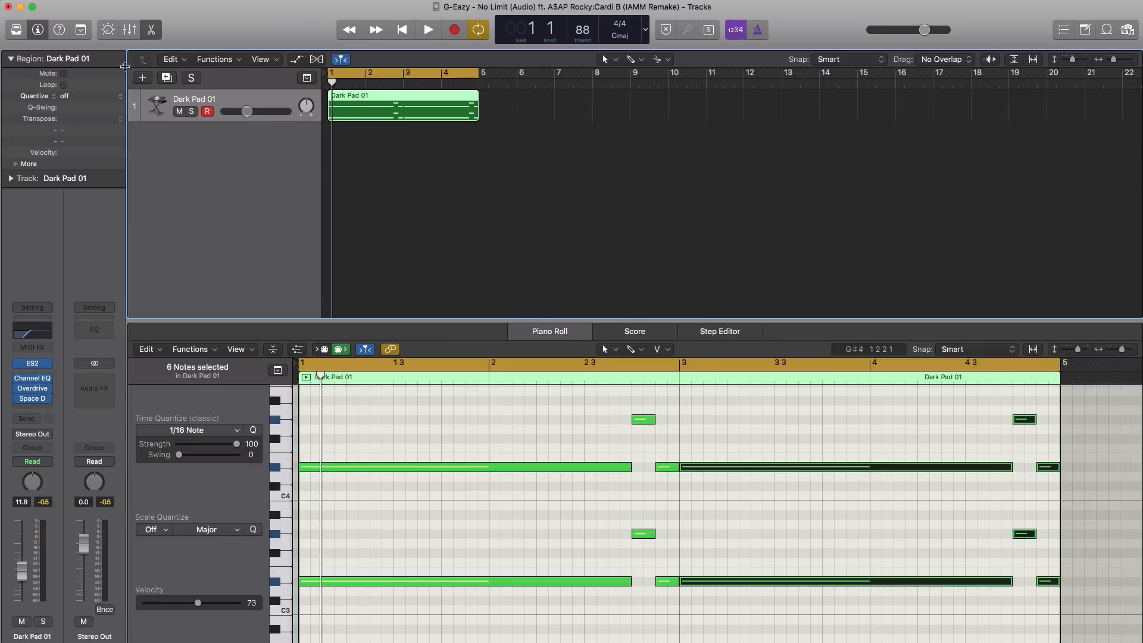
Step: Create a second software instrument track and load the Choir Gate patch from the Legacy Logic Synthesizers Warped Voices sounds
left_click(143, 79)
key("Return")
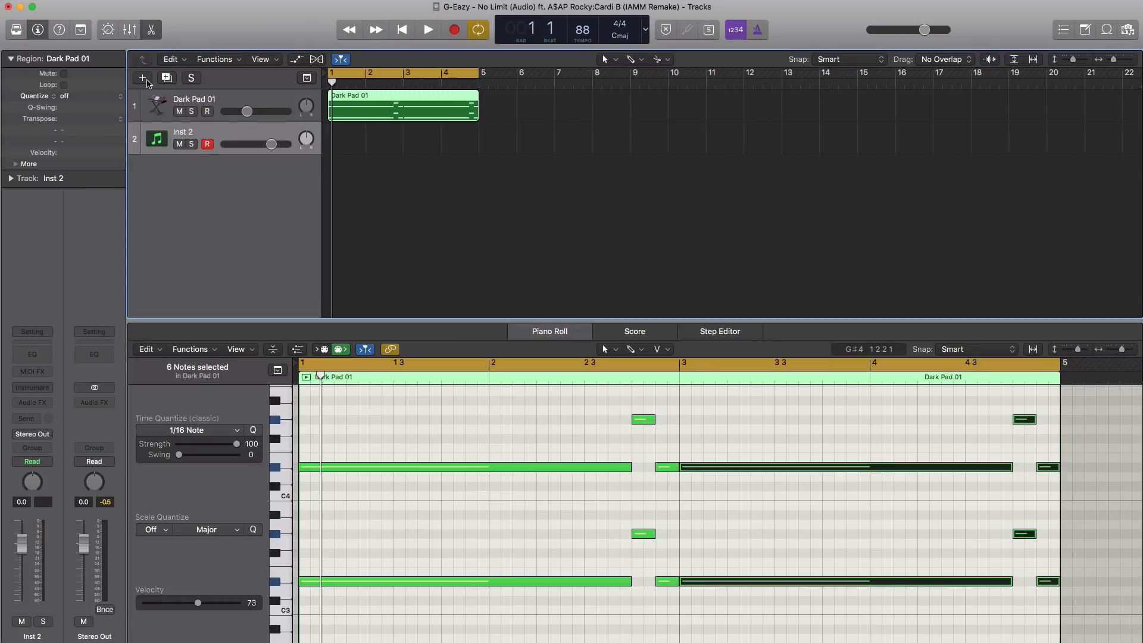
left_click(17, 32)
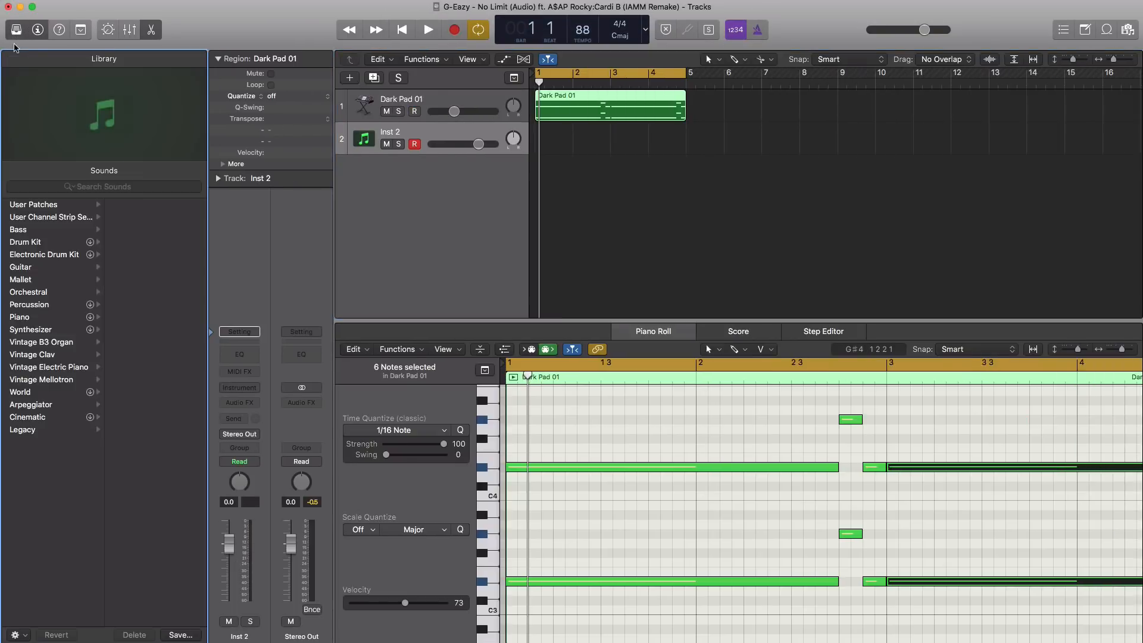
left_click(32, 432)
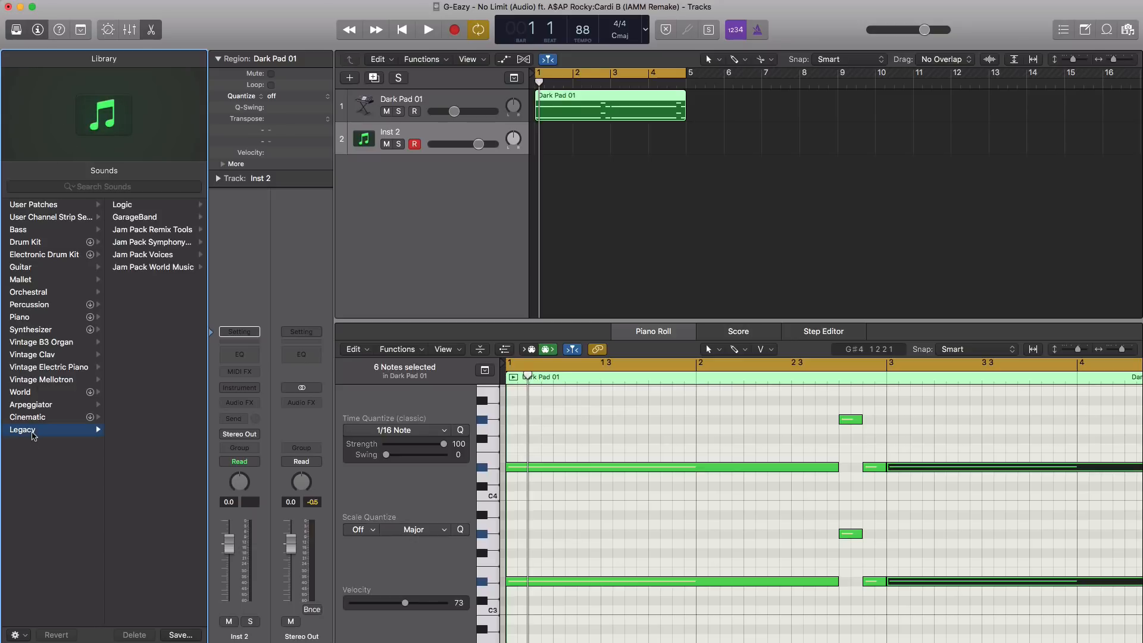
left_click(135, 206)
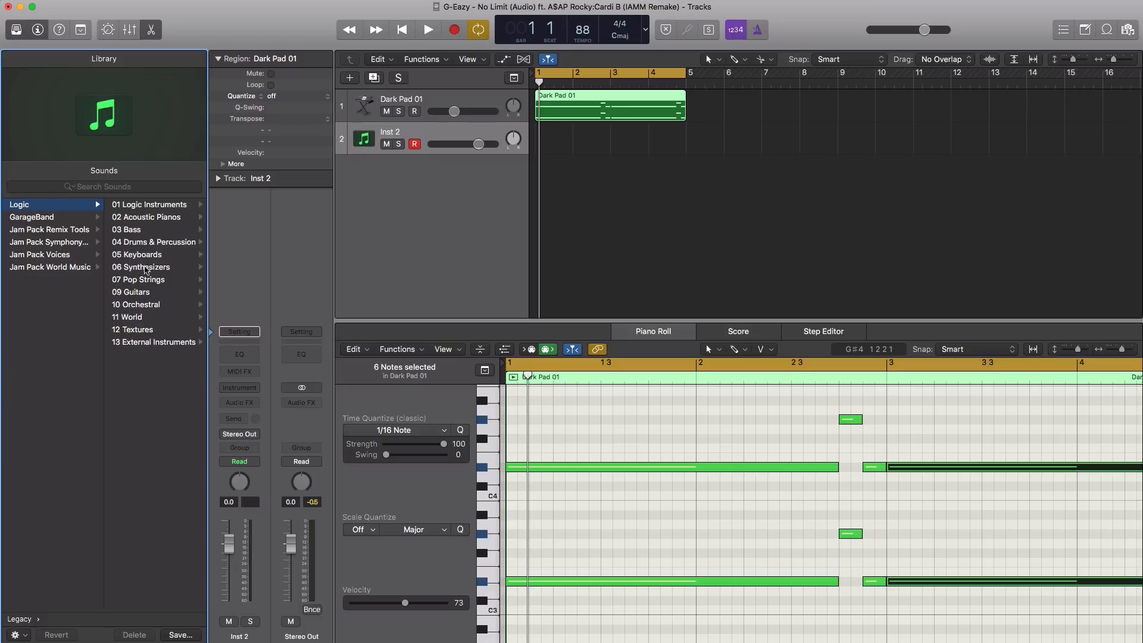
left_click(146, 268)
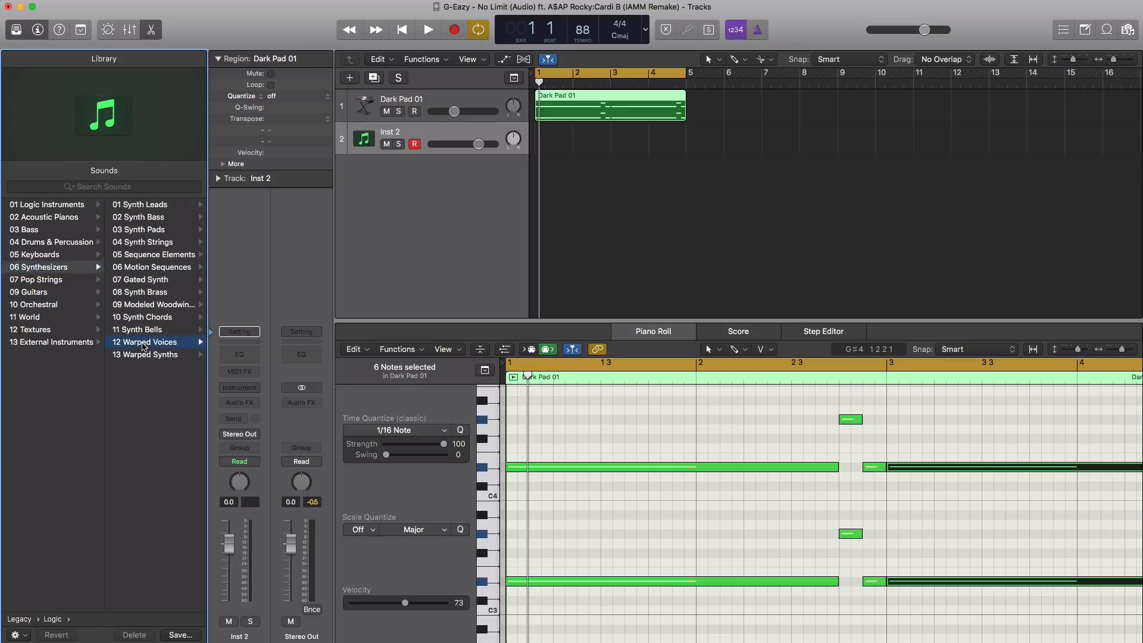
left_click(144, 343)
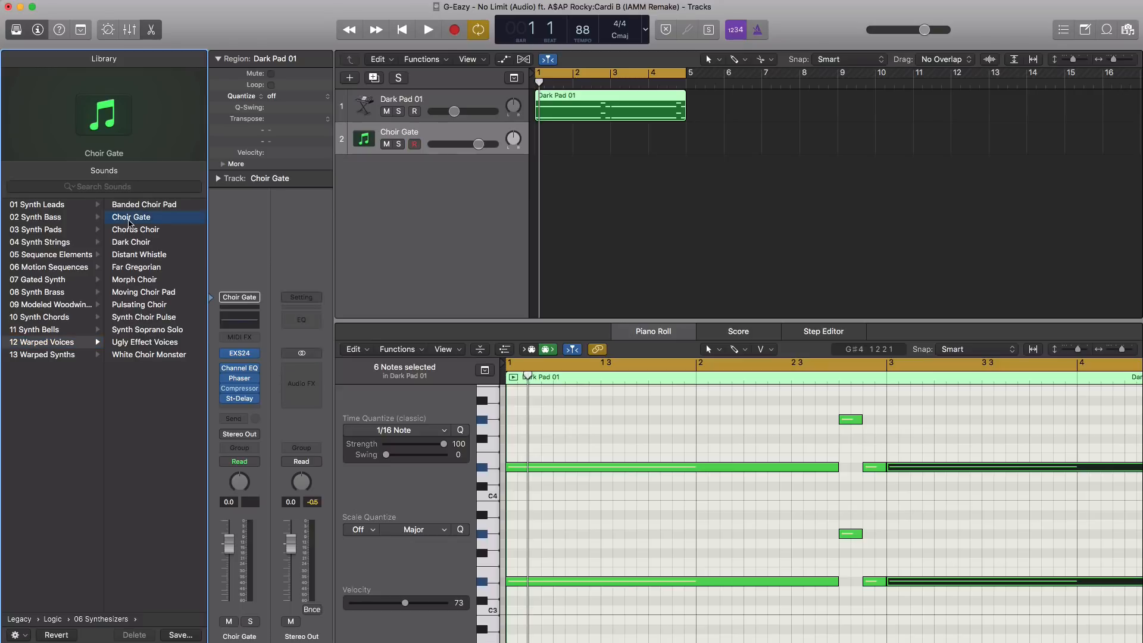
Step: Copy the Dark Pad 01 region onto the Choir Gate track at bar 1 and audition both tracks
left_click_drag(543, 108, 543, 141)
key("space")
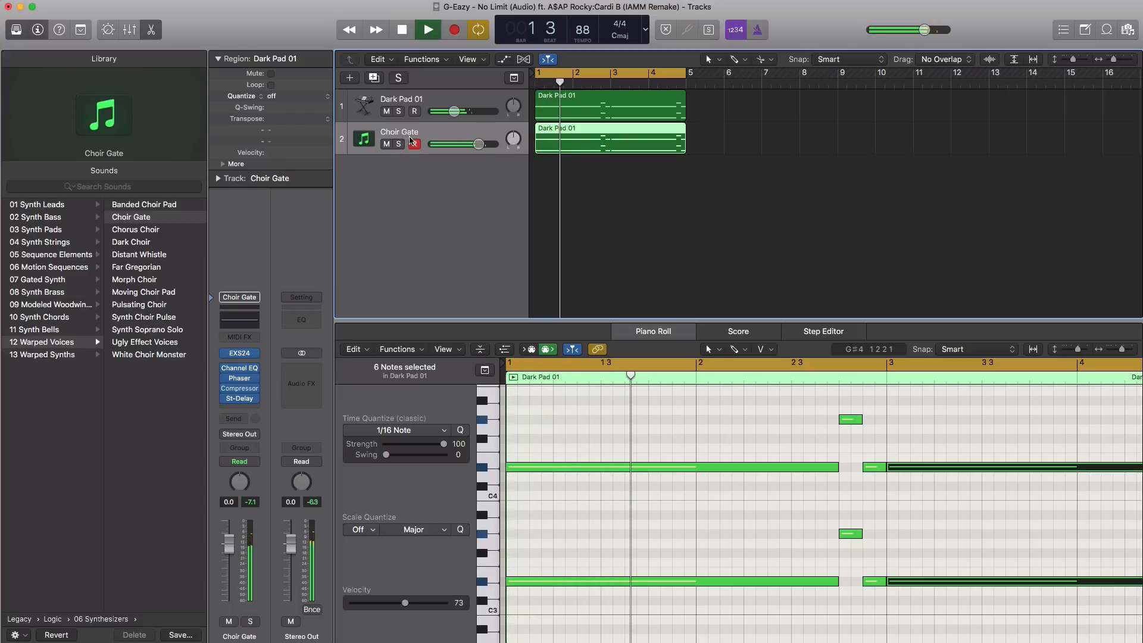
key("space")
Step: Replace the second track's patch with Chorus Choir and audition it with the pad
left_click(126, 233)
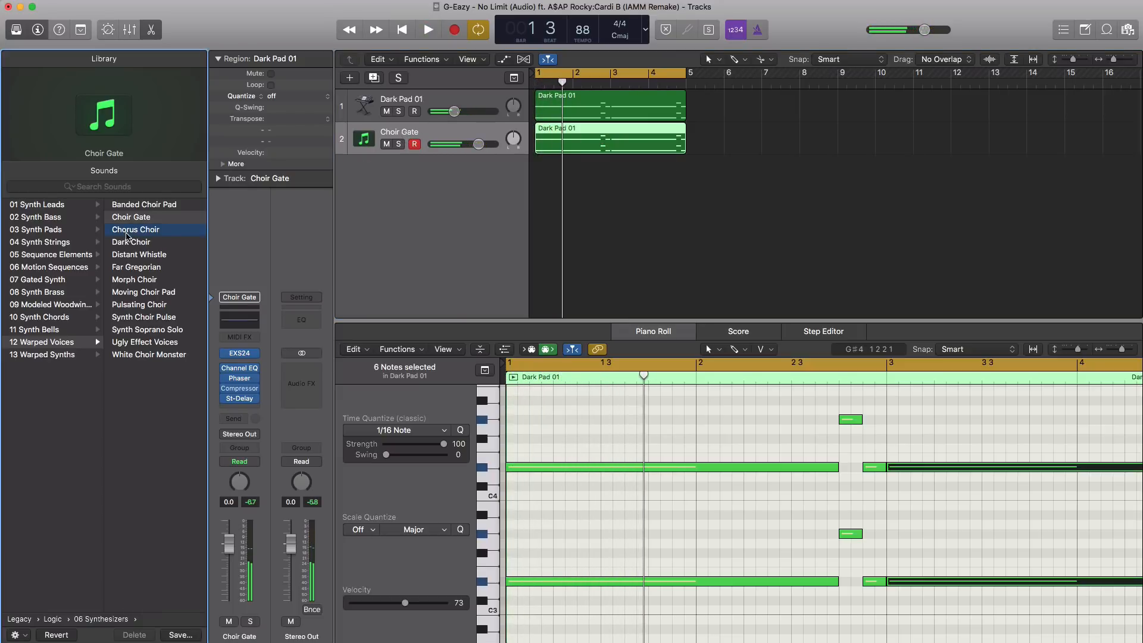
key("space")
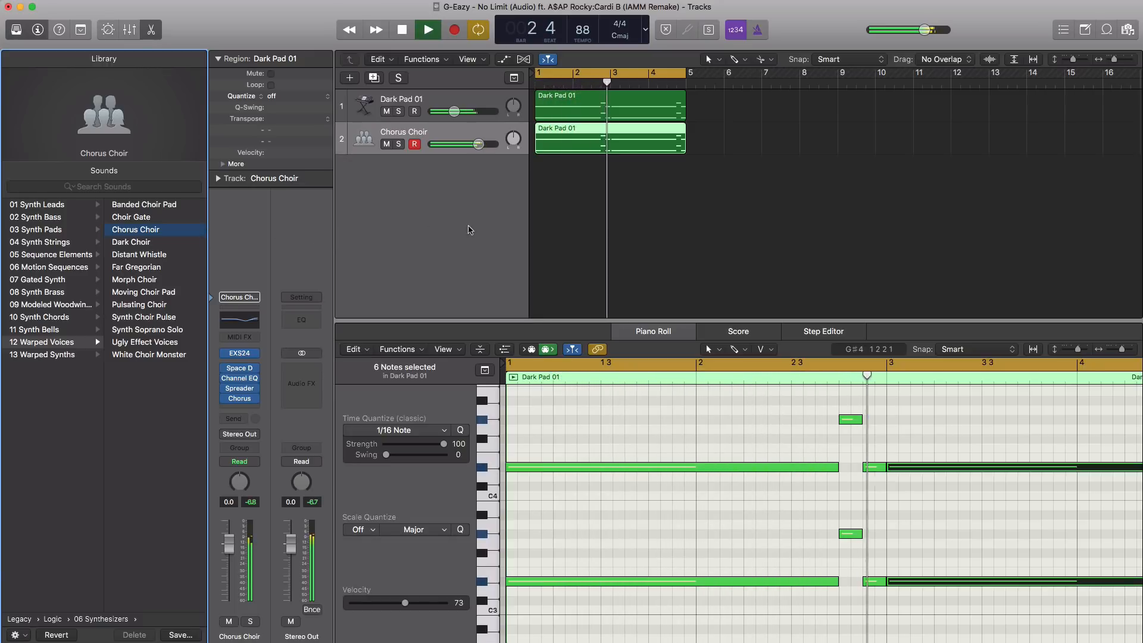
key("space")
Step: Transpose the Chorus Choir region by -12 and lower its track volume to about -22.5 dB during playback
left_click(493, 149)
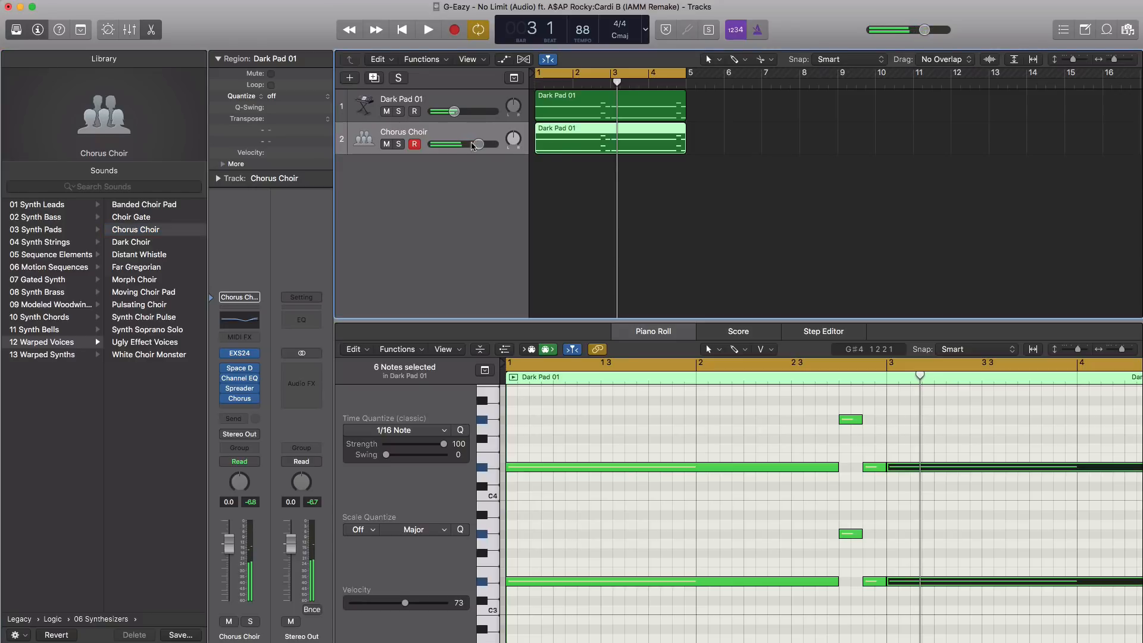
left_click(326, 123)
left_click(296, 127)
key("space")
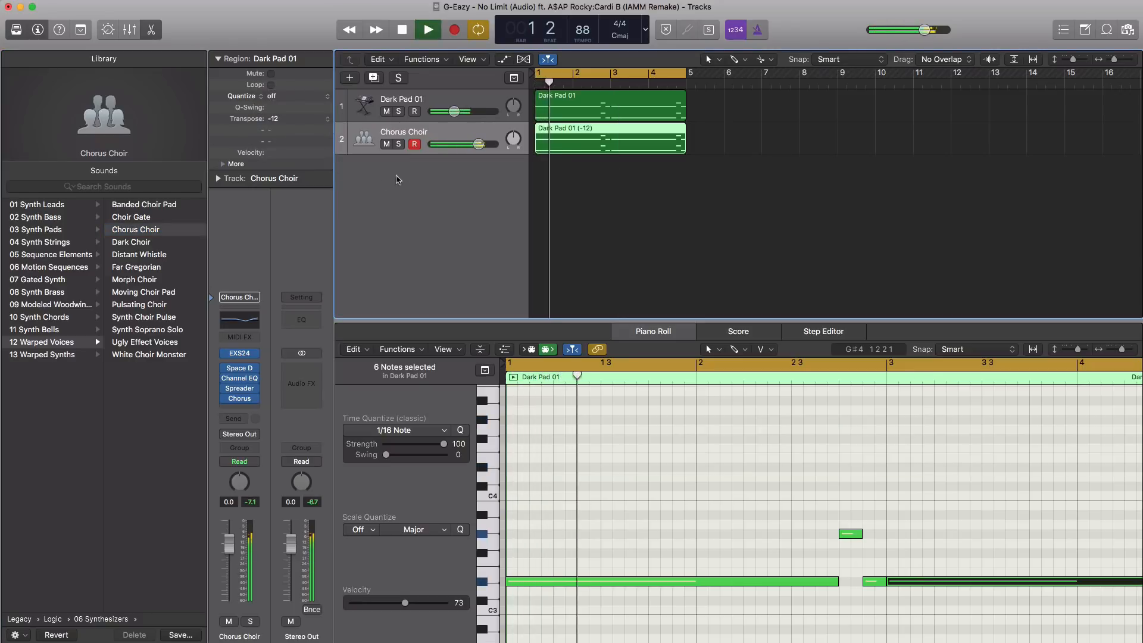
left_click_drag(479, 145, 443, 144)
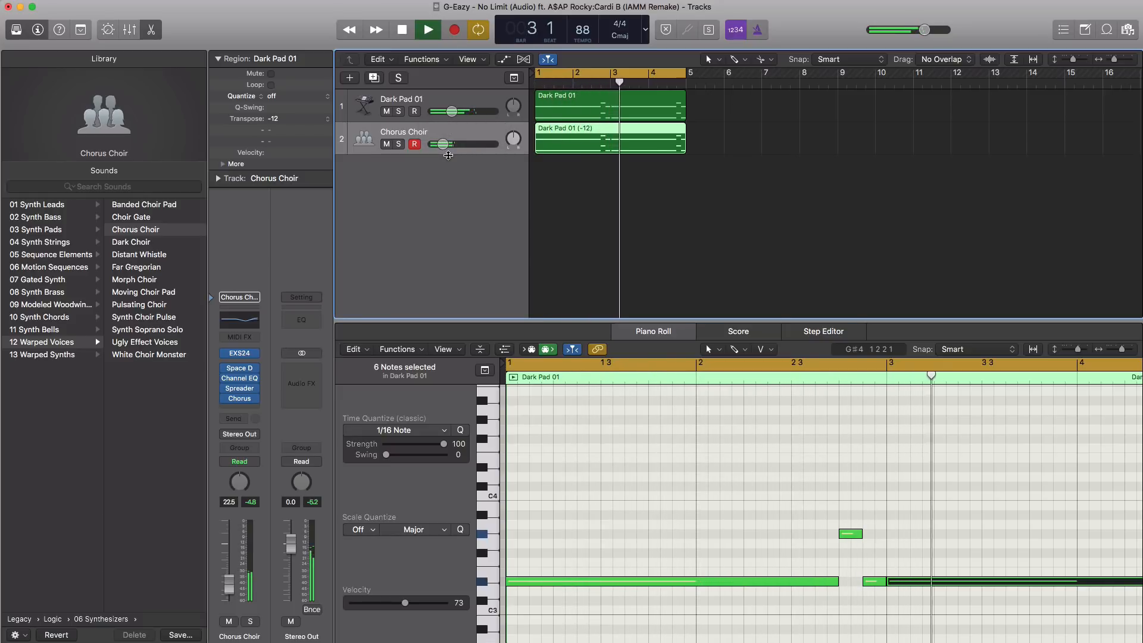
key("space")
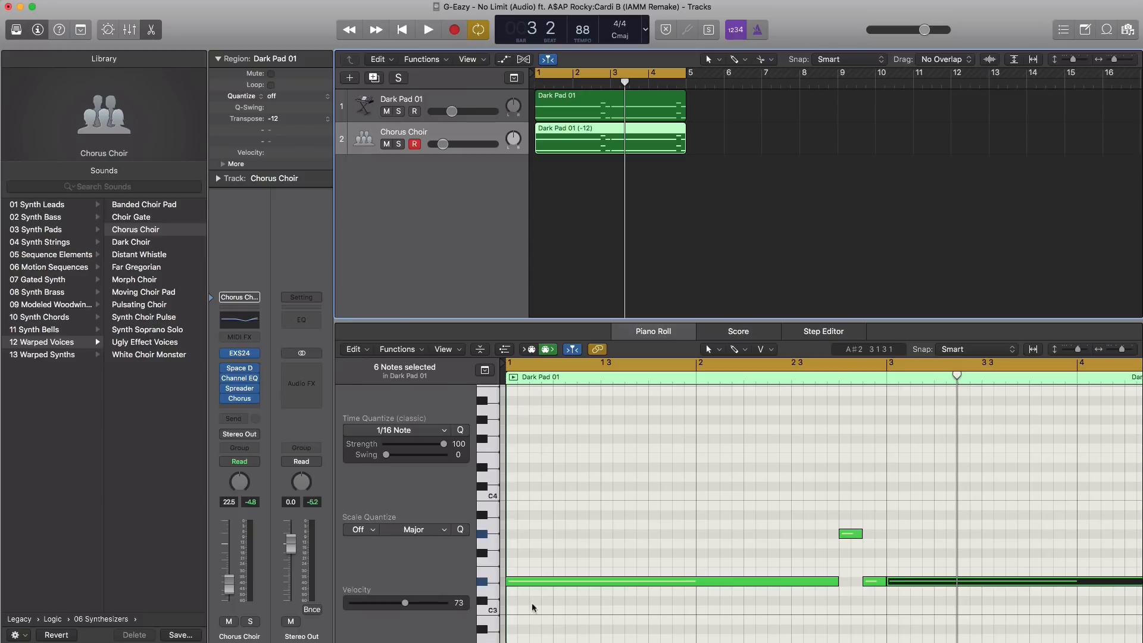
Step: Create a third software instrument track with an empty channel strip, hide the Library, and insert the Sculpture instrument
left_click(349, 81)
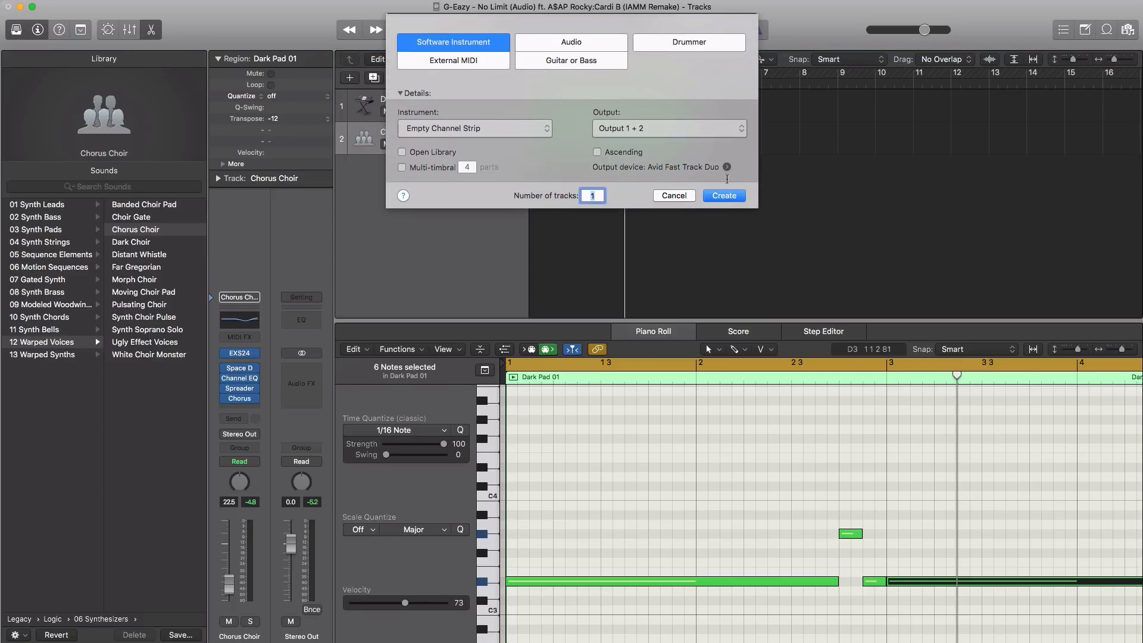
key("Escape")
left_click(19, 32)
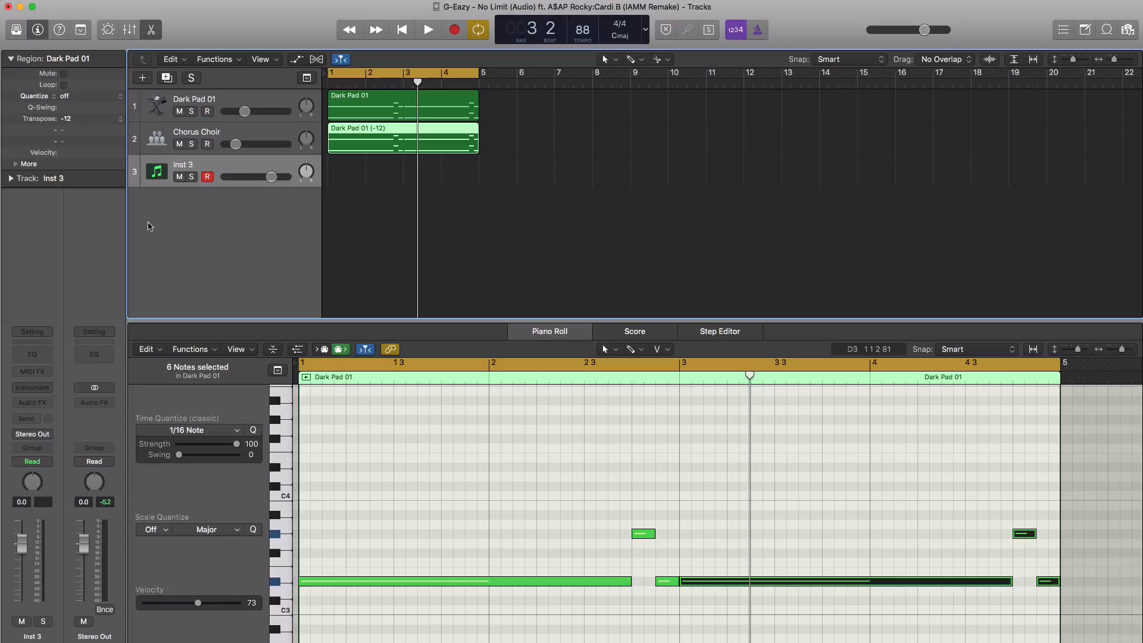
left_click(43, 389)
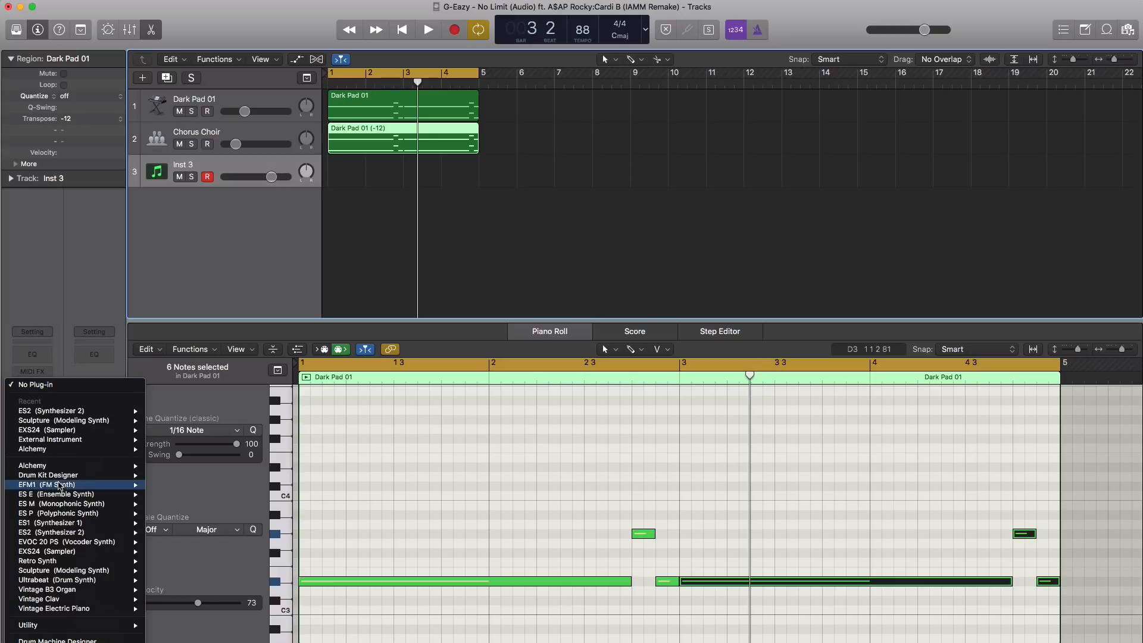
left_click(77, 425)
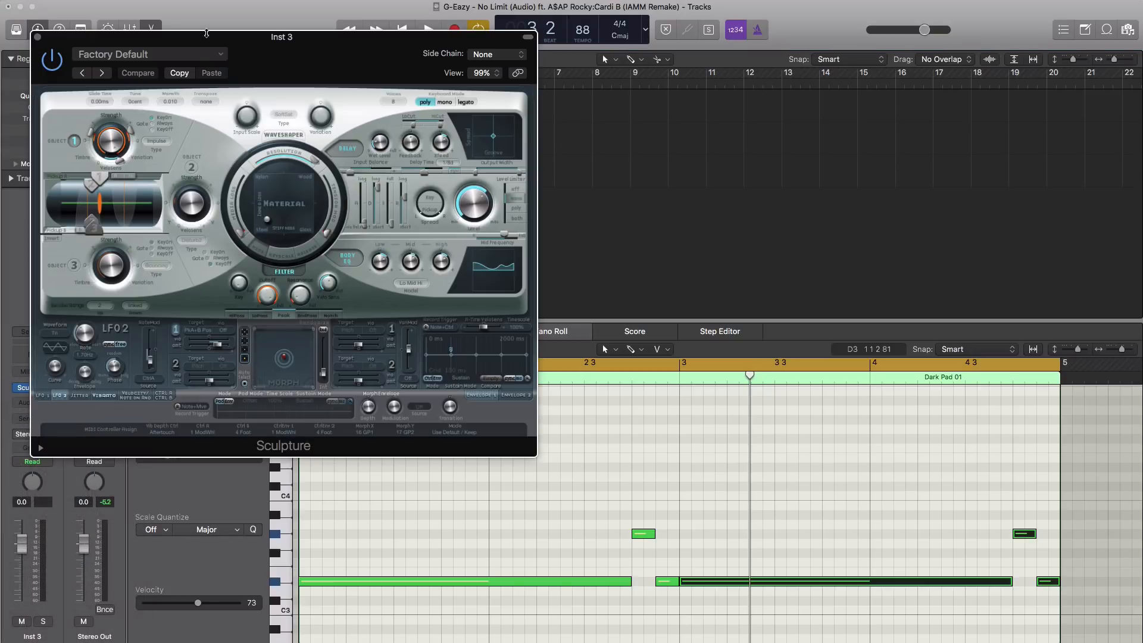
left_click_drag(247, 60, 383, 75)
Step: Load the Electric Grand Chorus preset from Sculpture's Modeled Keyboards
left_click(330, 69)
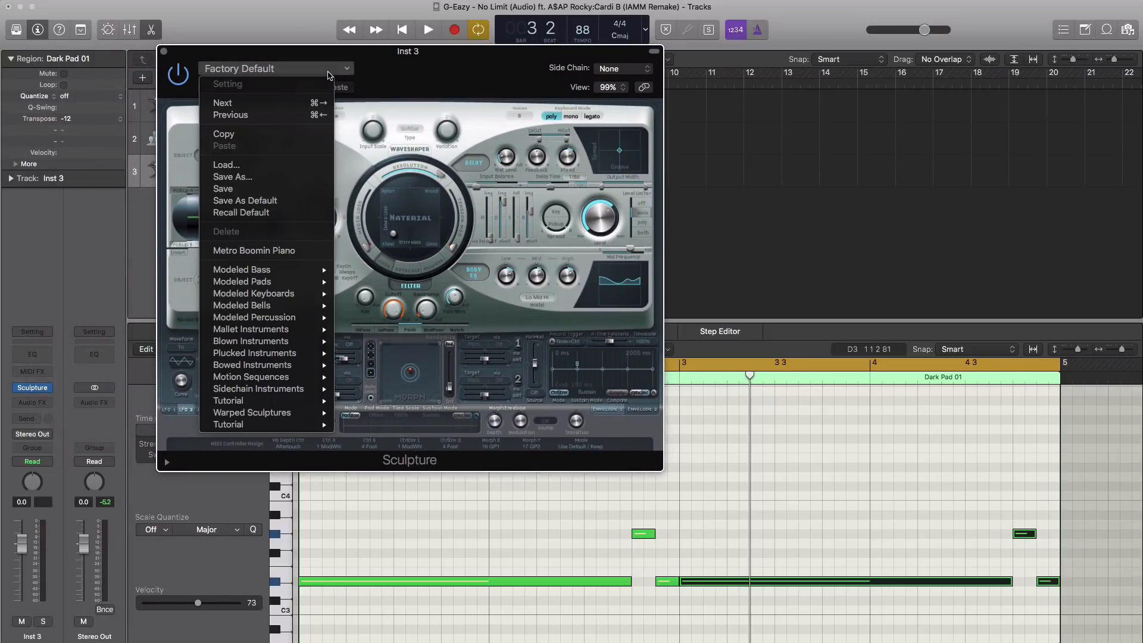
mouse_move(262, 298)
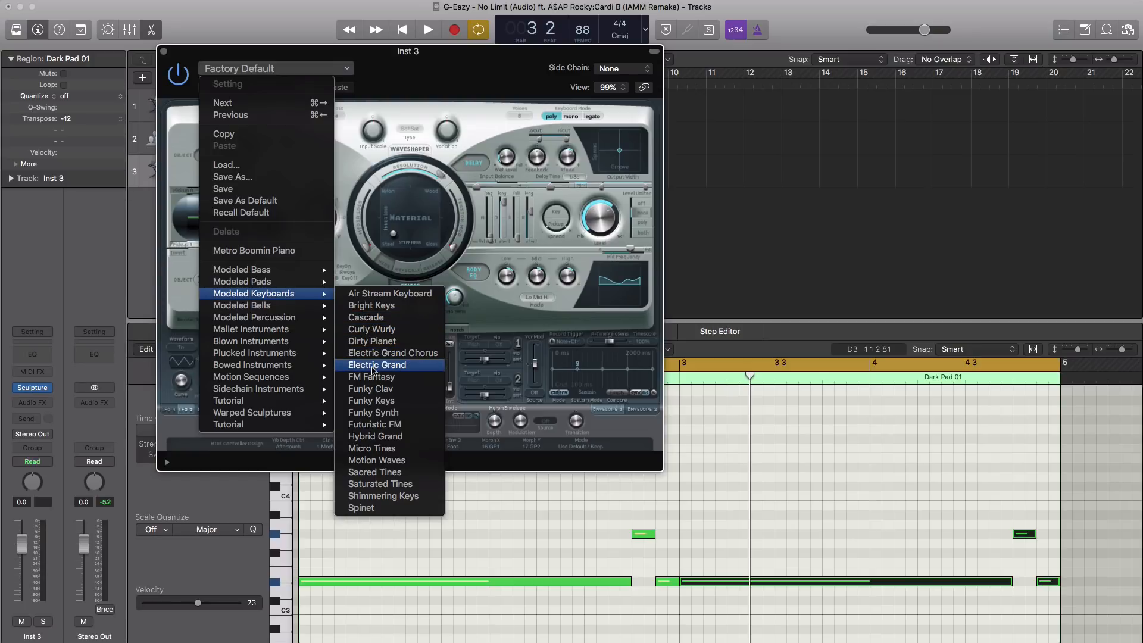
left_click(377, 356)
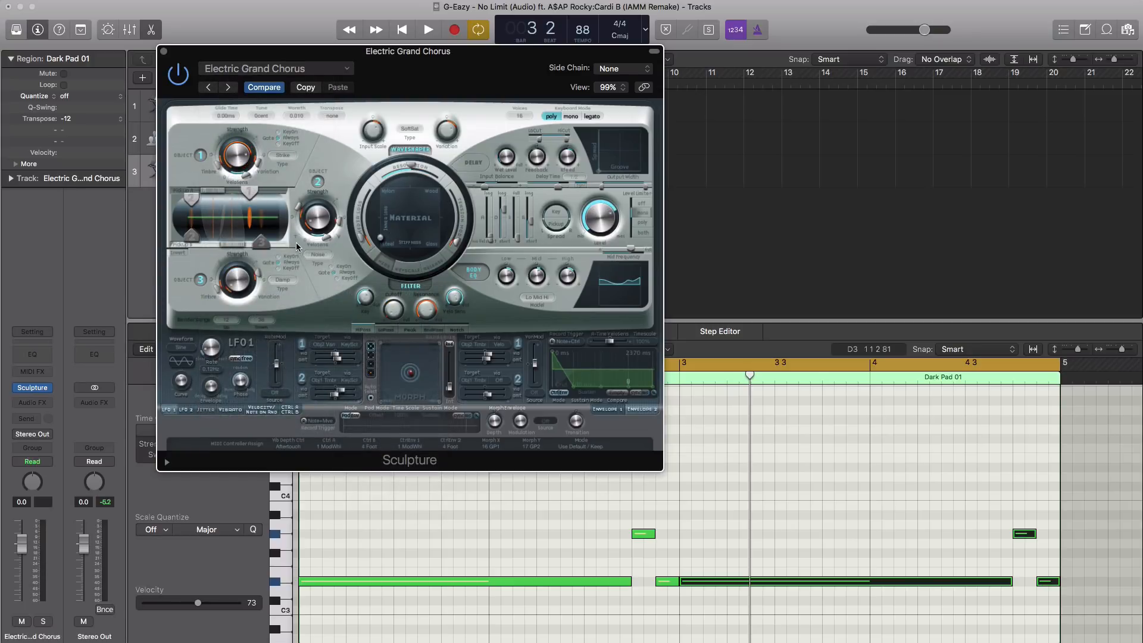
Step: Close the Sculpture window and create an empty region on the Electric Grand Chorus track, extended to span bars 1 to 4
left_click_drag(405, 74, 759, 99)
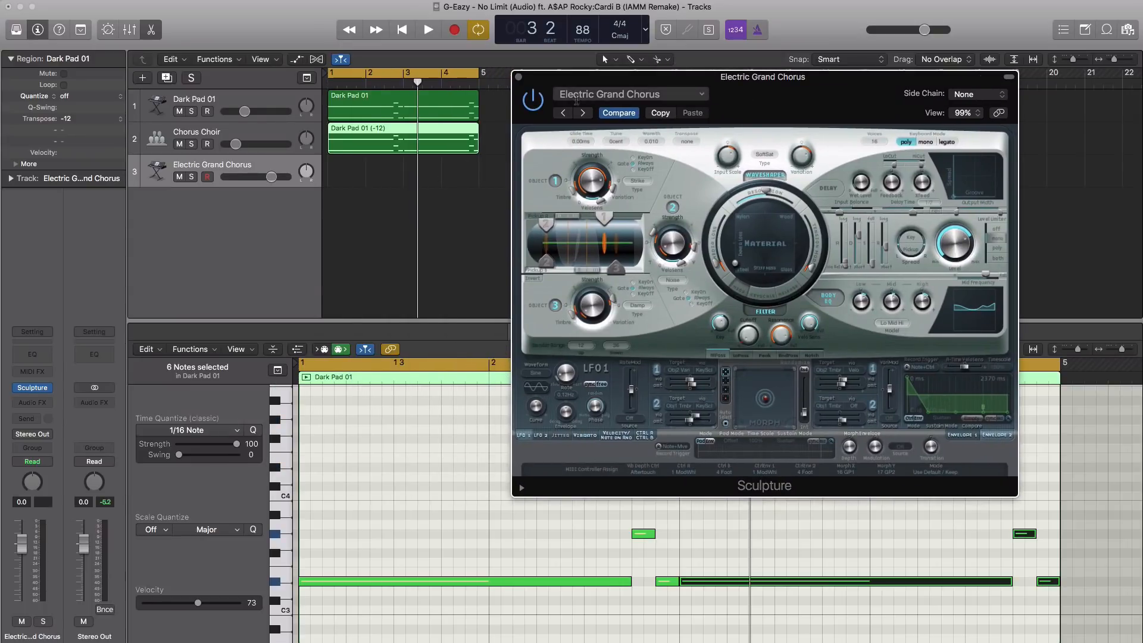
left_click(518, 77)
double_click(336, 185)
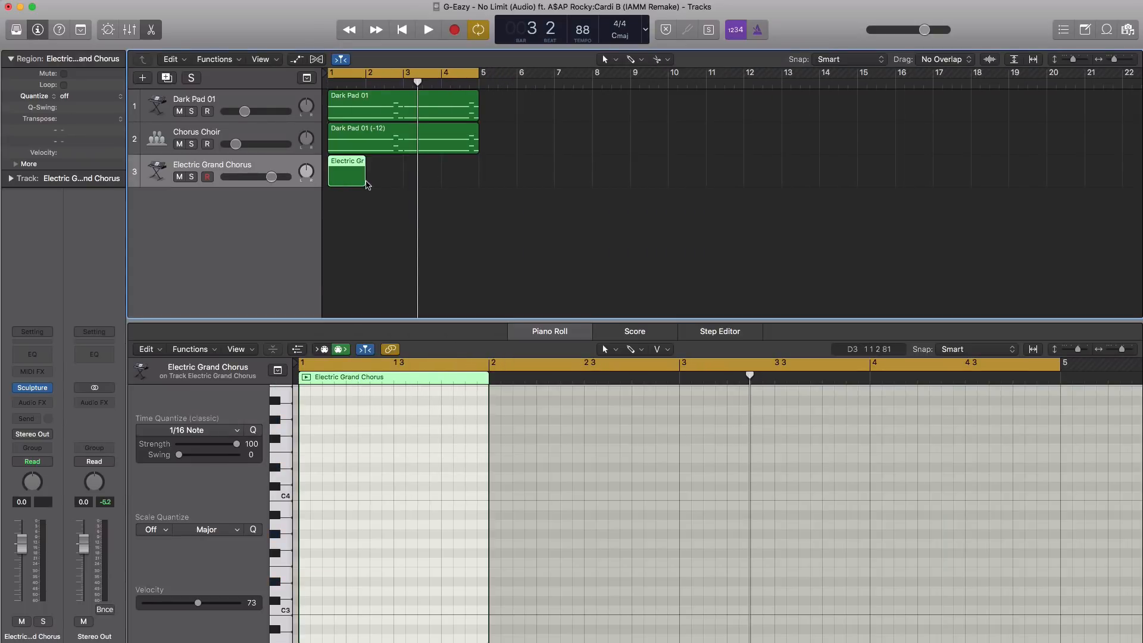
left_click_drag(367, 181, 478, 184)
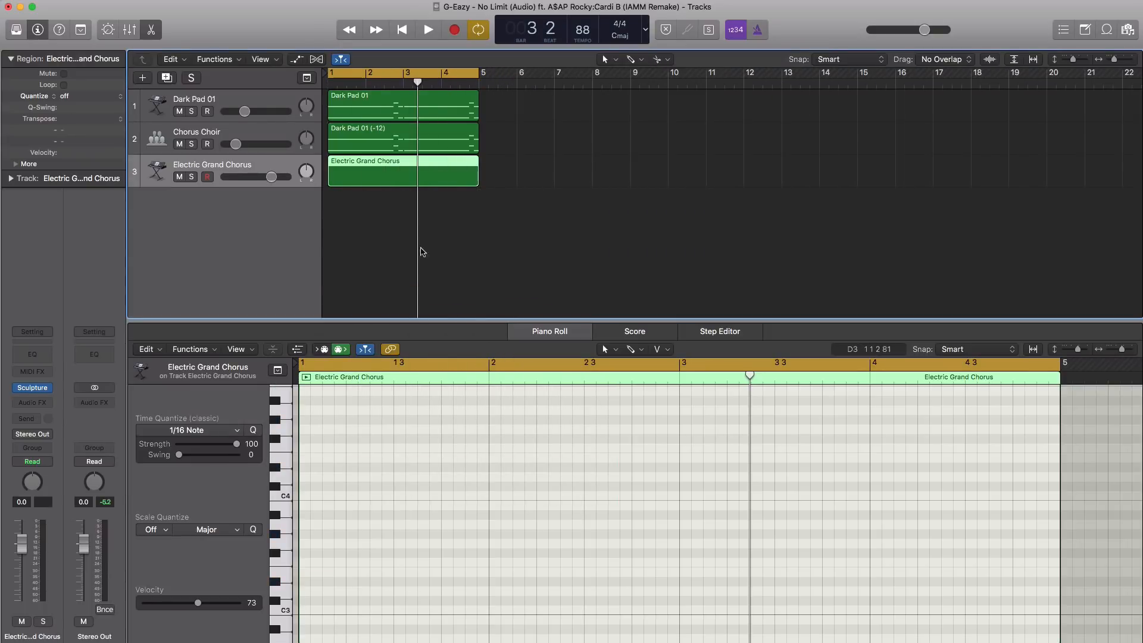
Step: Set the cycle to bar 1 and draw consecutive eighth notes A#2, D#3 and F#3 from its start, auditioning them
scroll(336, 507, "down", 5)
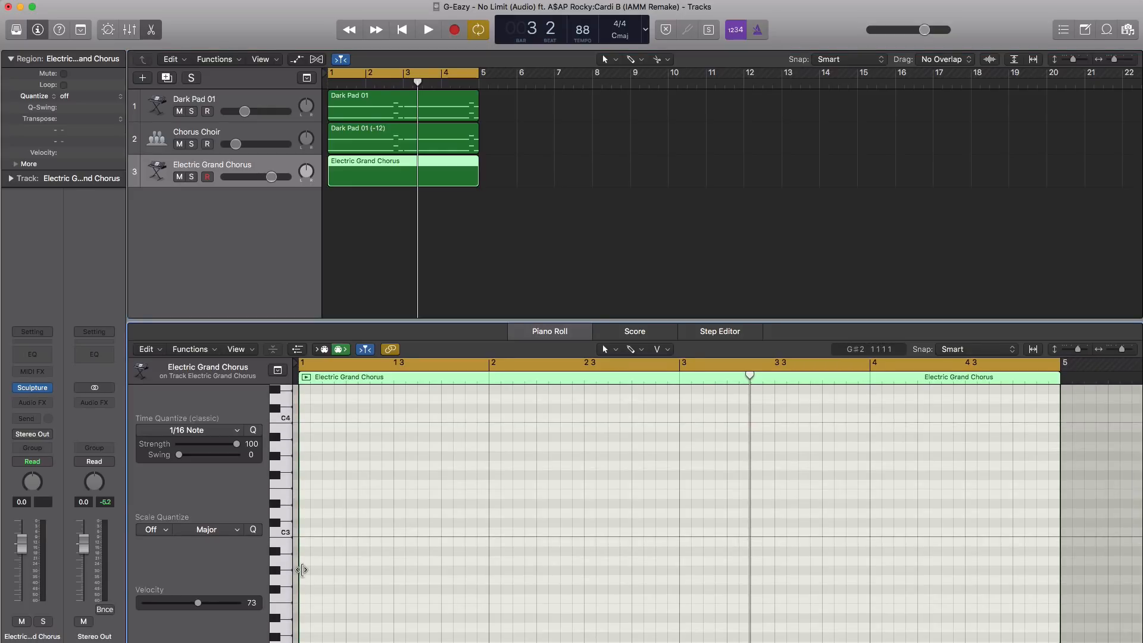
left_click(310, 552)
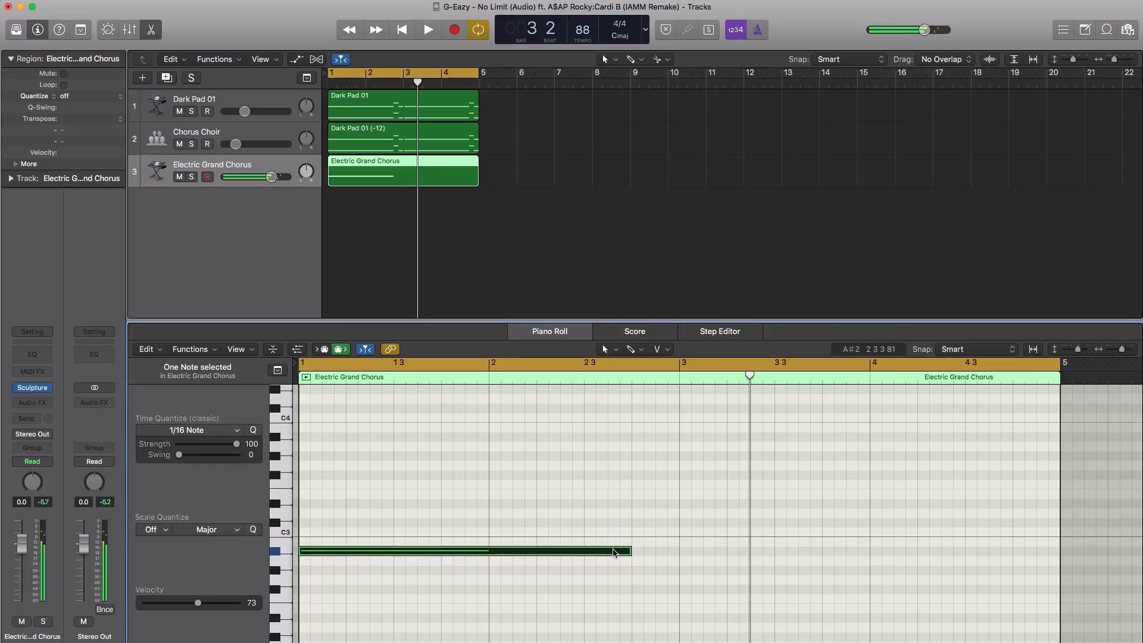
left_click_drag(627, 551, 320, 563)
left_click_drag(329, 367, 473, 377)
key("space")
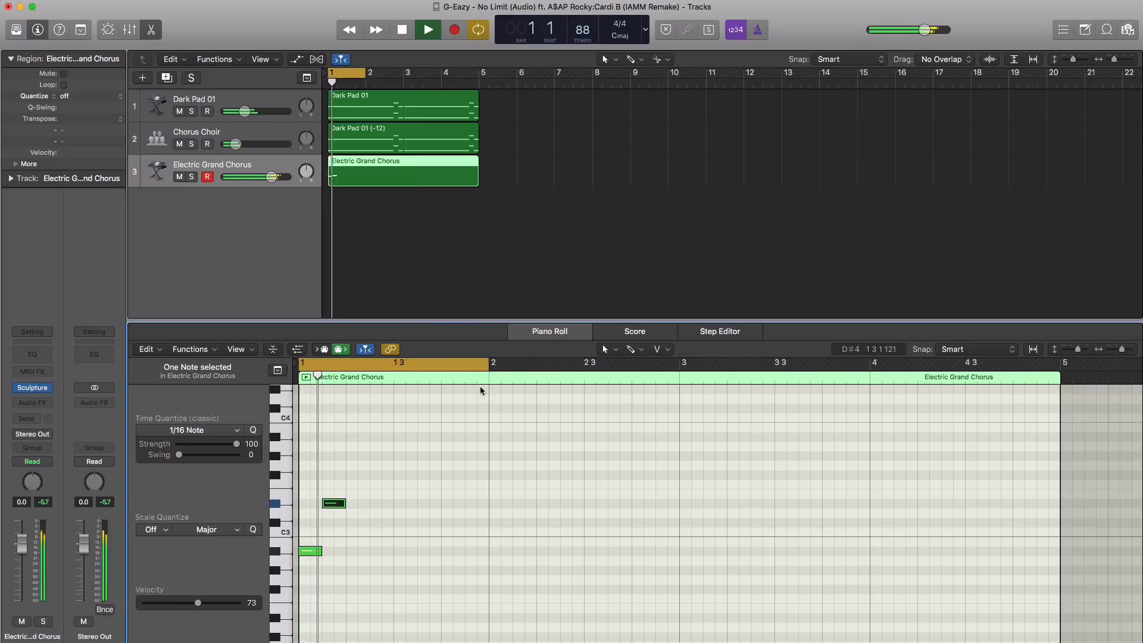
key("space")
key("space")
key("space")
key("space")
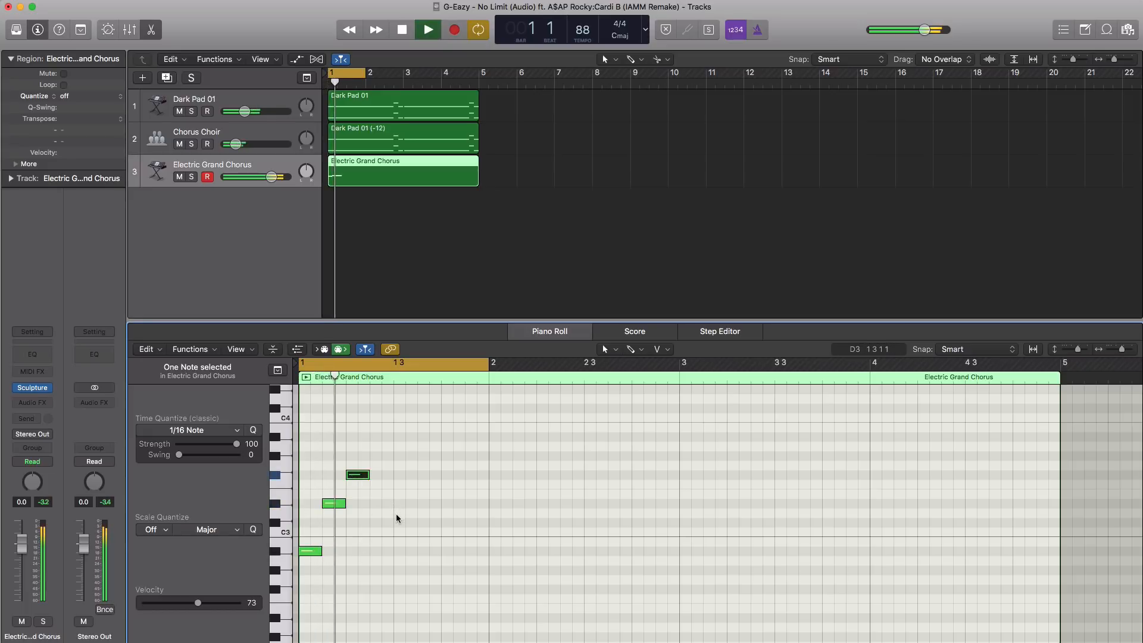
Step: Continue the melody with eighth notes F3 and D#3, playing the bar after each addition
key("space")
left_click(376, 485, "super")
key("space")
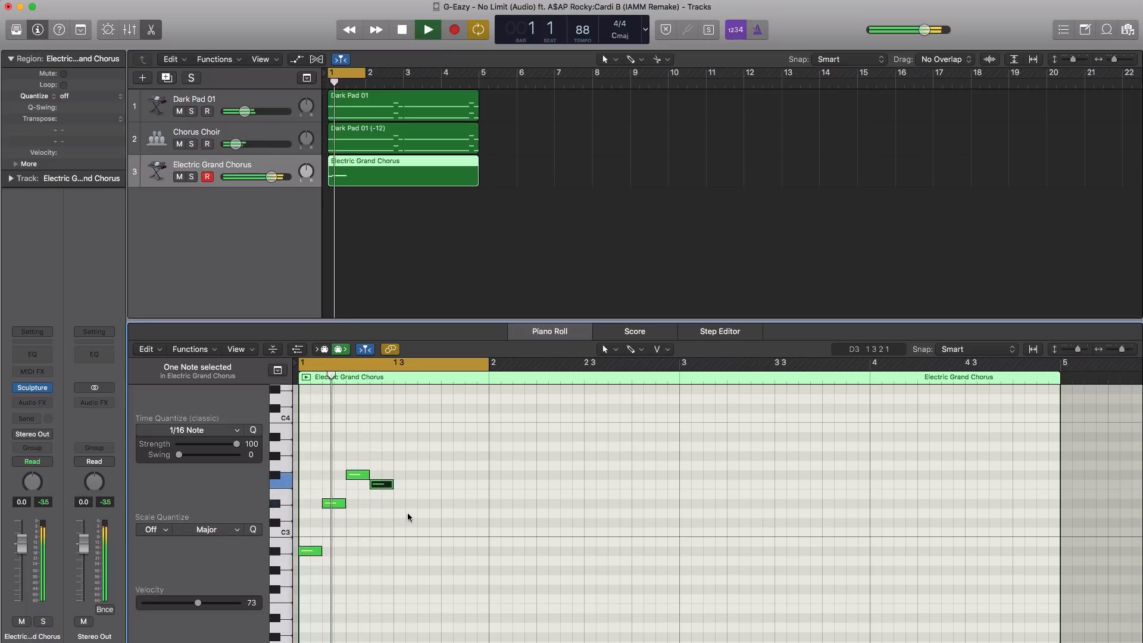
key("space")
left_click(403, 504, "super")
key("space")
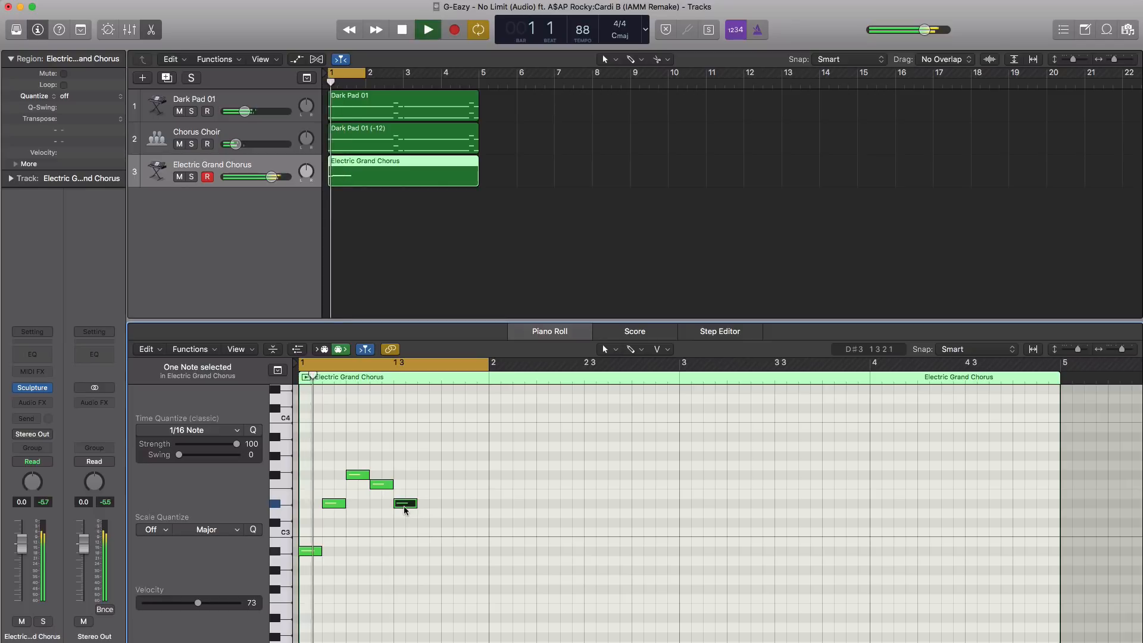
Step: Complete the one-bar melody with eighth notes A#2, B2 and G#2, auditioning it in the loop
key("space")
left_click(432, 552)
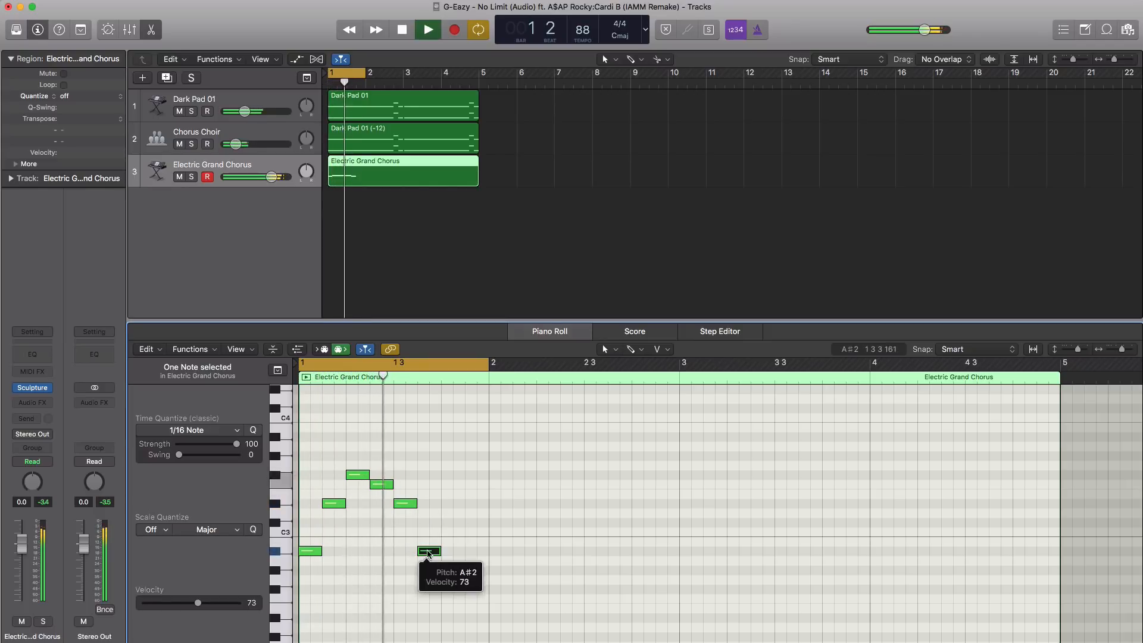
left_click(444, 541, "super")
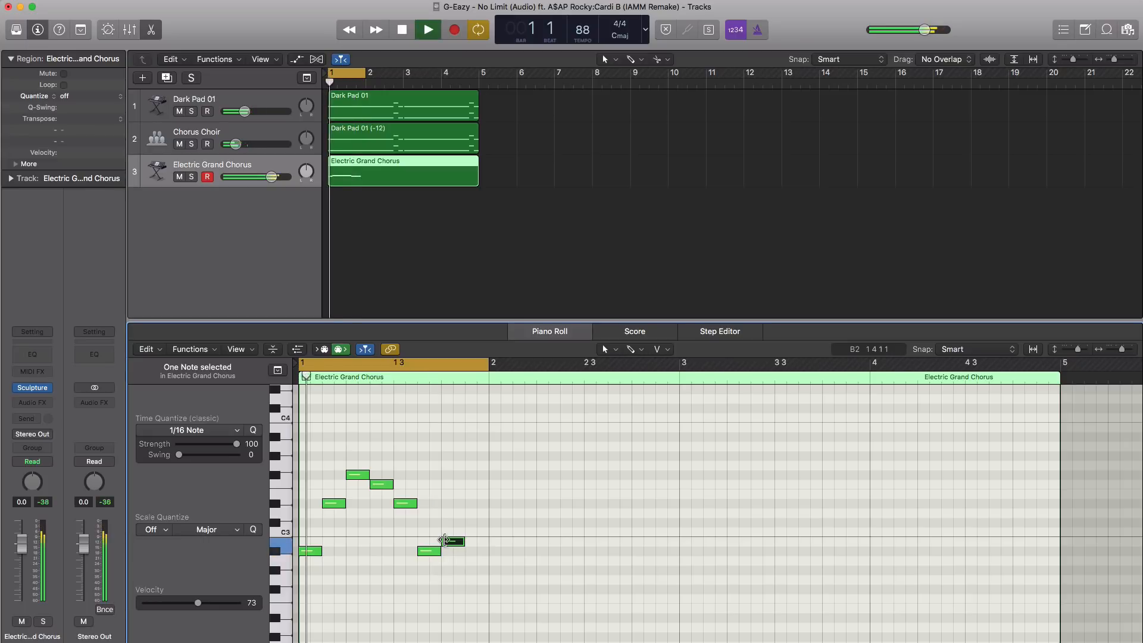
key("space")
left_click(467, 570, "super")
key("space")
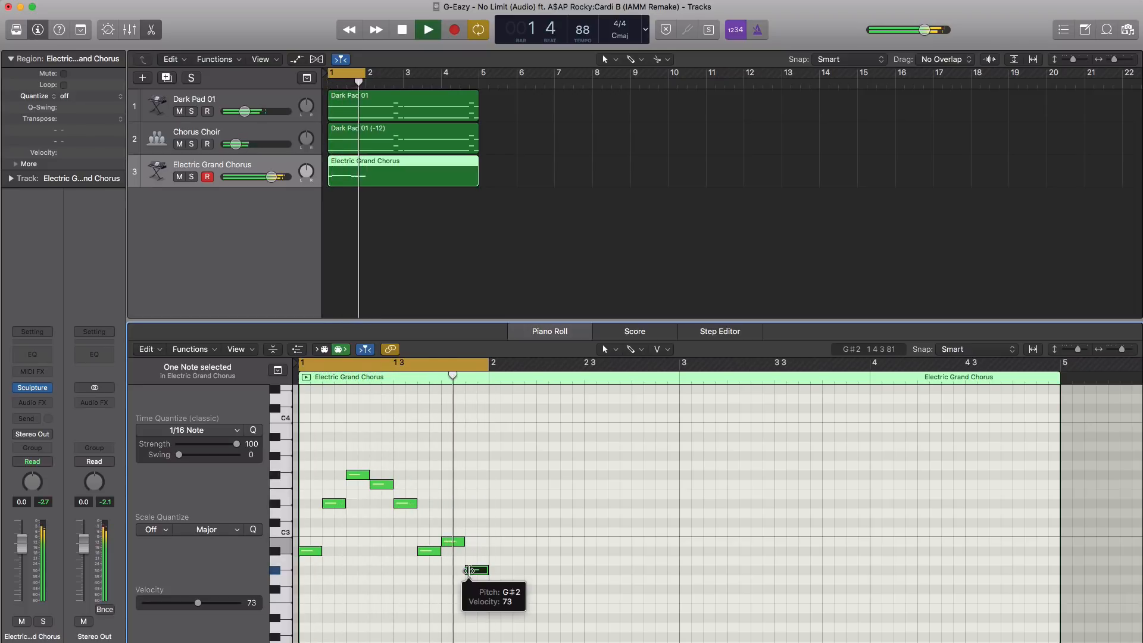
key("space")
Step: Try to repeat all eight melody notes with 3 copies, and undo the repetition
left_click_drag(521, 594, 290, 454)
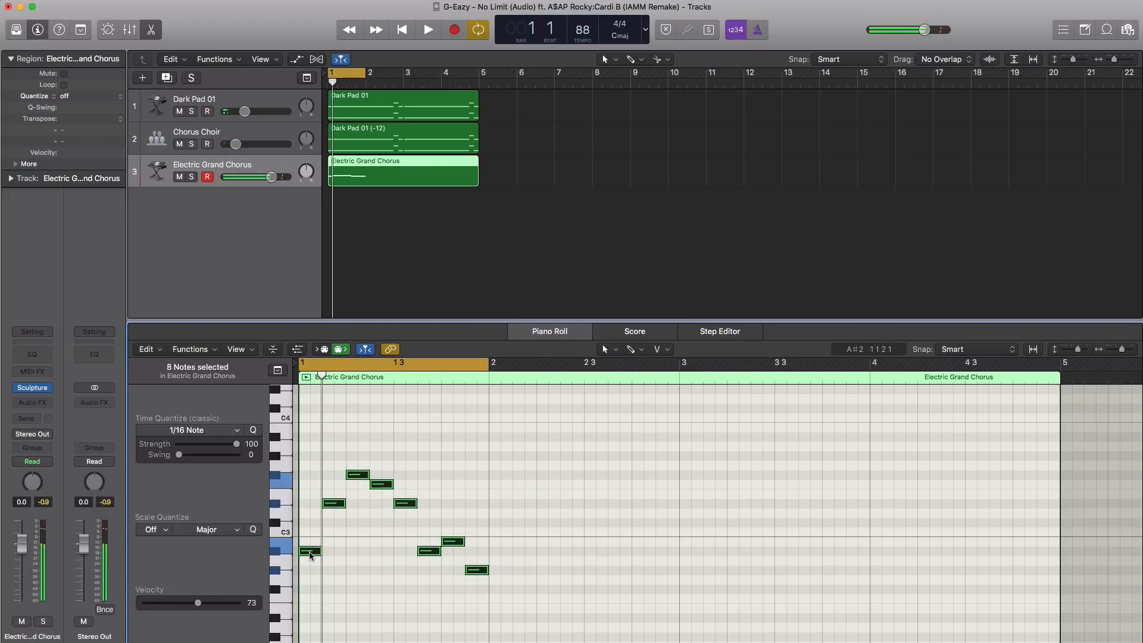
key("super+r")
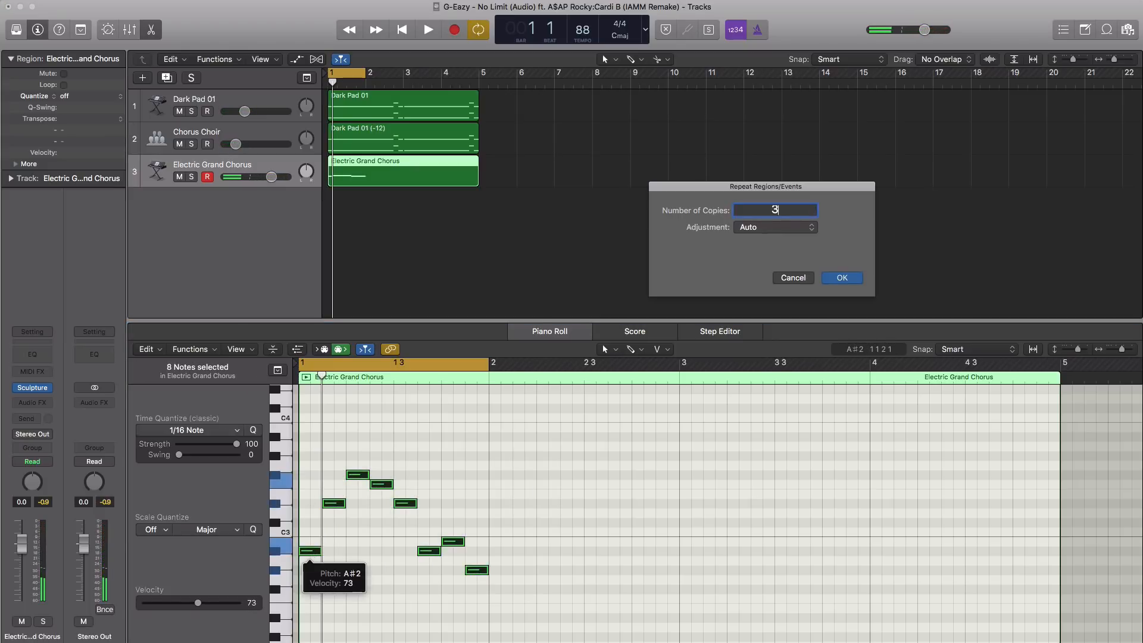
key("Return")
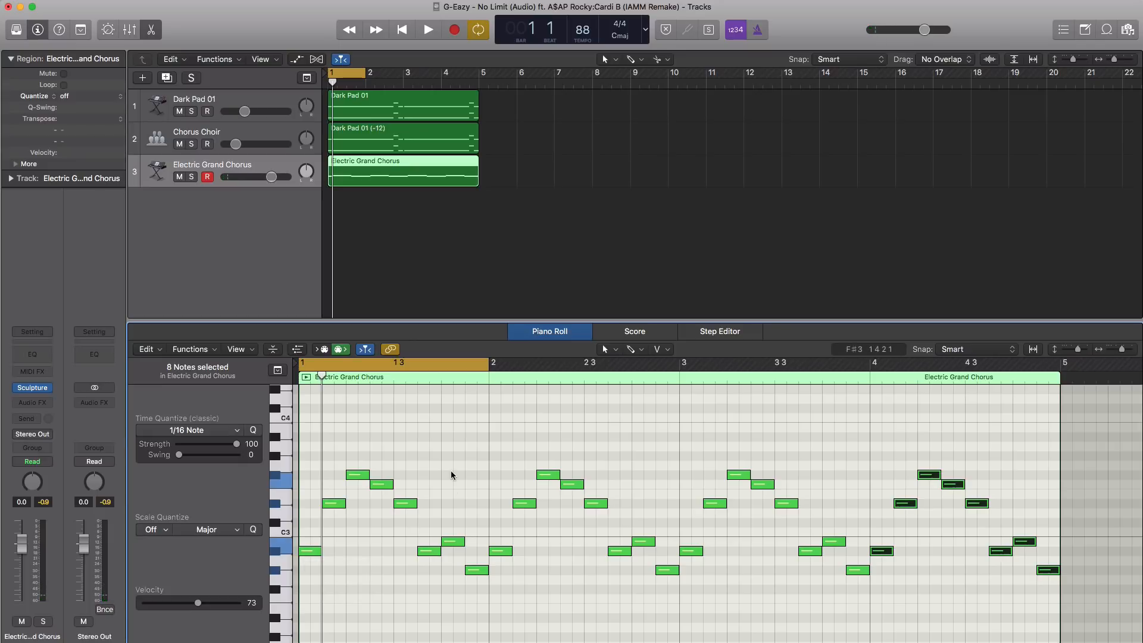
key("super+z")
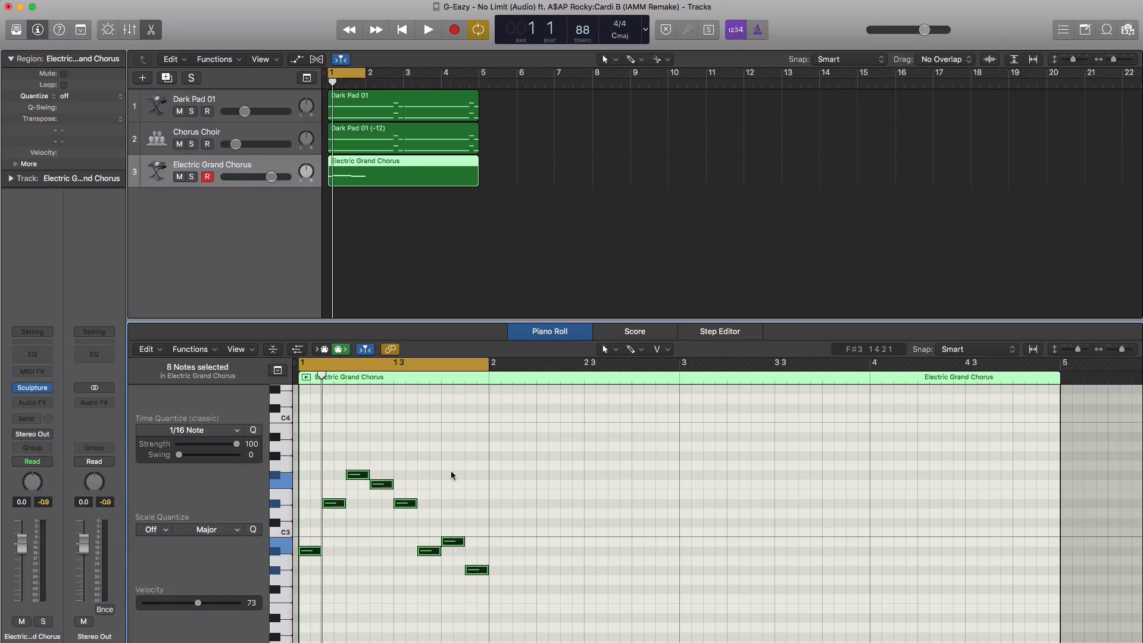
Step: Select the full one-bar melody and repeat it with 3 copies to fill the four-bar region
left_click_drag(541, 598, 299, 457)
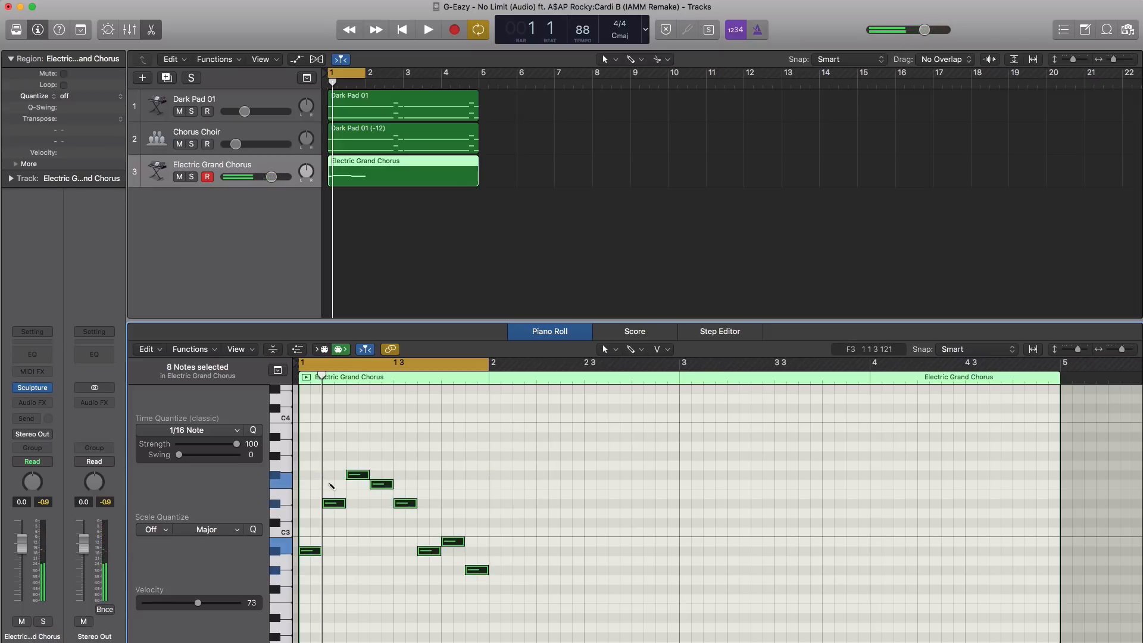
key("super+r")
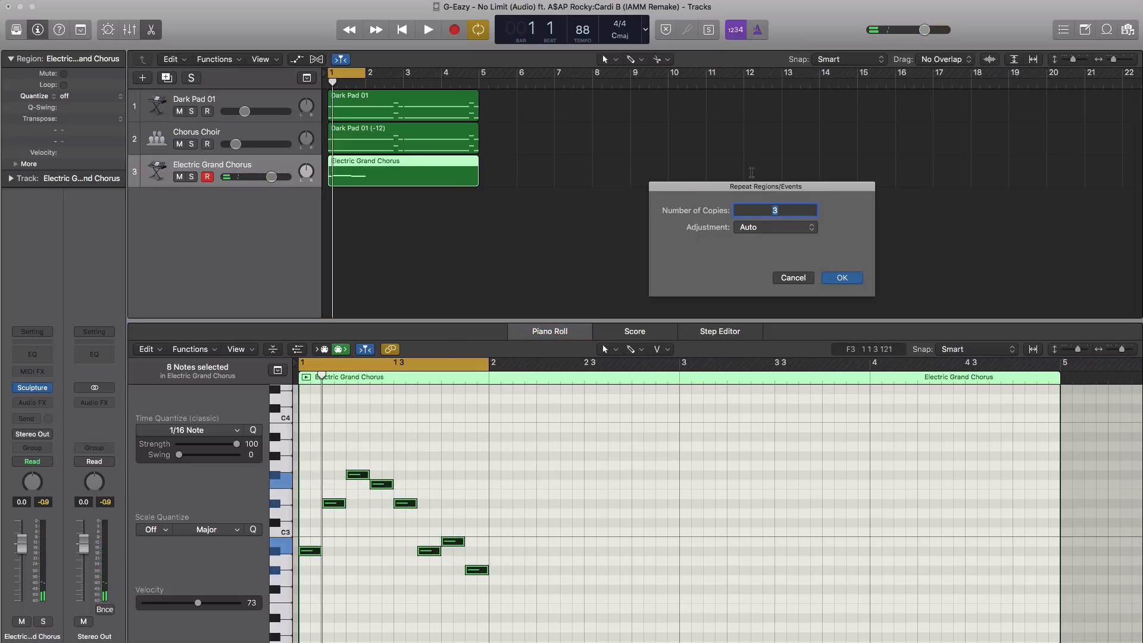
key("Return")
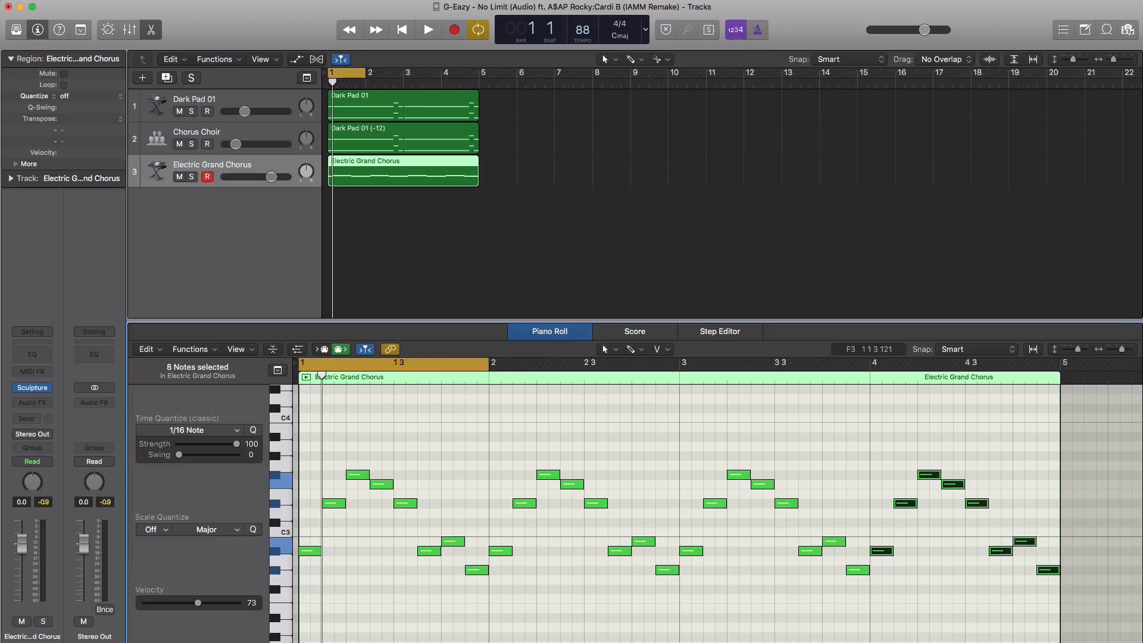
Step: Extend the cycle range to cover bars 1 to 4 and open the Sculpture instrument during playback
left_click(334, 77)
left_click_drag(334, 76, 471, 87)
key("space")
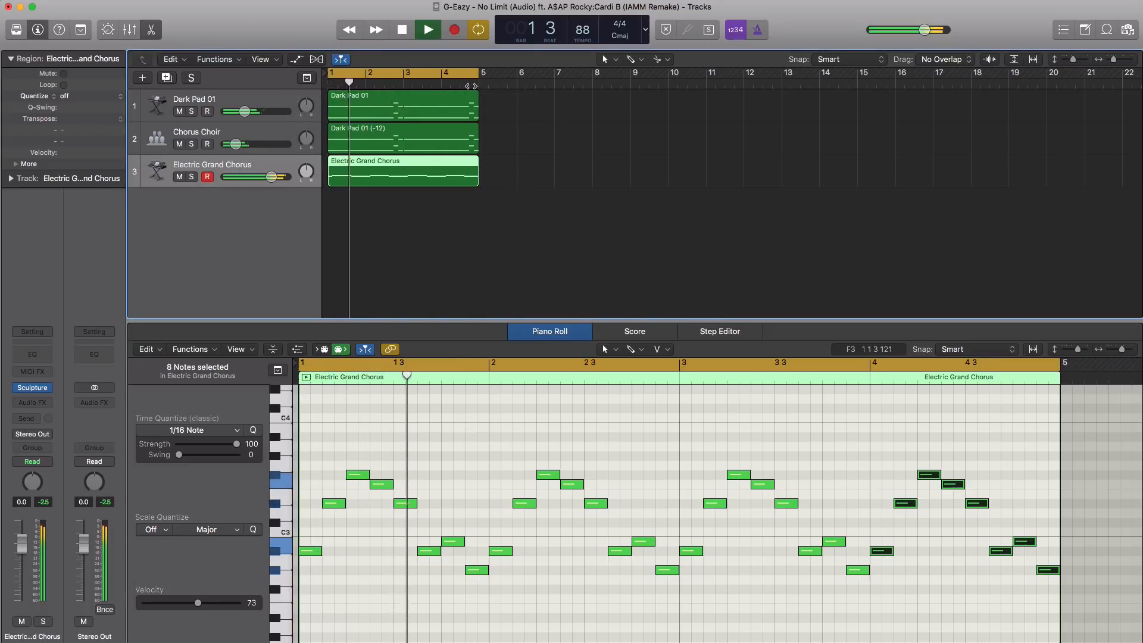
left_click(32, 389)
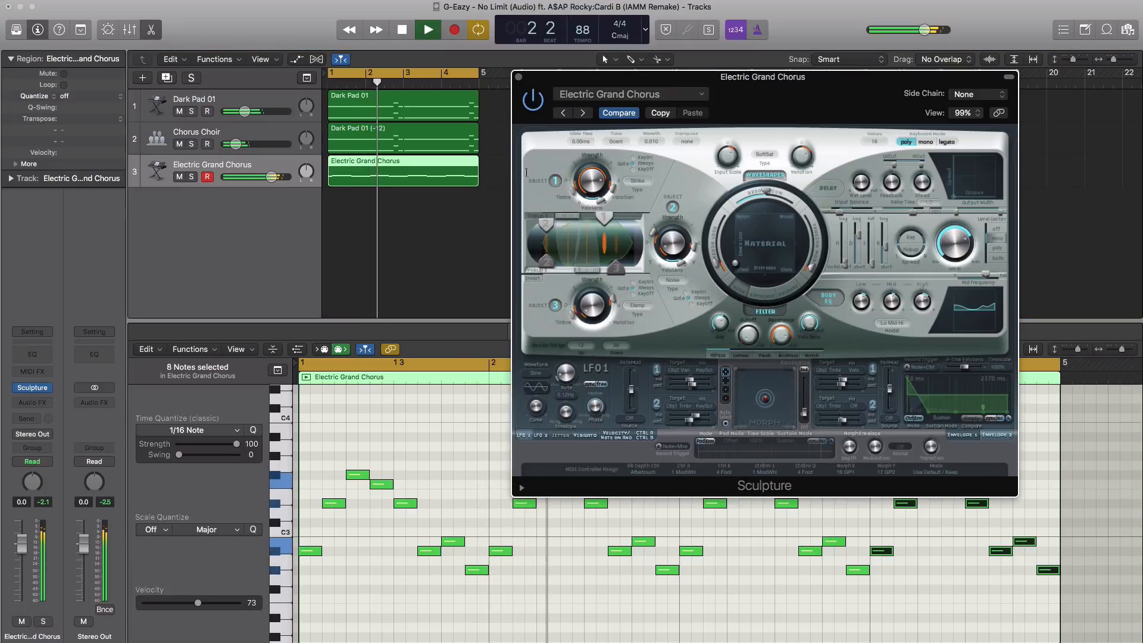
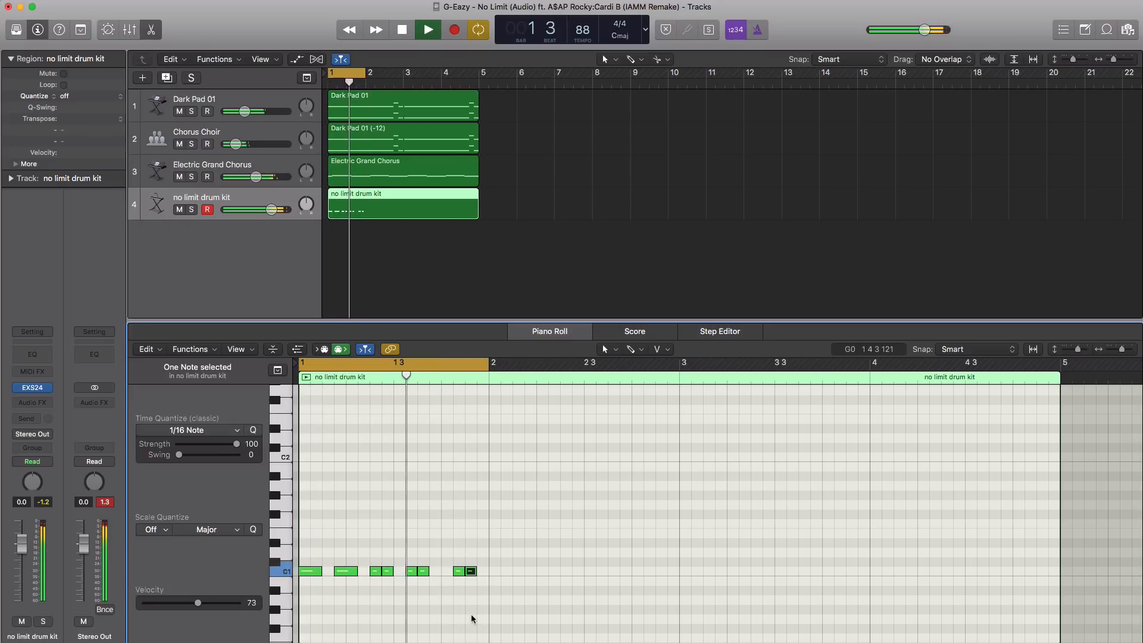
Step: Stop playback and repeat all the C1 kick notes of bar 1 with 3 copies across the drum region
key("space")
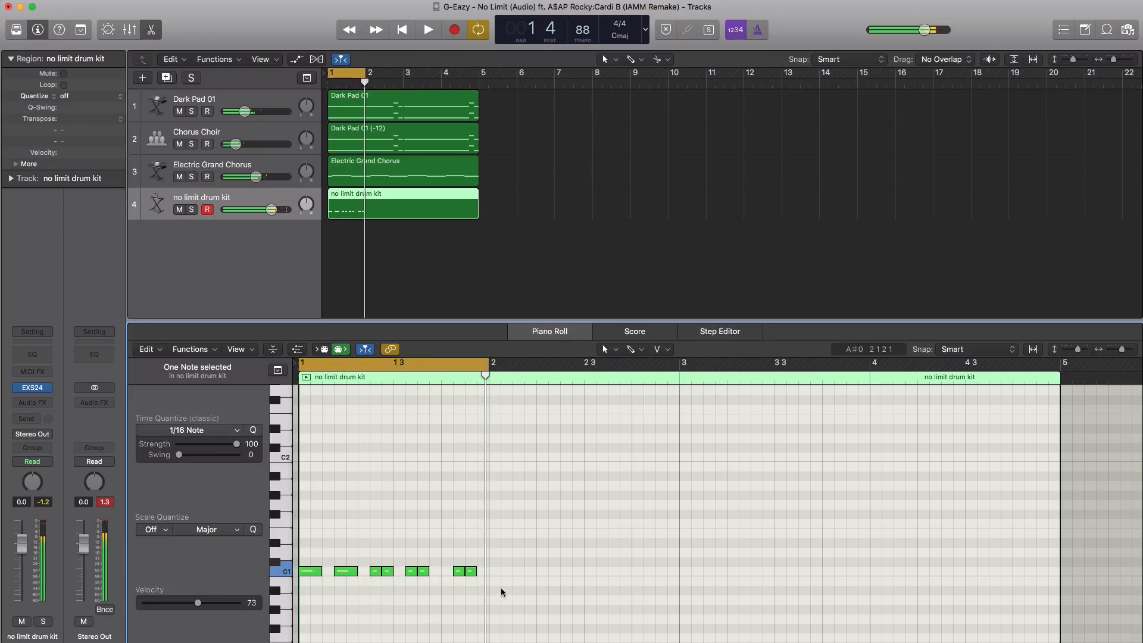
left_click_drag(308, 552, 295, 552)
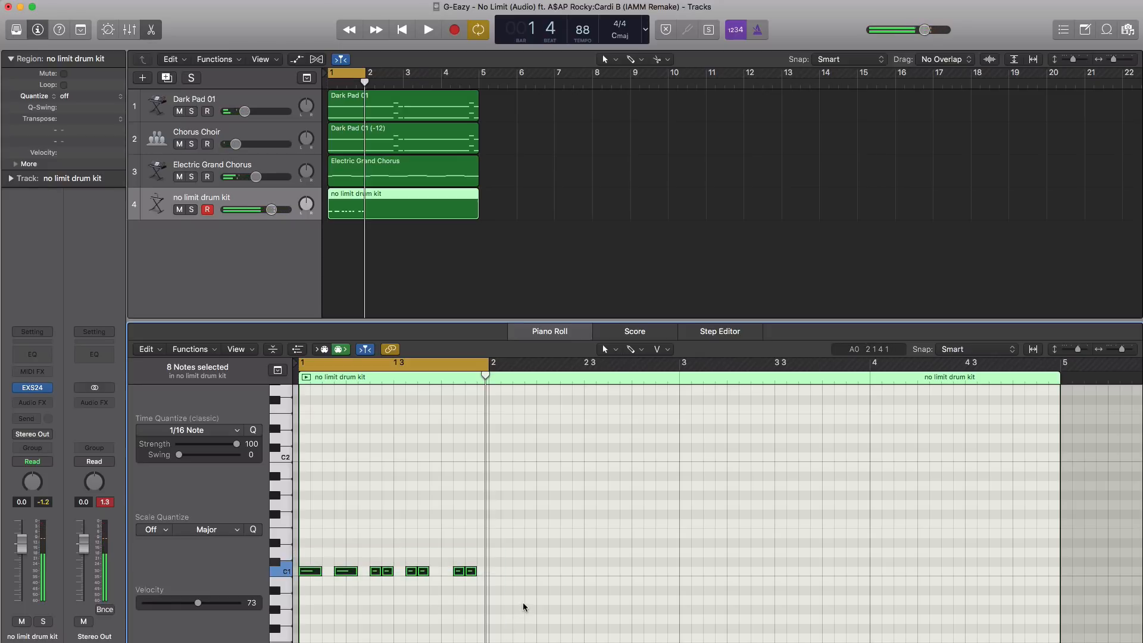
key("super+r")
key("Return")
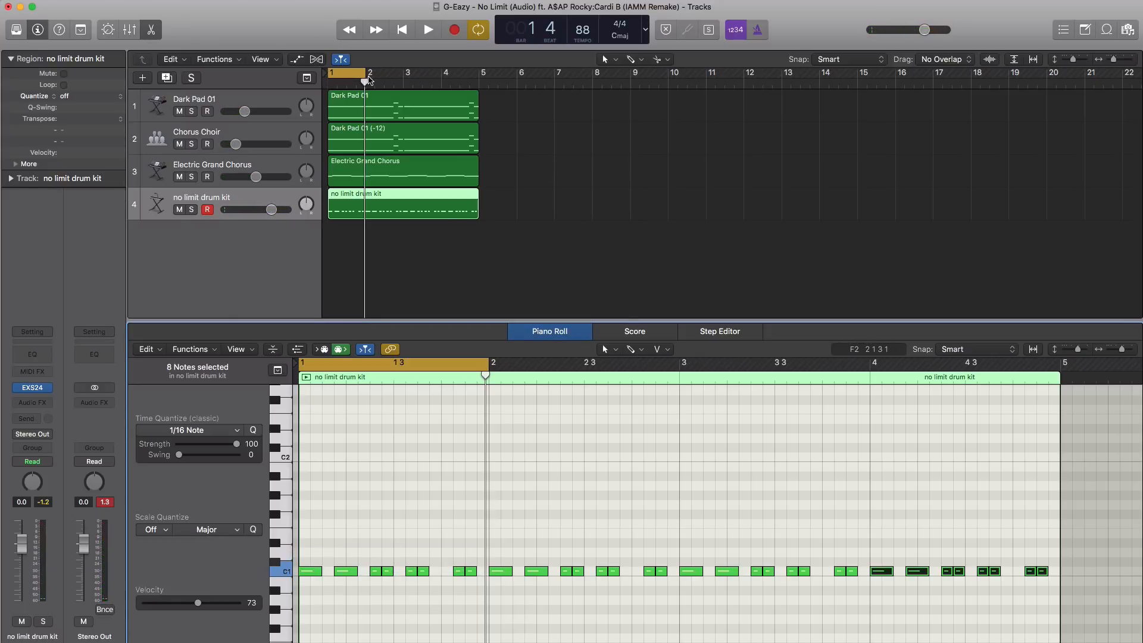
Step: Duplicate the no limit drum kit track and create an empty region on the duplicate, spanning bars 1 to 4
left_click(172, 81)
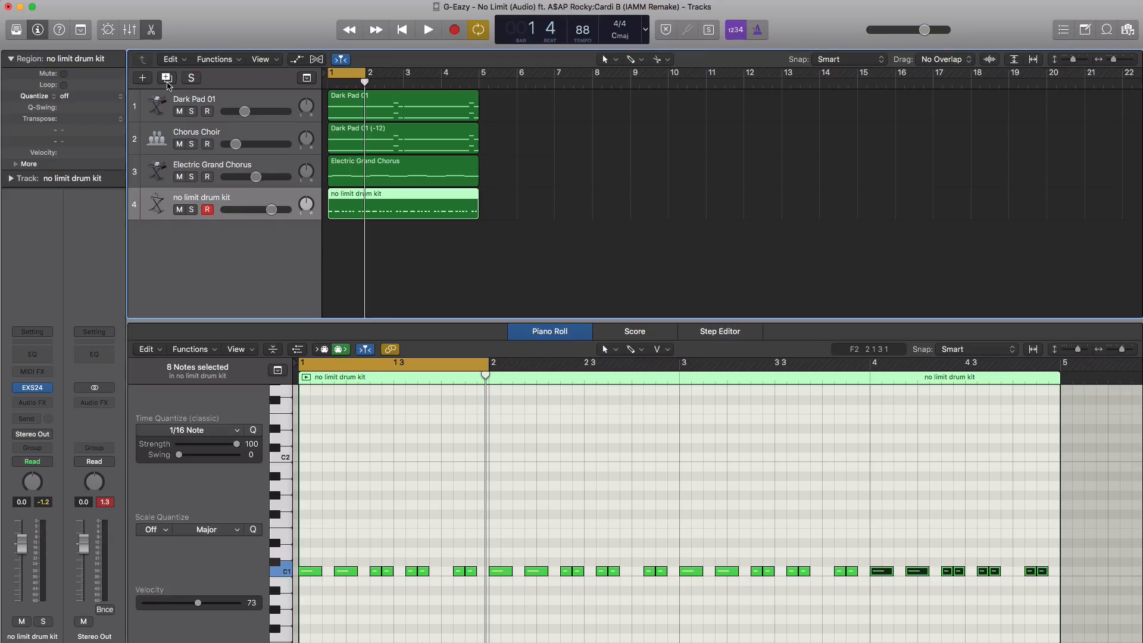
left_click(340, 251)
left_click_drag(363, 247, 478, 247)
Step: Open the new drum region in the Piano Roll and draw a sixteenth note on D#1 at position 1 1 3, auditioning it
key("p")
key("p")
key("p")
left_click(410, 240)
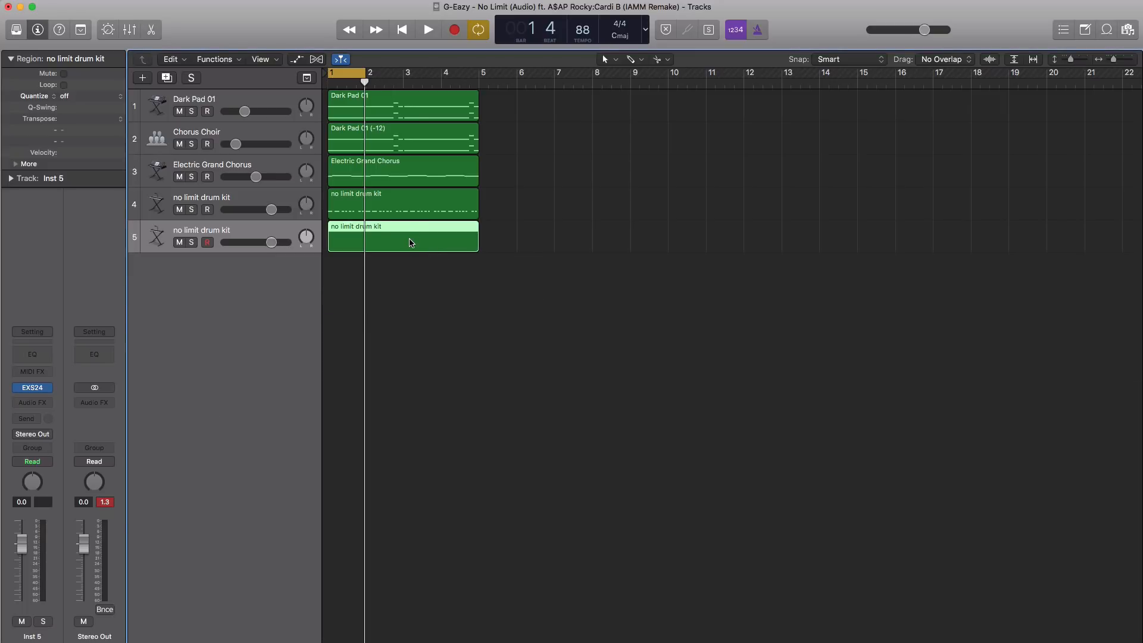
double_click(410, 243)
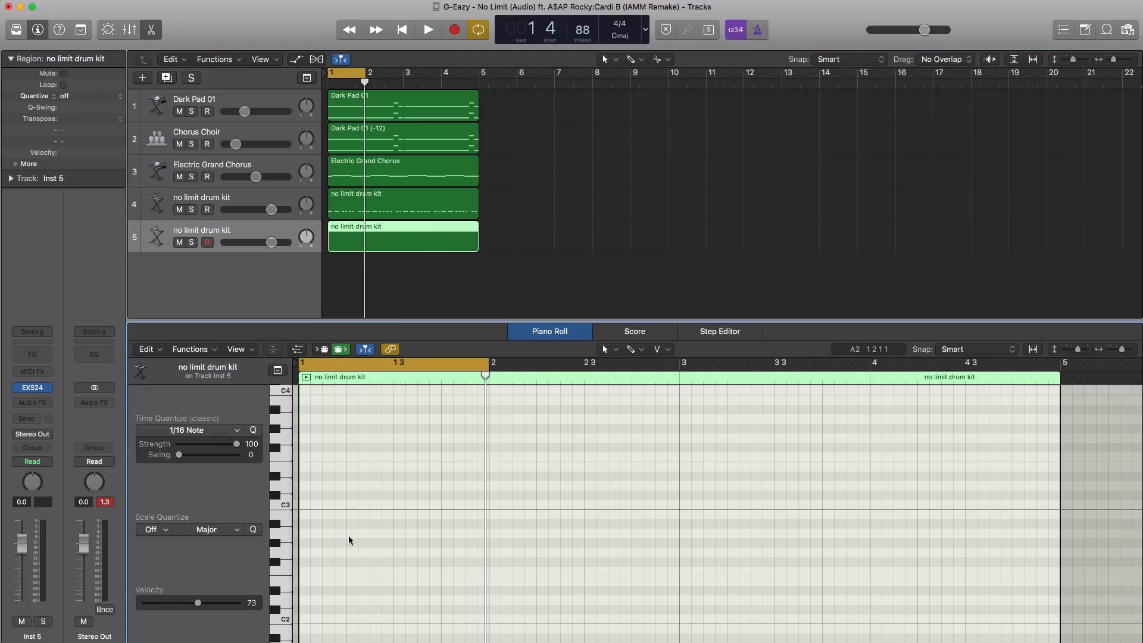
scroll(345, 542, "down", 5)
scroll(344, 548, "down", 3)
left_click(327, 487)
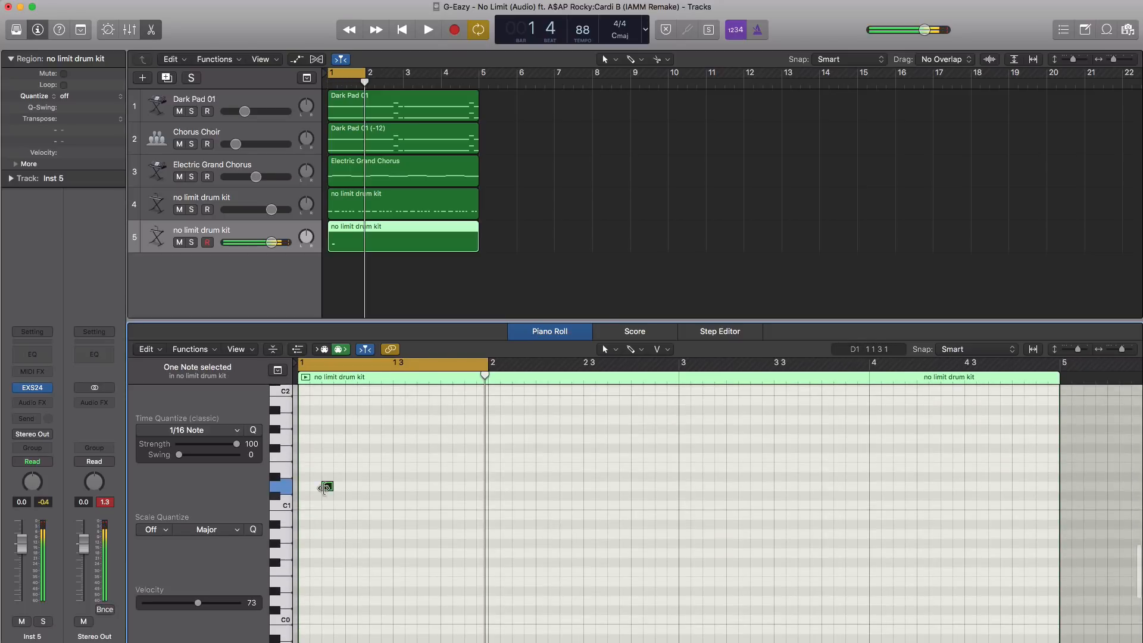
left_click_drag(326, 487, 327, 480)
key("space")
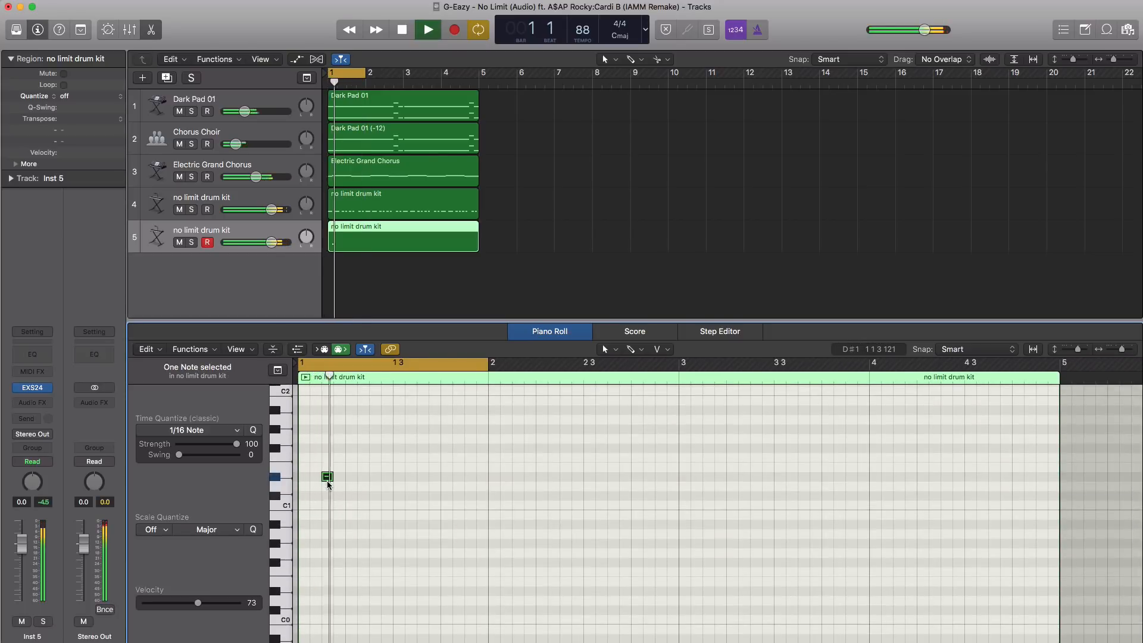
Step: Add a second D#1 sixteenth note and move it to position 1 3 3, checking the placement with playback
key("space")
key("space")
key("space")
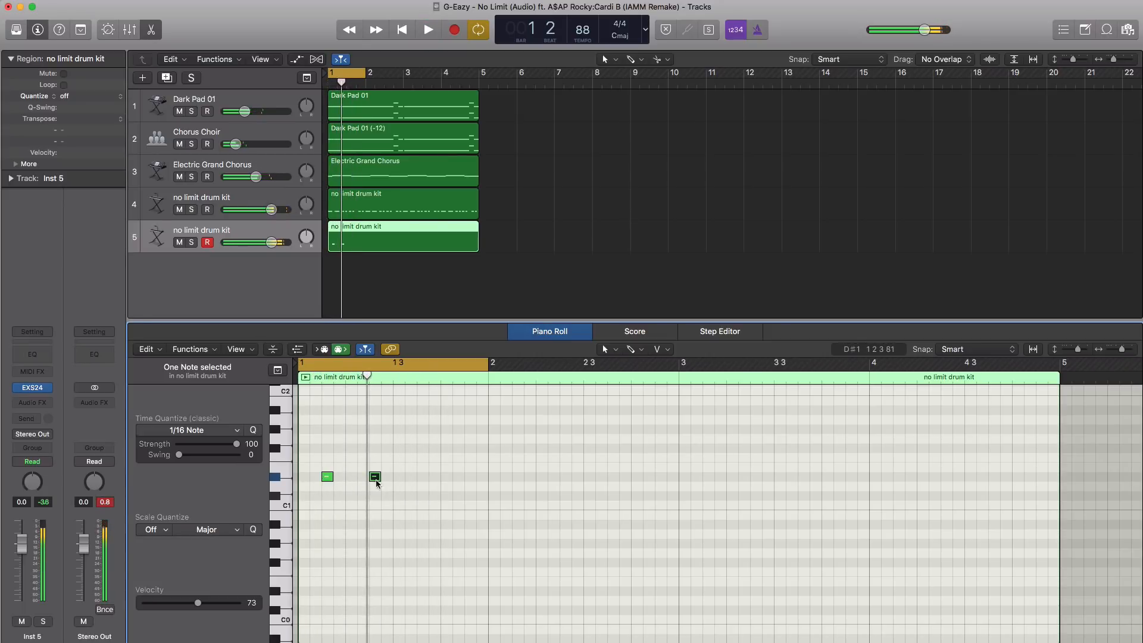
key("space")
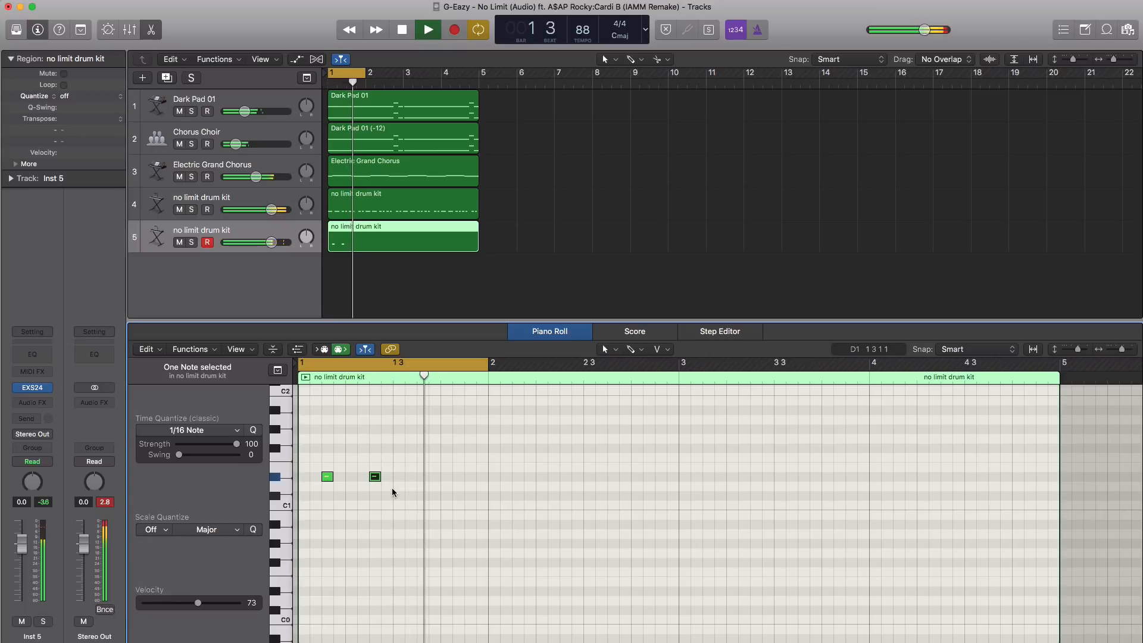
key("space")
left_click_drag(375, 477, 422, 477)
key("space")
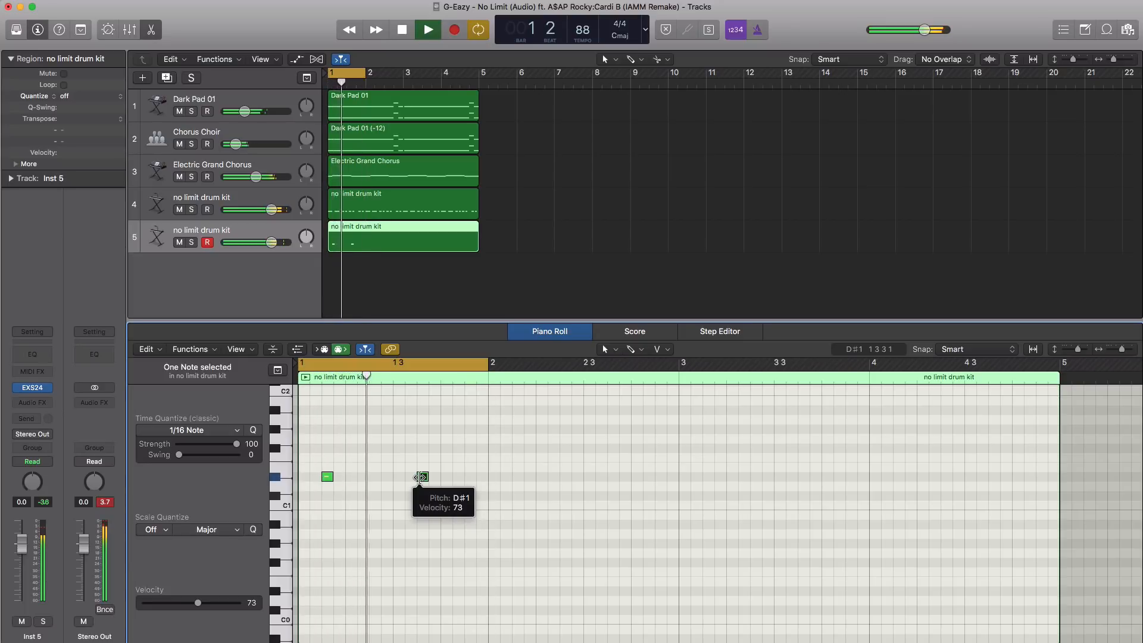
key("space")
Step: Repeat both D#1 notes with 3 copies to fill the four bars and play the result
left_click_drag(447, 488, 318, 465)
key("super+r")
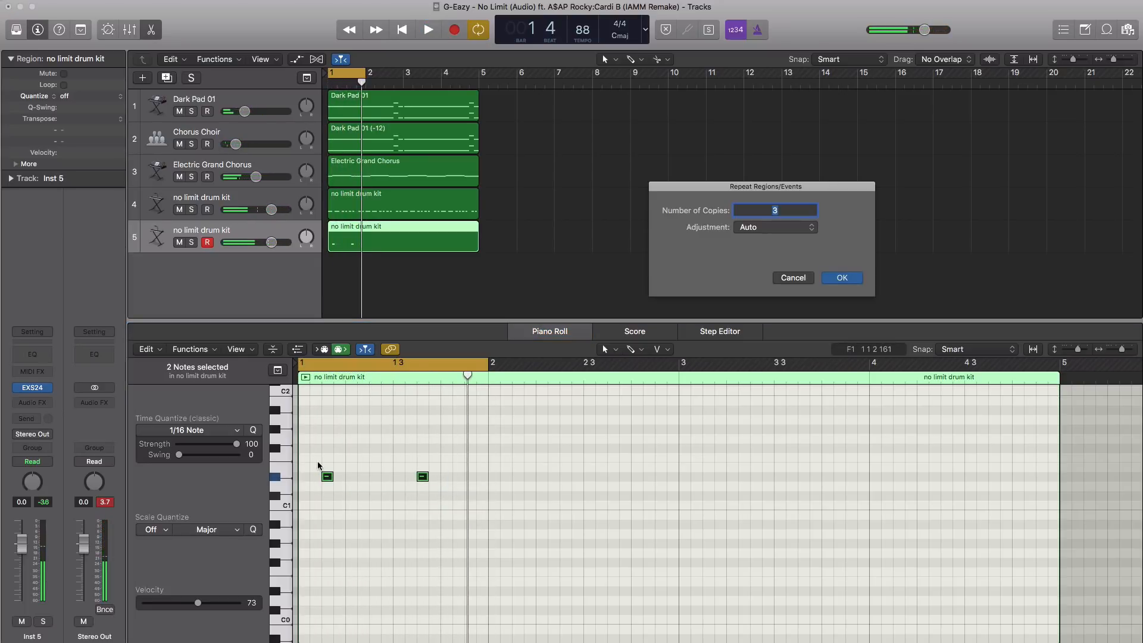
key("Return")
key("space")
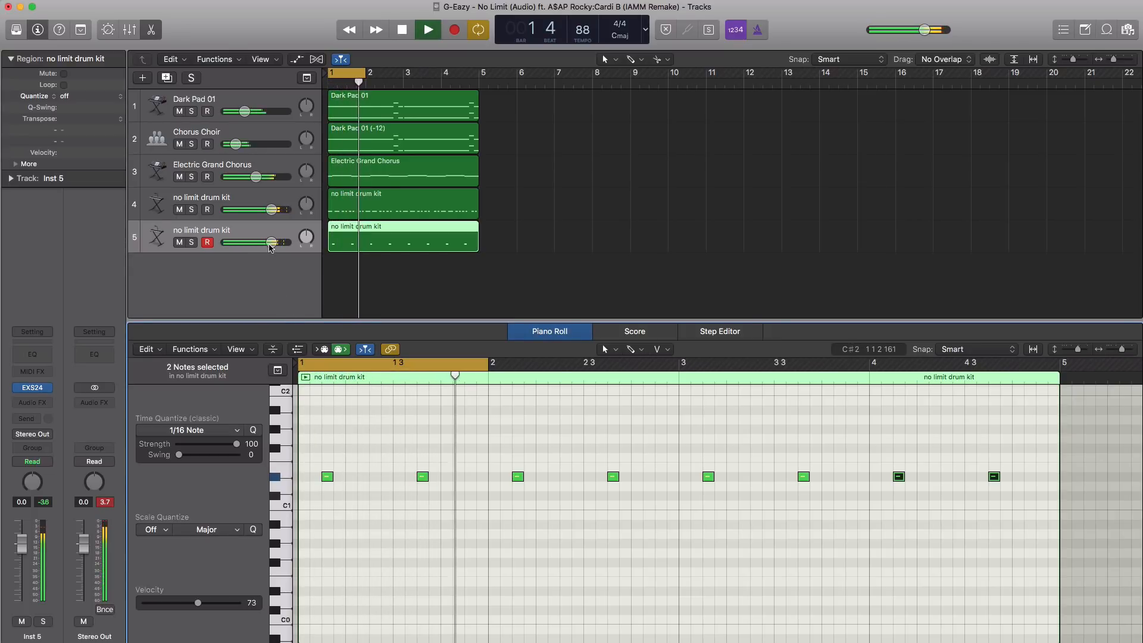
Step: Lower the track 5 drum kit volume to about -10.4 dB and fine-tune the track 4 level during playback
left_click_drag(268, 246, 253, 246)
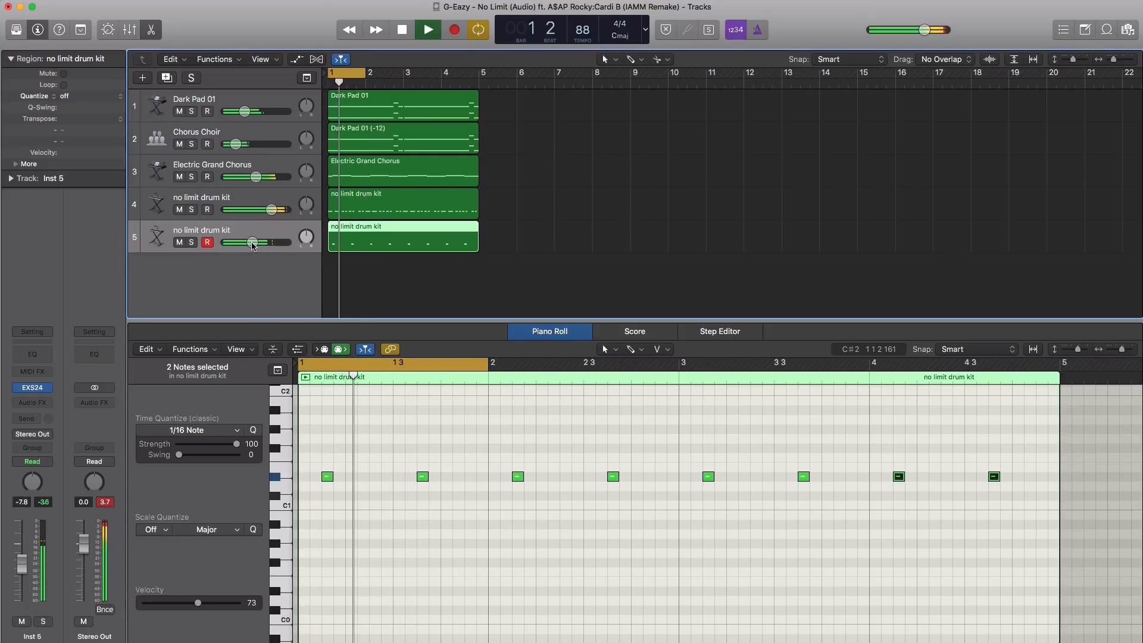
left_click_drag(258, 249, 255, 249)
mouse_move(266, 211)
left_mouse_down()
mouse_move(250, 177)
mouse_move(272, 211)
left_mouse_up()
key("space")
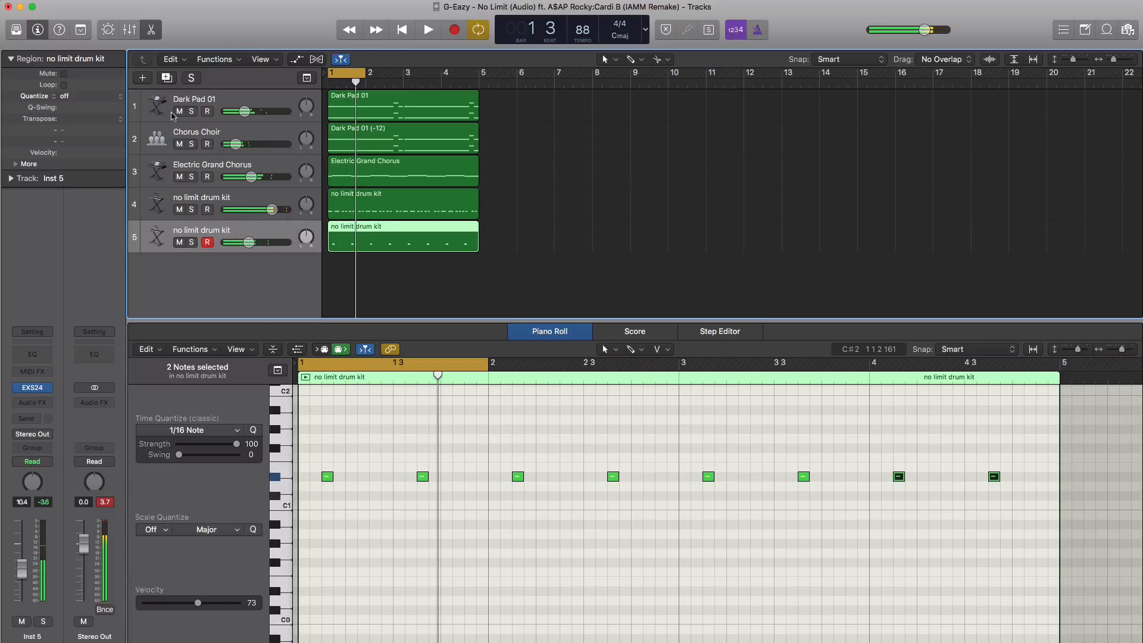
Step: Duplicate the track 5 drum kit and create an empty region on the duplicate, spanning bars 1 to 4
left_click(167, 81)
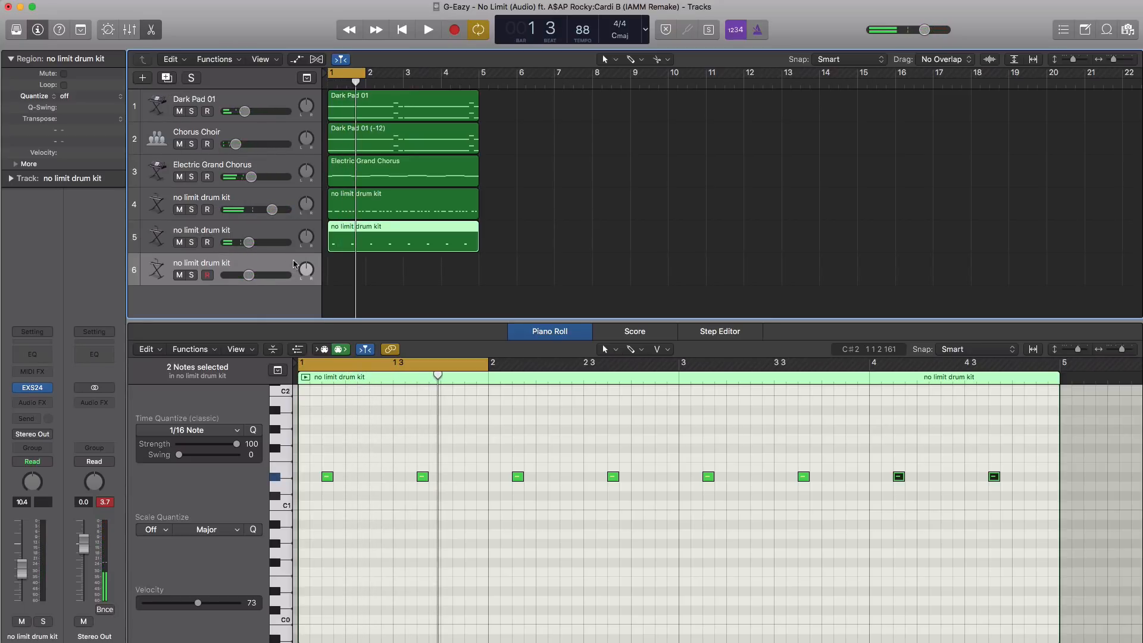
left_click(334, 275, "super")
left_click_drag(363, 280, 479, 280)
Step: Add C#1 sixteenth notes on beats 2 and 4 of bar 1 and set the track 6 volume to 0.6 dB during playback
scroll(368, 531, "down", 10)
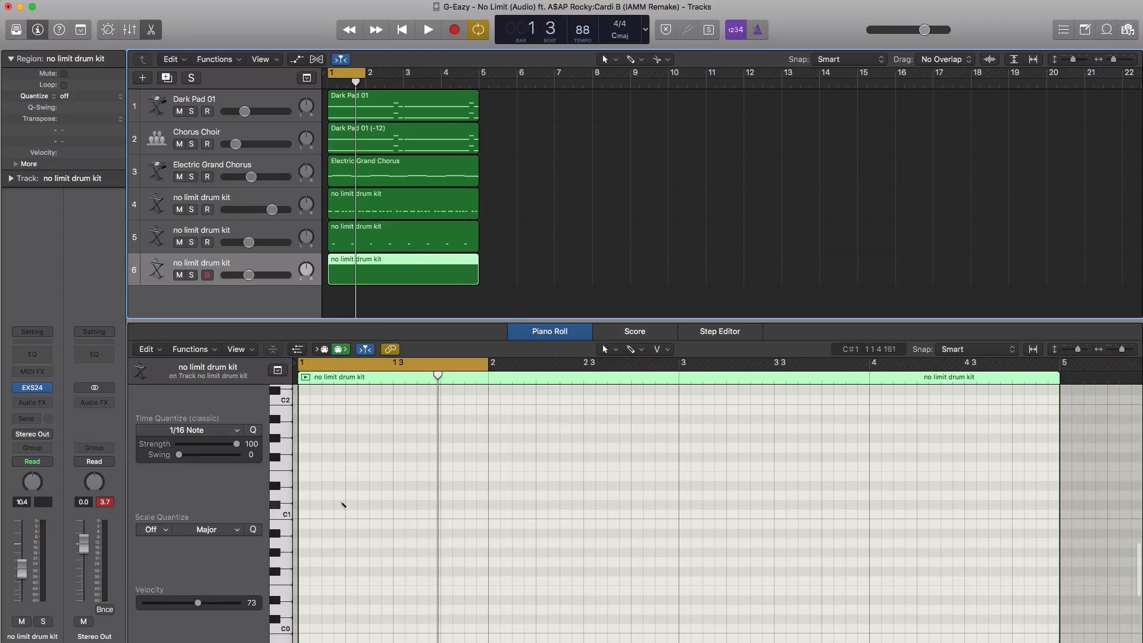
left_click(351, 505)
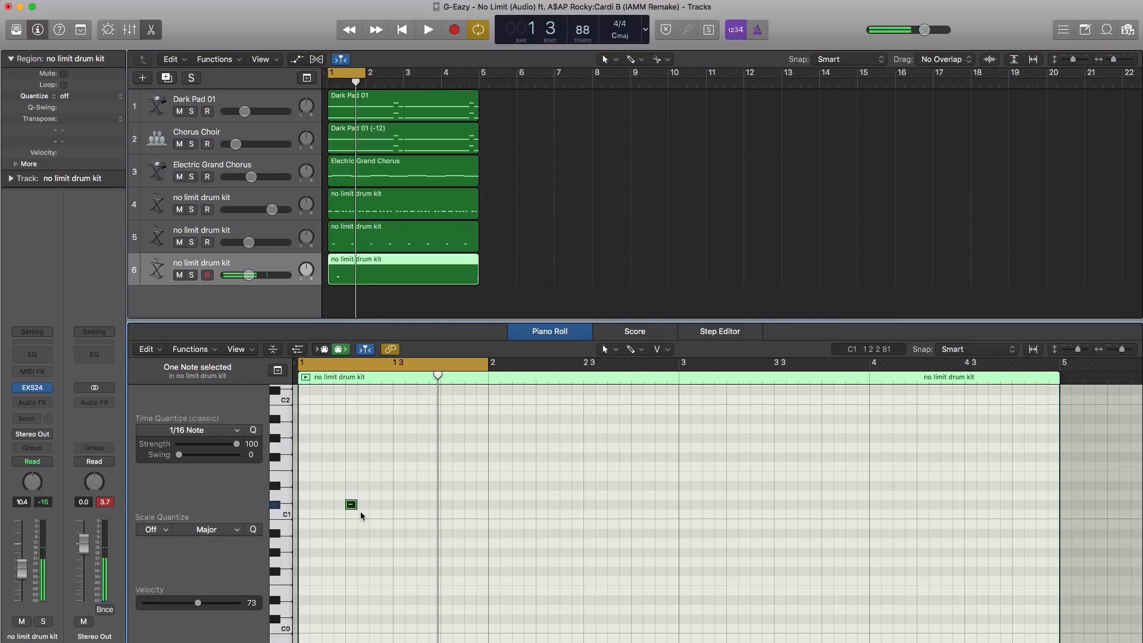
key("space")
key("space")
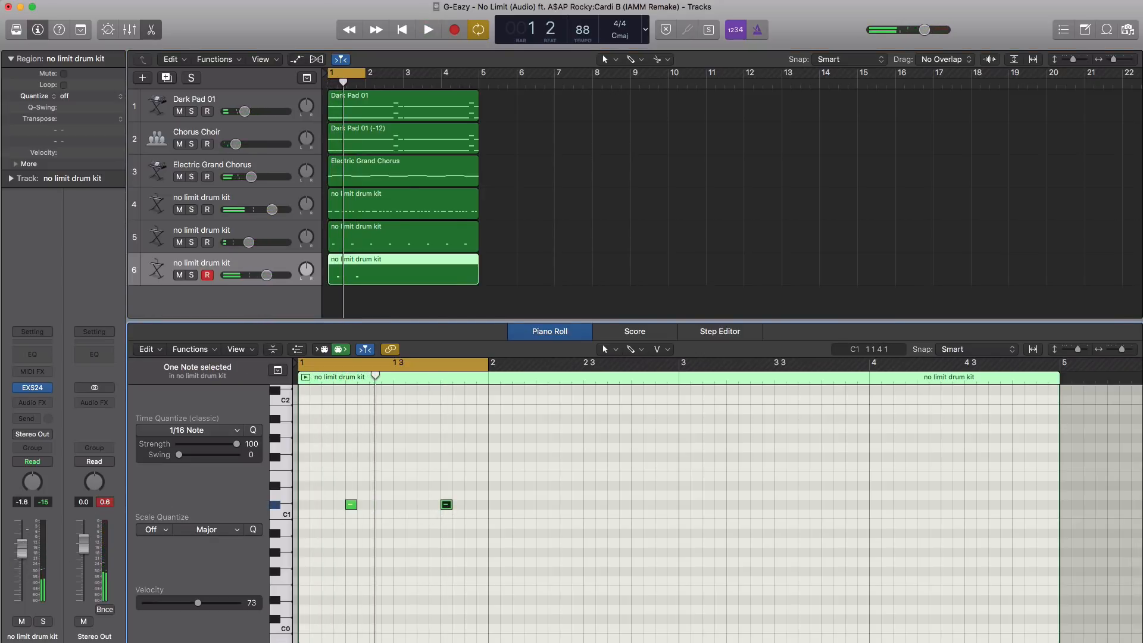
key("space")
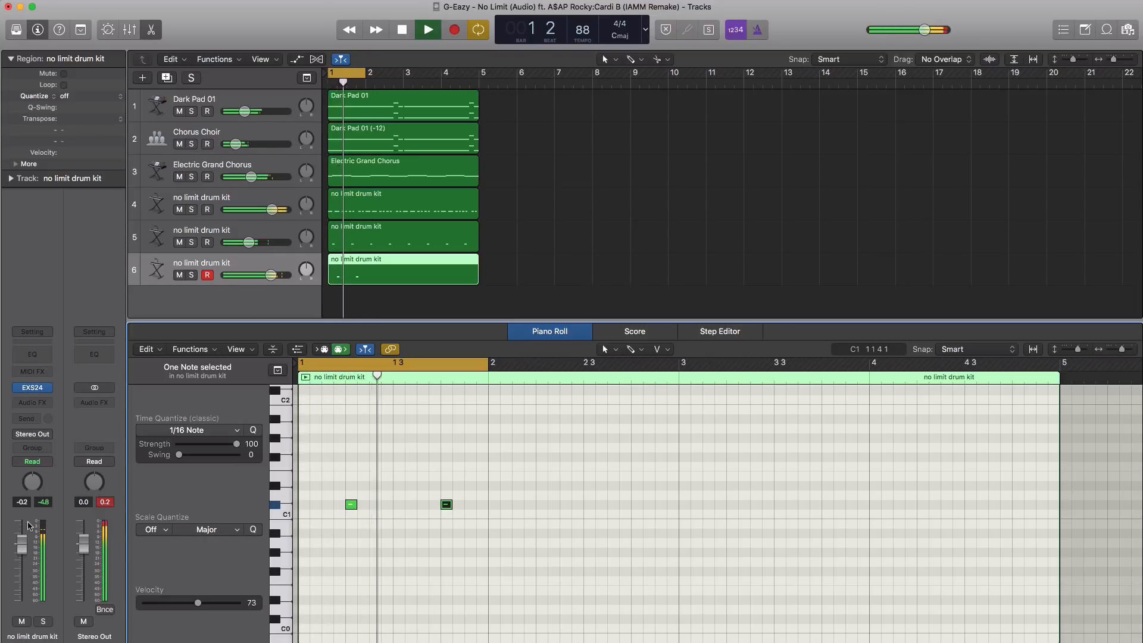
left_click_drag(271, 275, 273, 275)
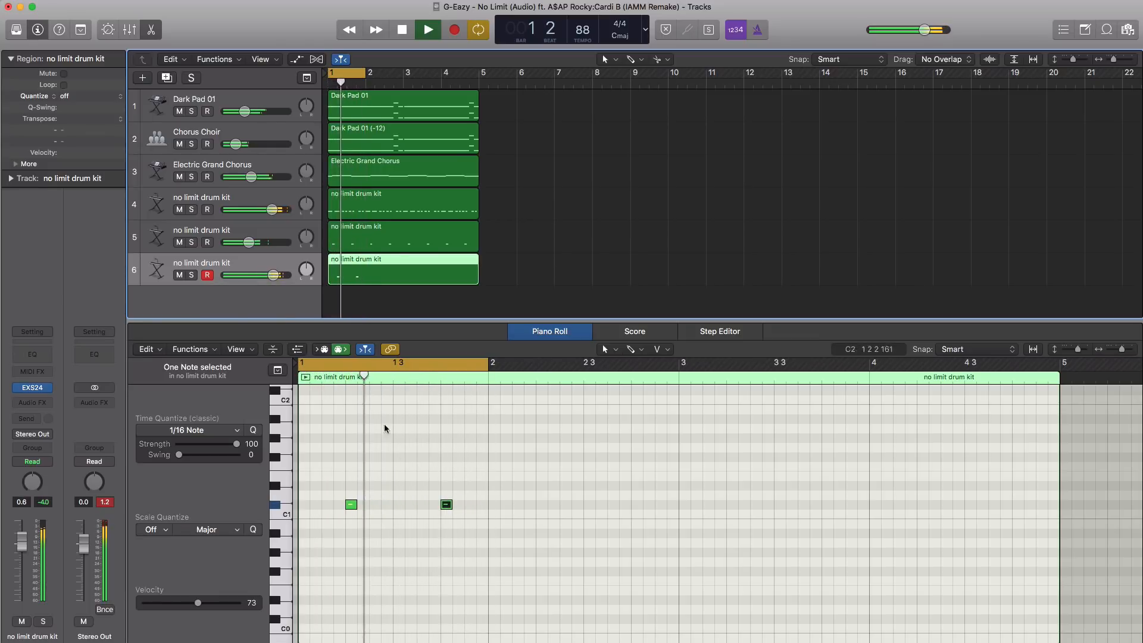
key("space")
Step: Repeat both C#1 notes on track 6 with 3 copies to fill the four bars
left_click_drag(482, 527, 411, 493)
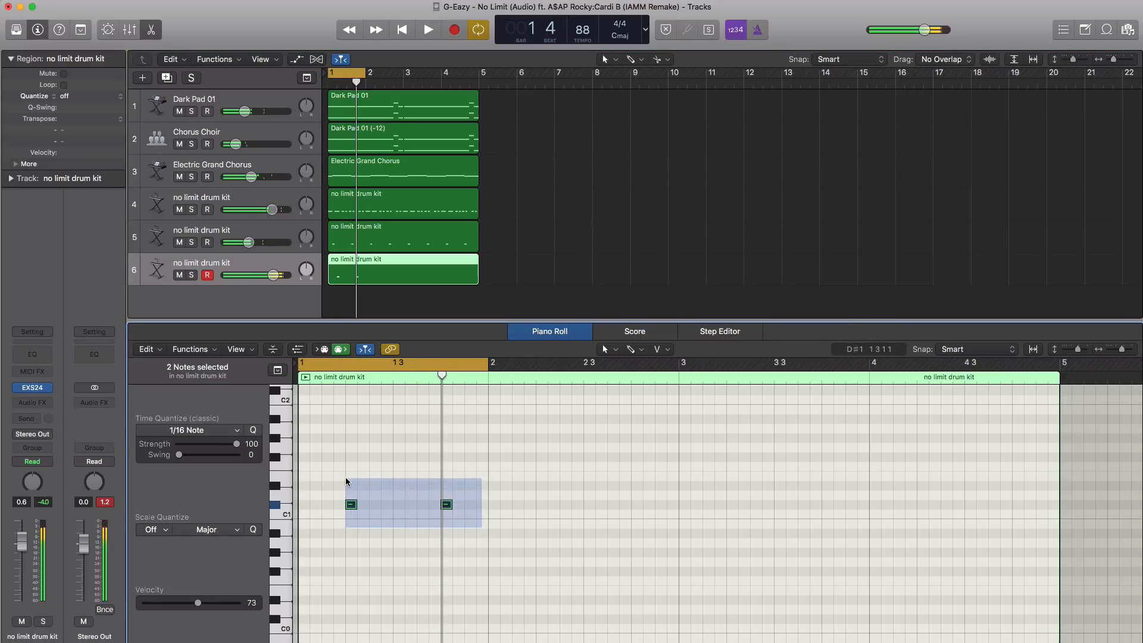
left_click_drag(345, 479, 346, 479)
key("super+r")
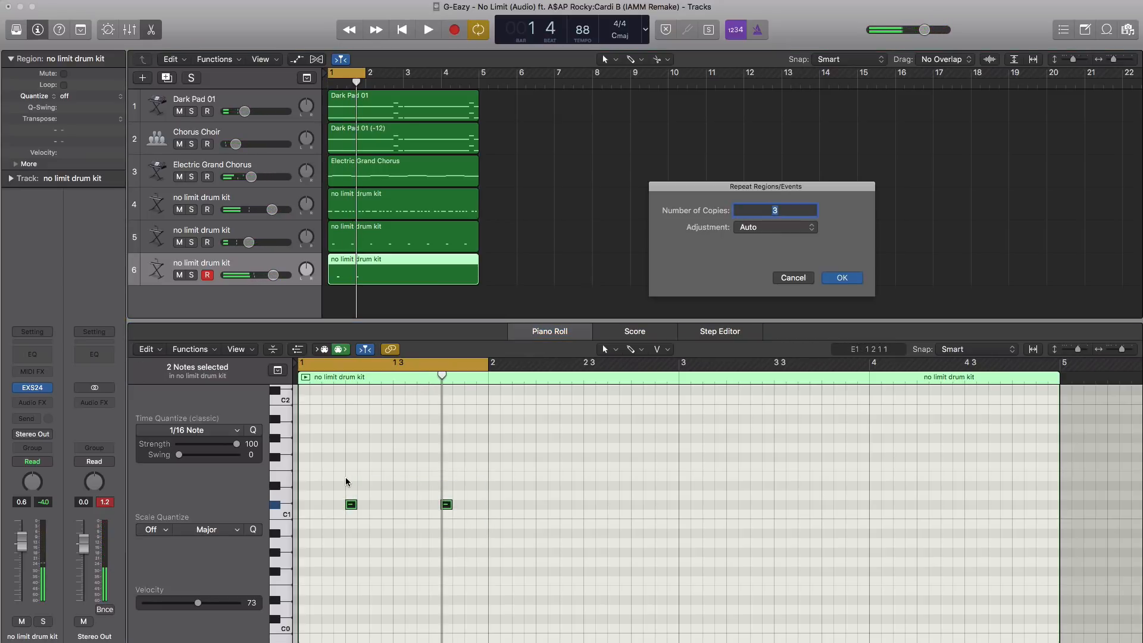
key("Return")
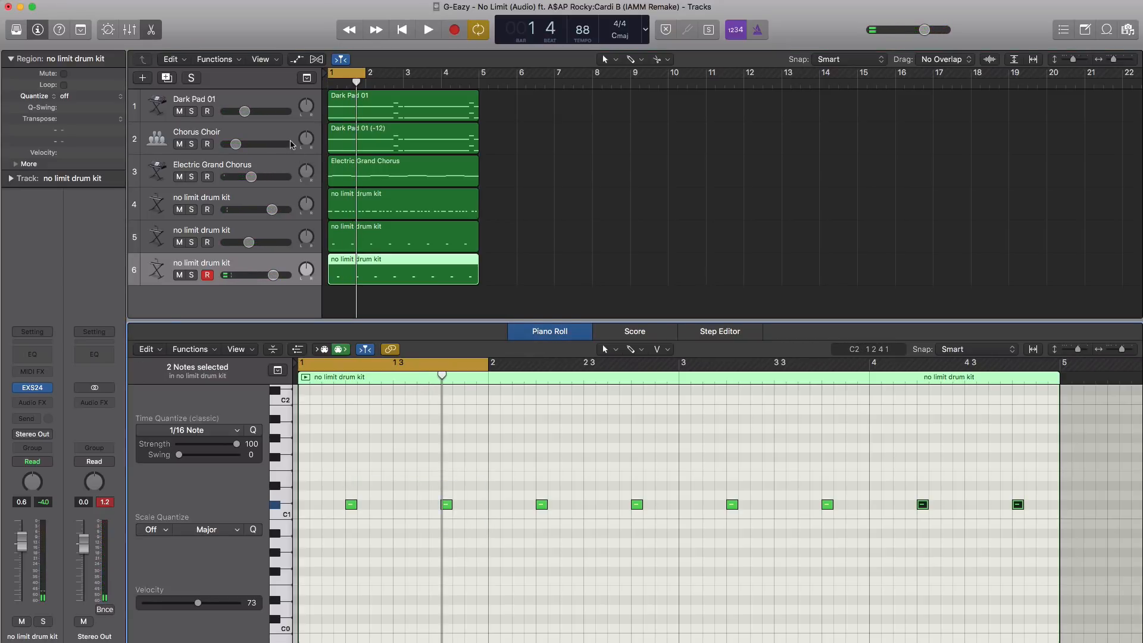
Step: Duplicate the track 6 drum kit and create an empty four-bar region starting at bar 1 on the duplicate
left_click(167, 78)
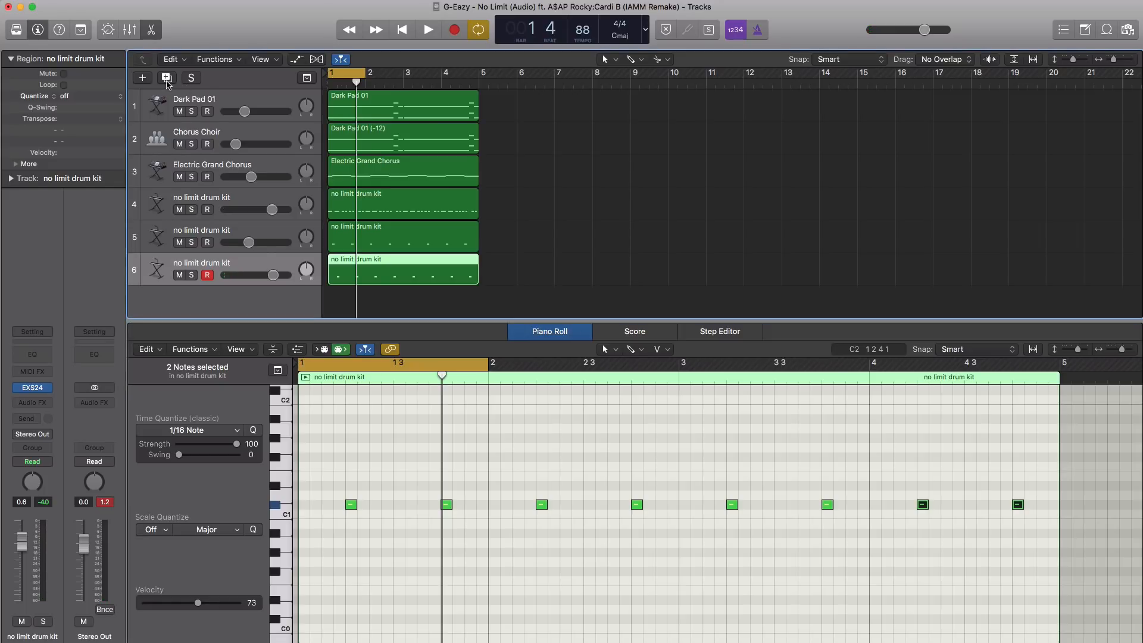
left_click(341, 293)
left_click_drag(365, 293, 479, 294)
Step: Add D1 sixteenth notes on beats 2 and 4 of bar 1 and lower the track 7 volume to -7.4 dB during playback
scroll(378, 473, "down", 3)
scroll(377, 478, "down", 3)
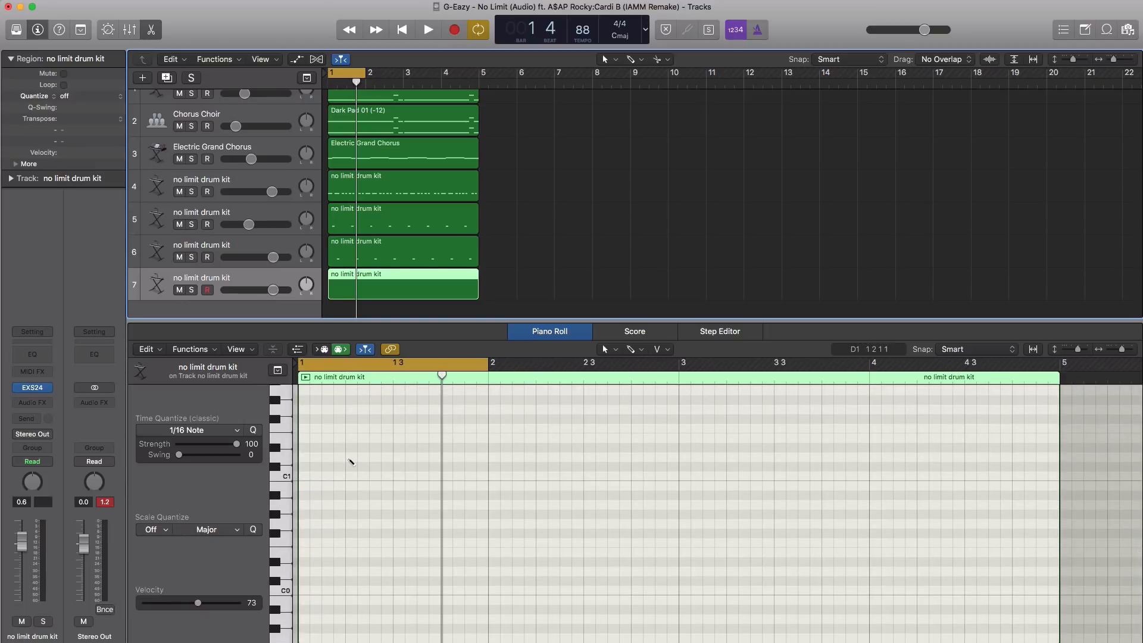
left_click(351, 459)
key("space")
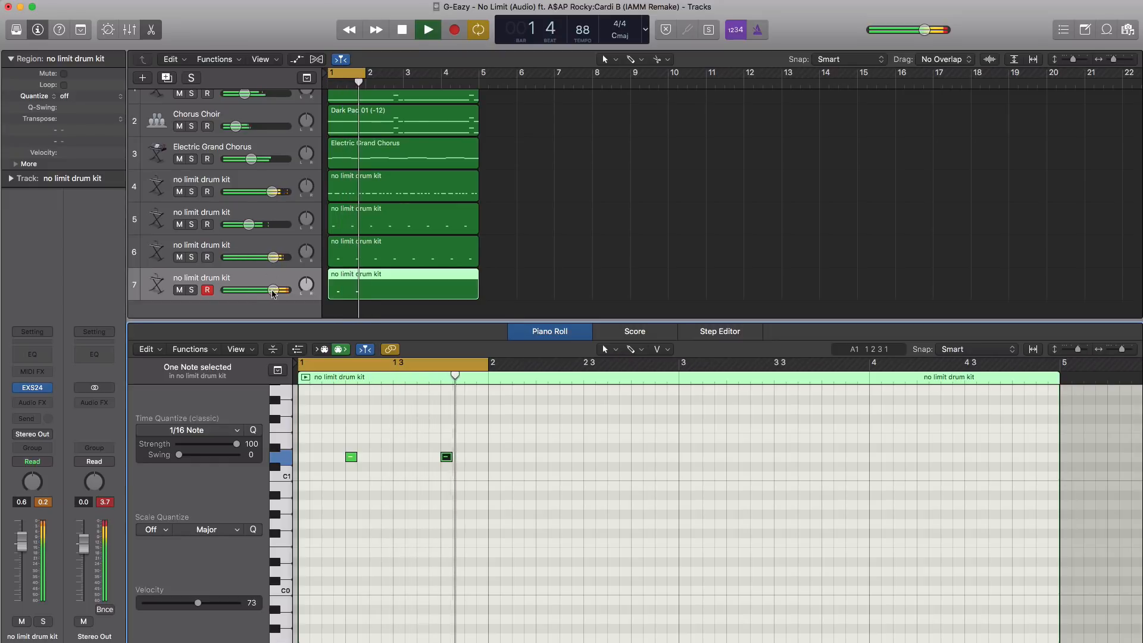
mouse_move(272, 293)
left_mouse_down()
mouse_move(236, 296)
mouse_move(254, 296)
left_mouse_up()
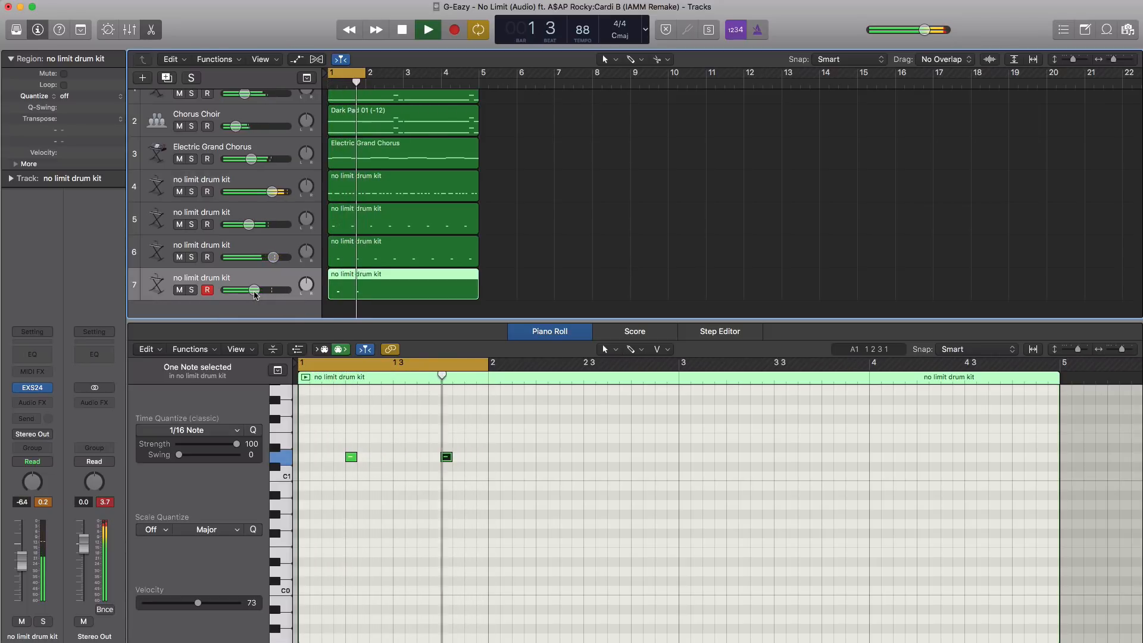
left_click_drag(255, 296, 252, 295)
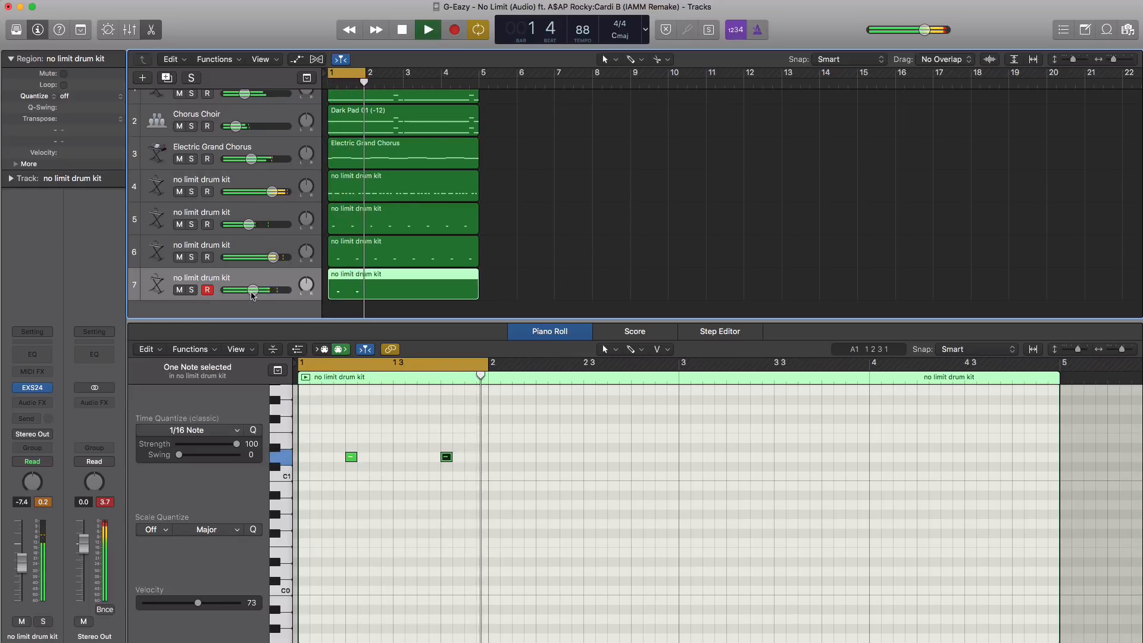
Step: Repeat both D1 notes on track 7 with 3 copies to fill the four bars
left_click_drag(505, 523, 331, 427)
key("super+r")
key("Return")
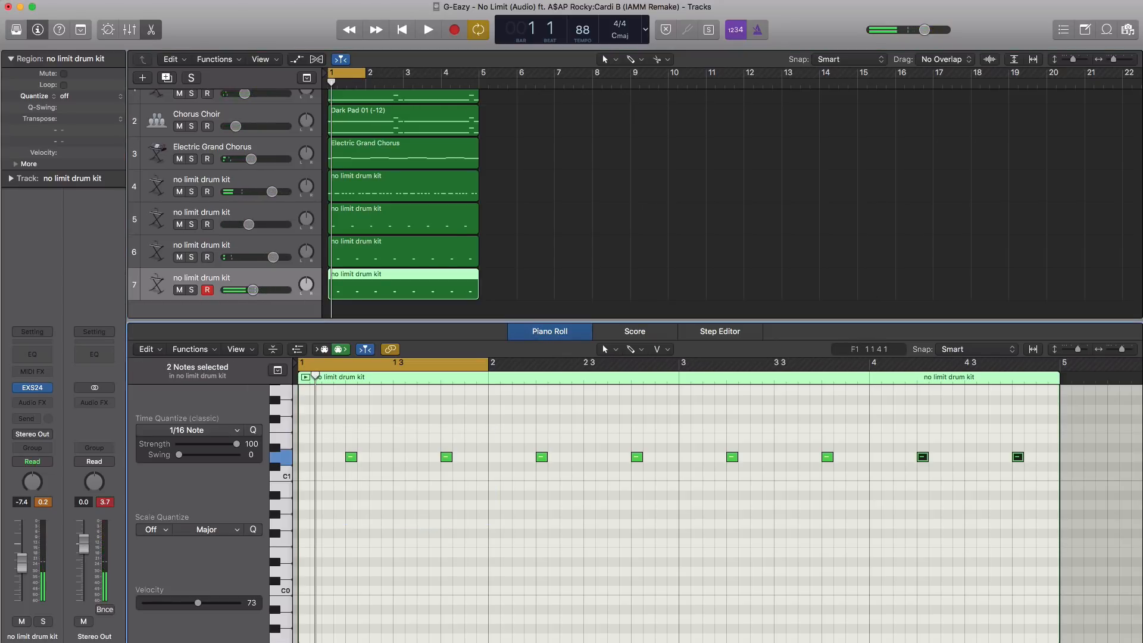
Step: Duplicate the track 7 drum kit and create an empty region on track 8, spanning bars 1 to 4
left_click(166, 78)
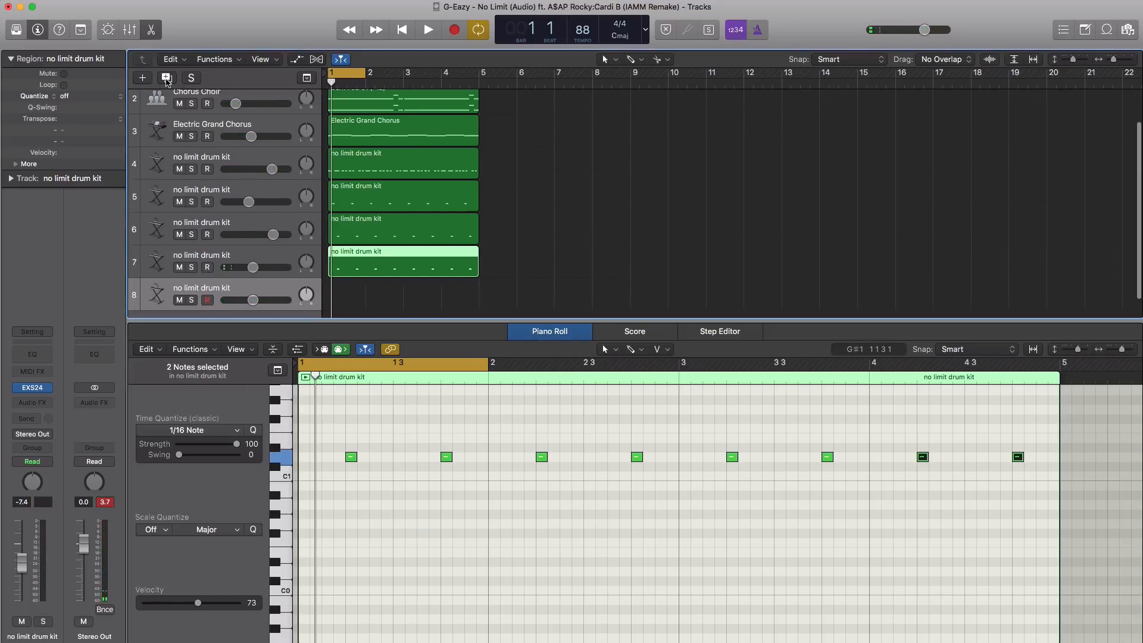
left_click(340, 287)
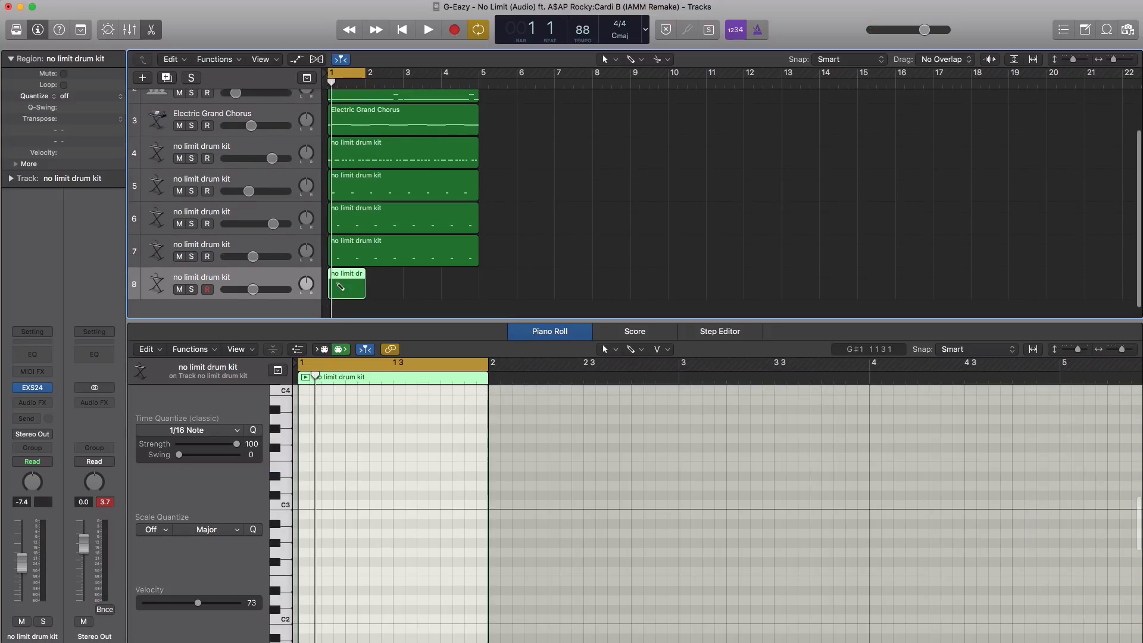
left_click_drag(362, 291, 472, 291)
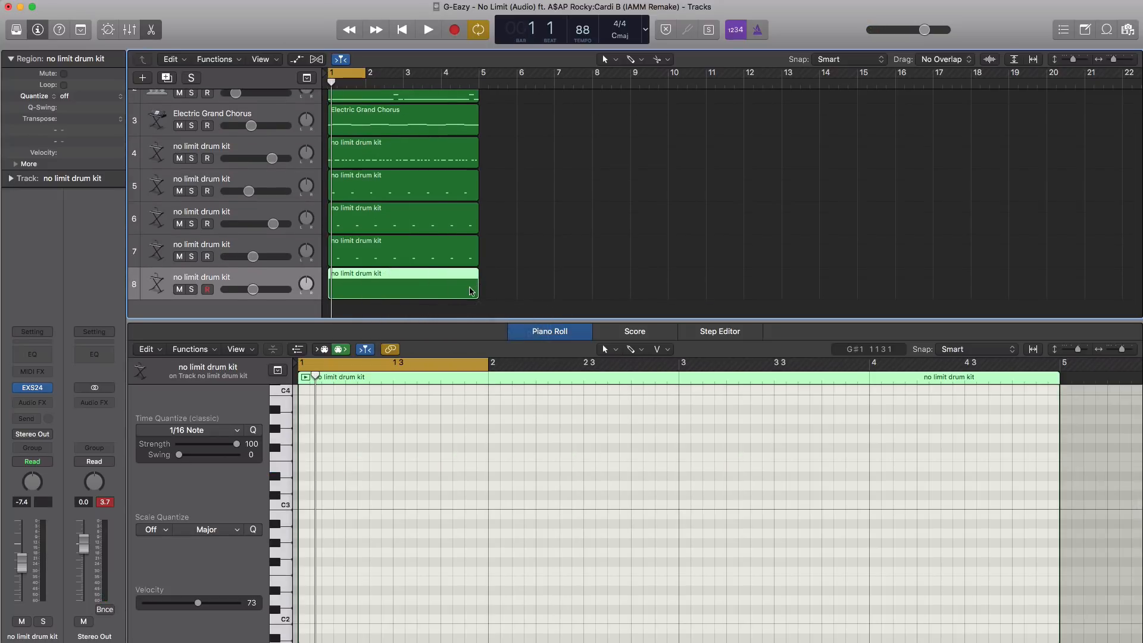
Step: Add G1 eighth notes on beats 1 and 3 of bar 1 on track 8, checking them with playback
scroll(315, 485, "down", 2)
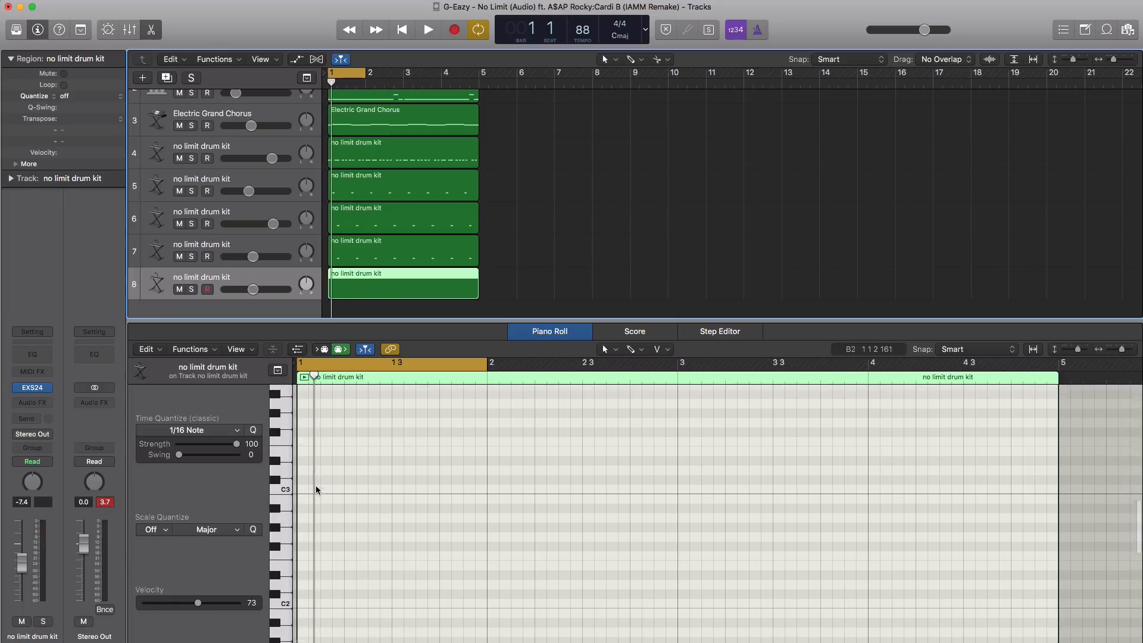
scroll(316, 487, "down", 5)
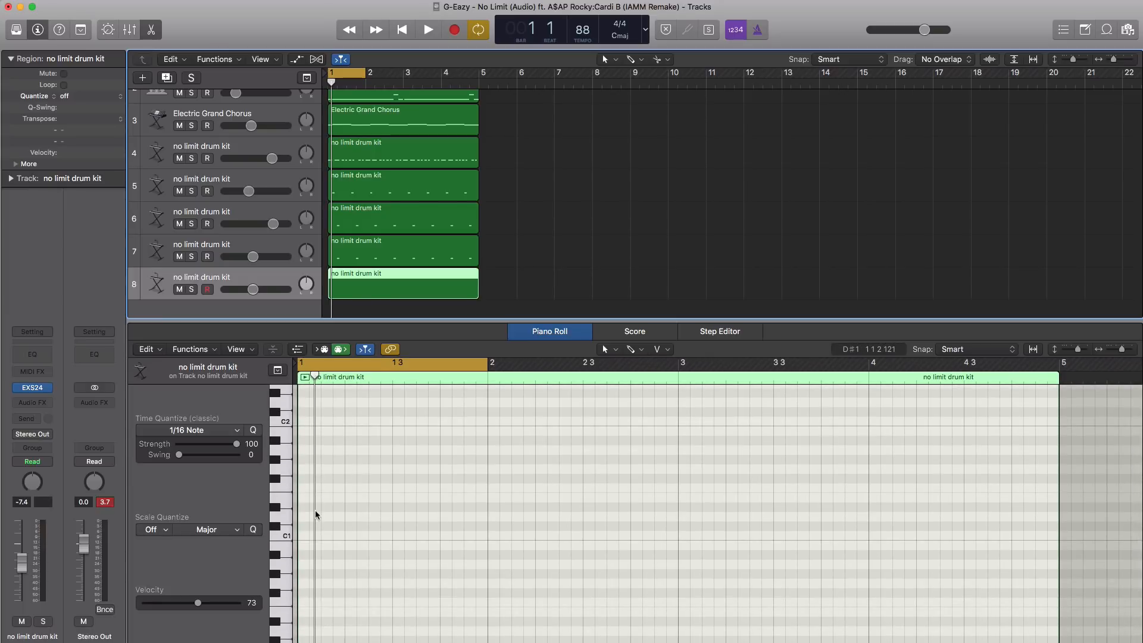
scroll(312, 502, "down", 1)
left_click_drag(304, 485, 317, 466)
key("space")
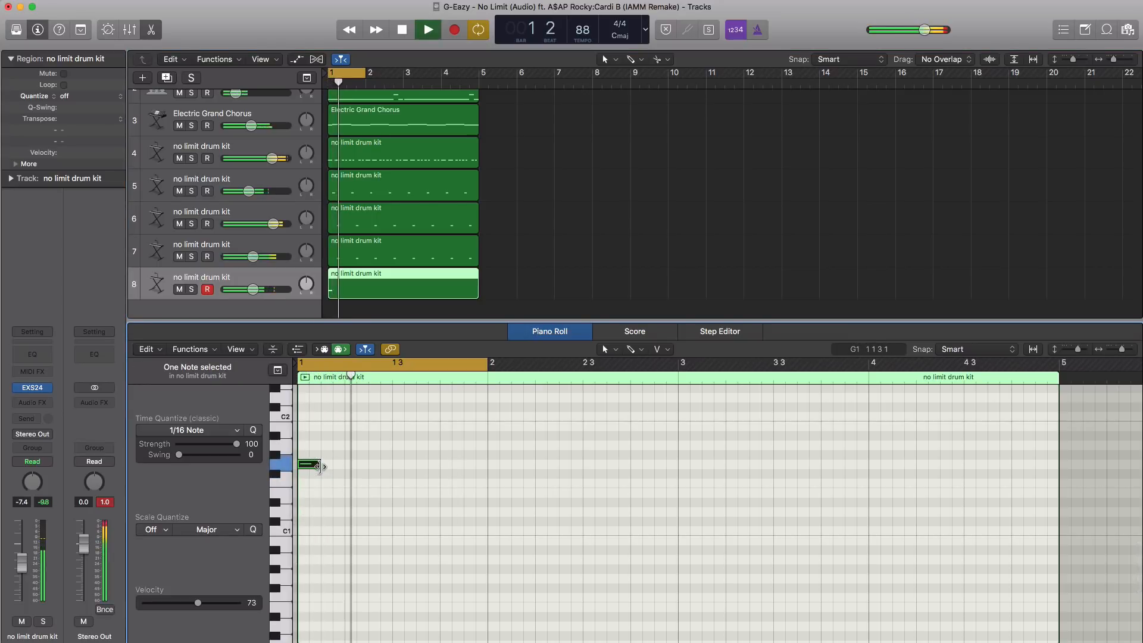
key("space")
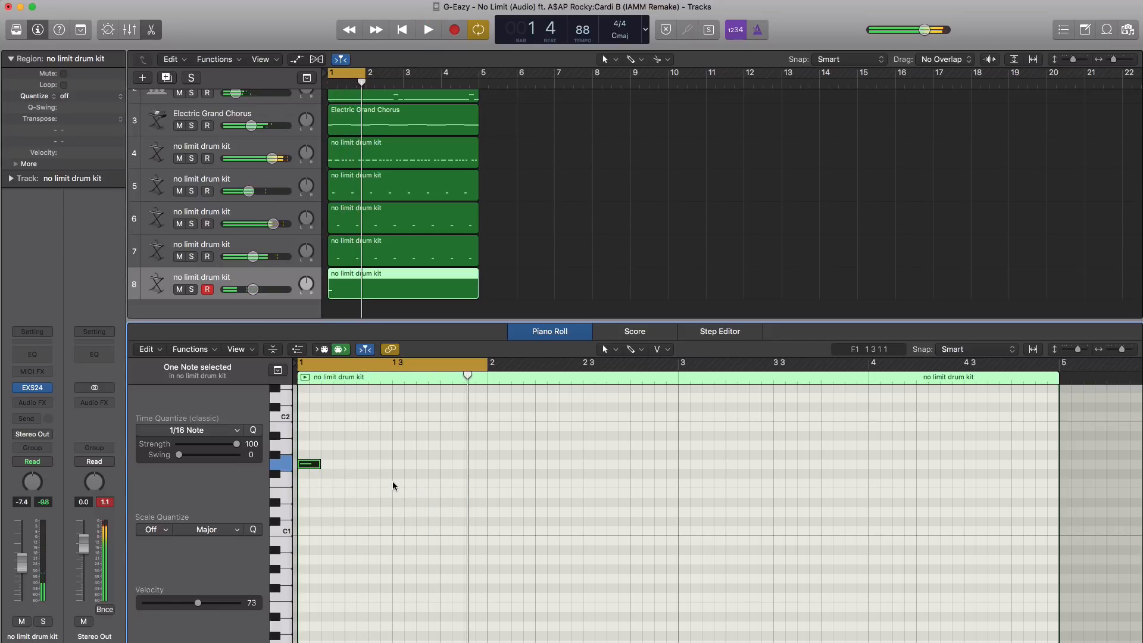
key("space")
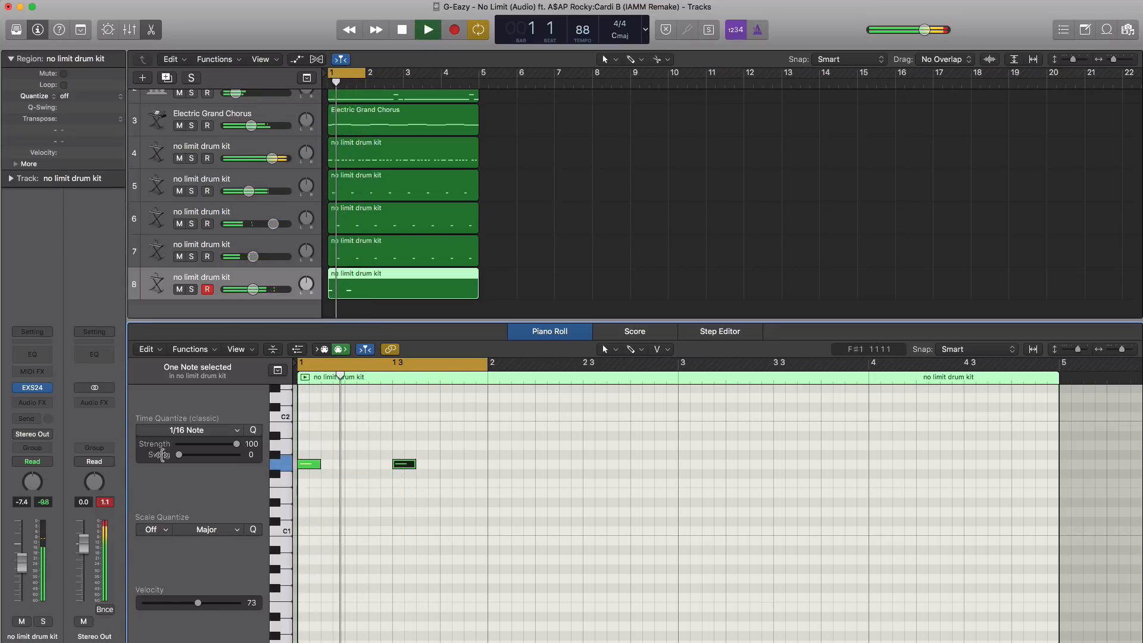
Step: Set the track 8 drum kit volume to -1.6 dB while the loop plays
left_click_drag(250, 298, 274, 290)
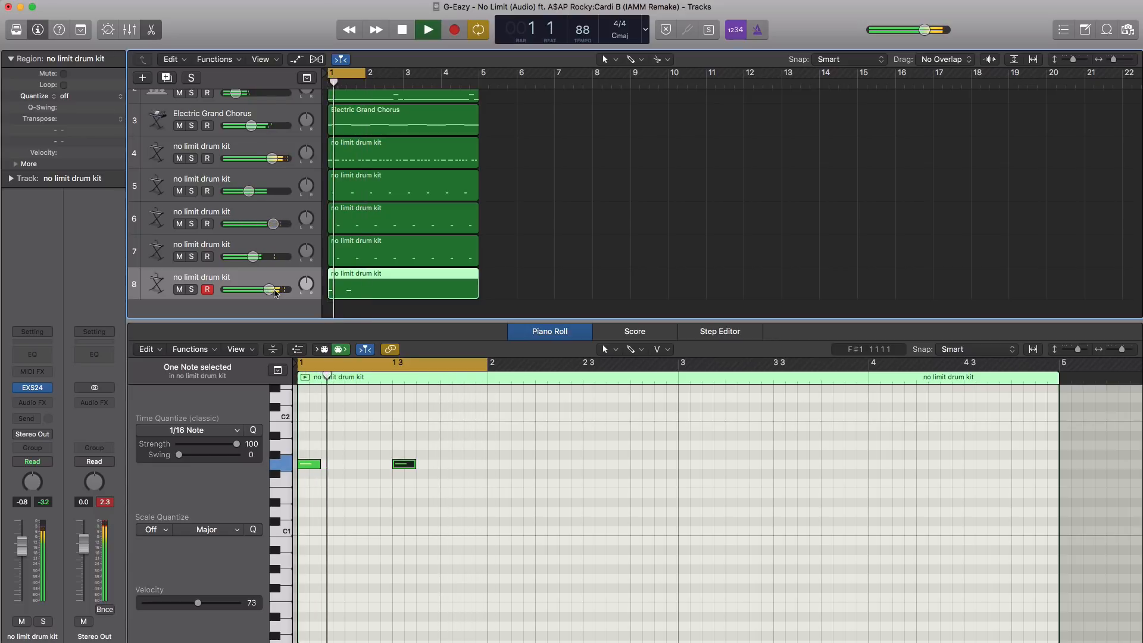
left_click_drag(275, 292, 267, 295)
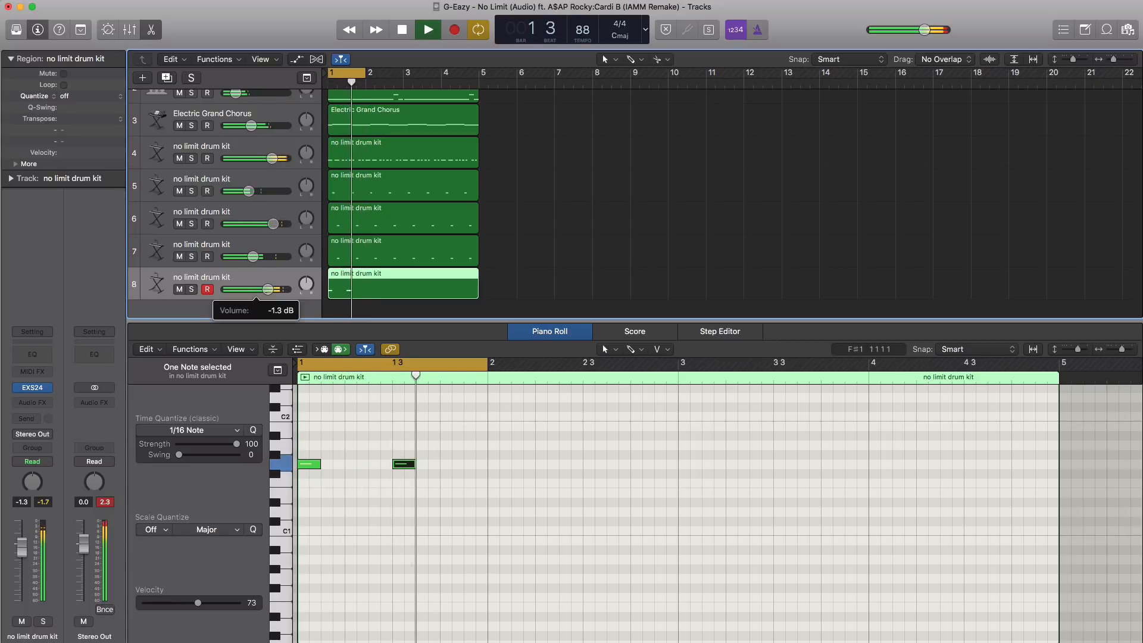
left_click_drag(269, 291, 268, 294)
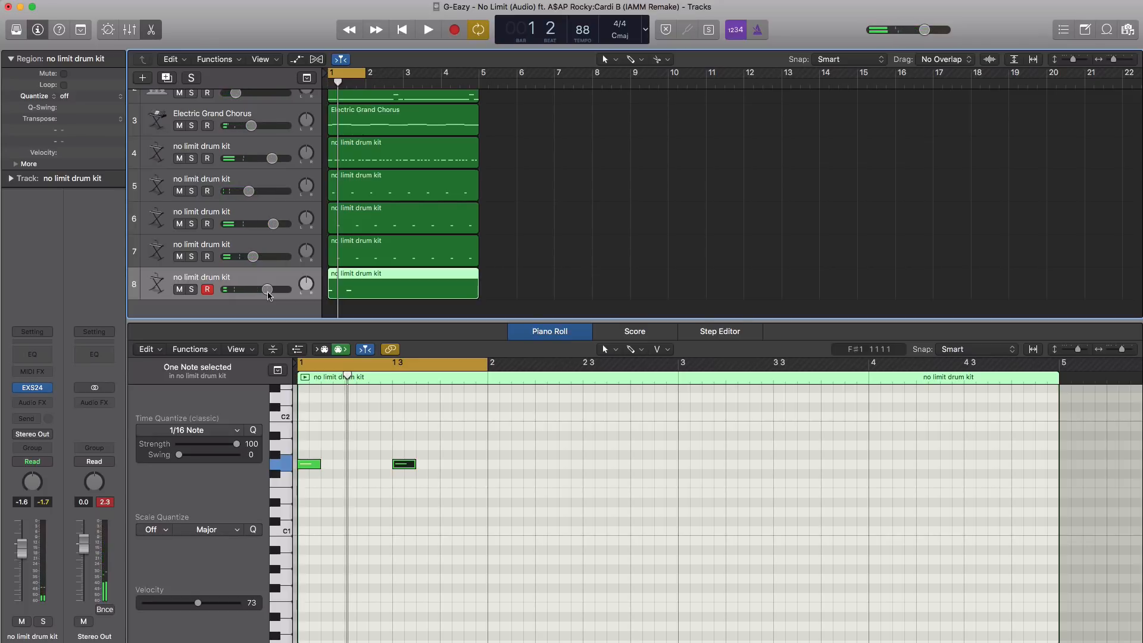
Step: Repeat both G1 notes on track 8 with 3 copies to fill the four bars and play the result
left_click_drag(446, 493, 302, 433)
key("super+r")
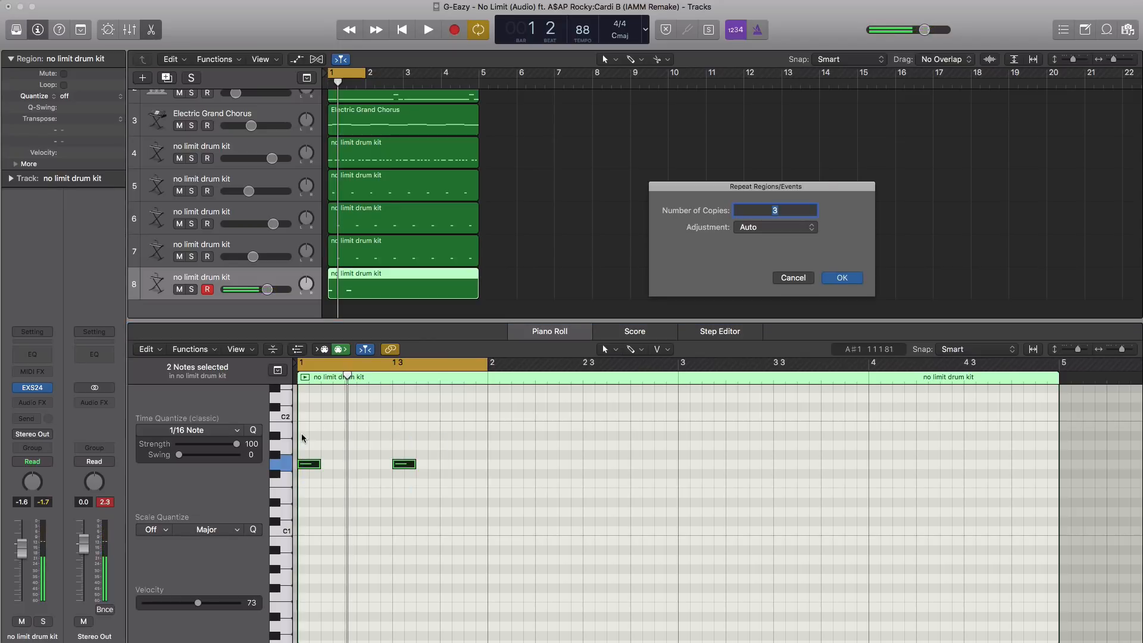
key("Return")
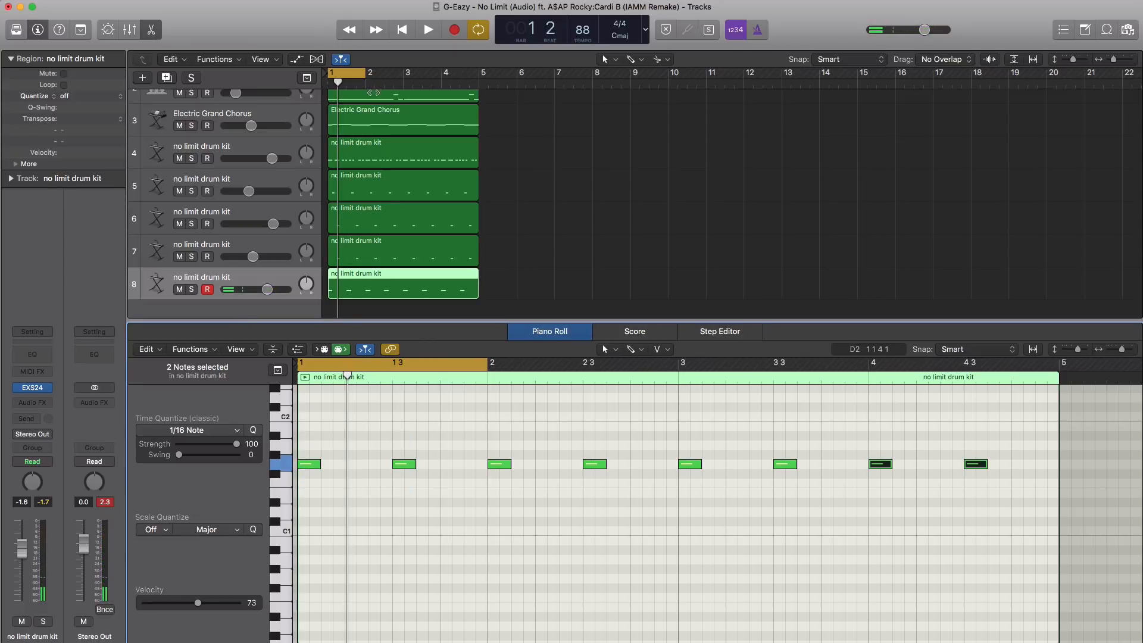
key("space")
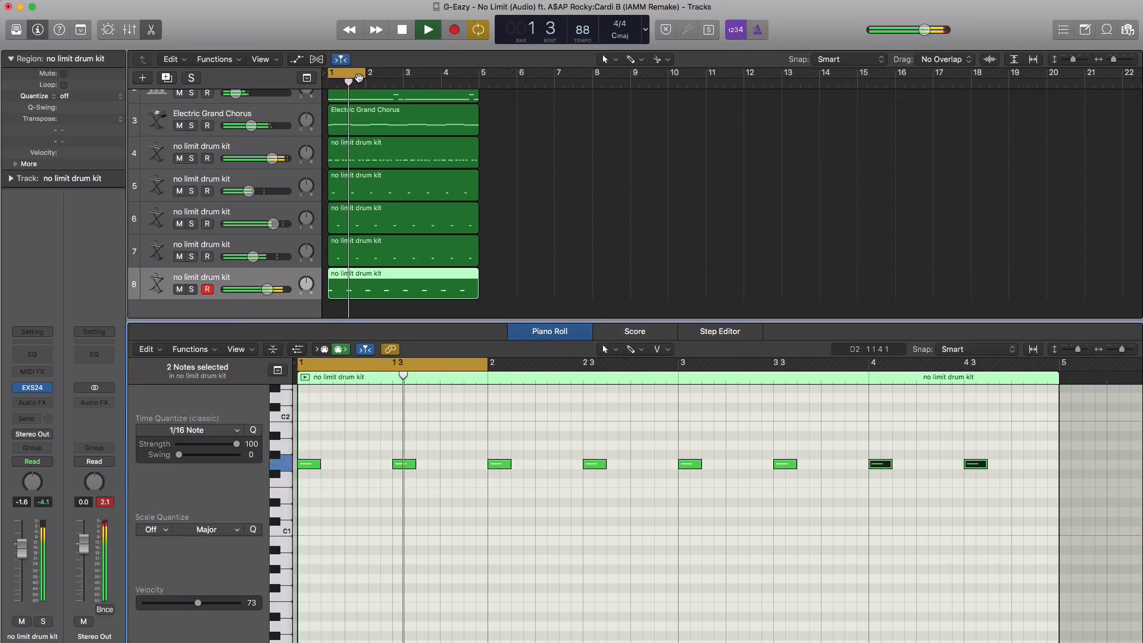
key("space")
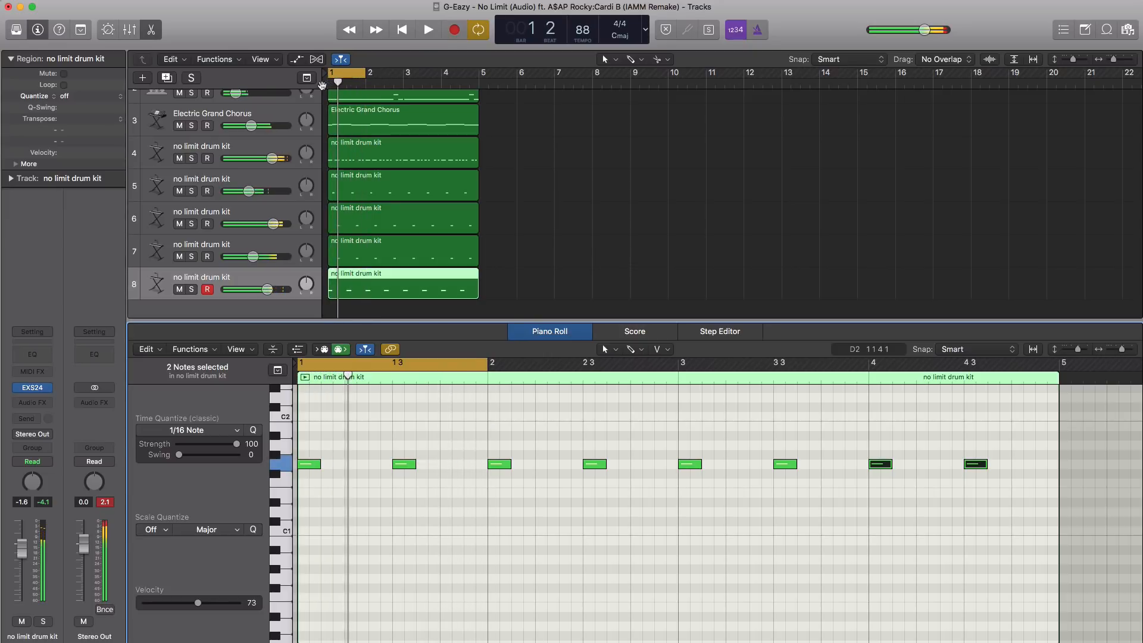
Step: Extend the cycle range to bars 1 to 4 and create an empty region of that length on a duplicate of the track 8 drum kit
left_click(168, 78)
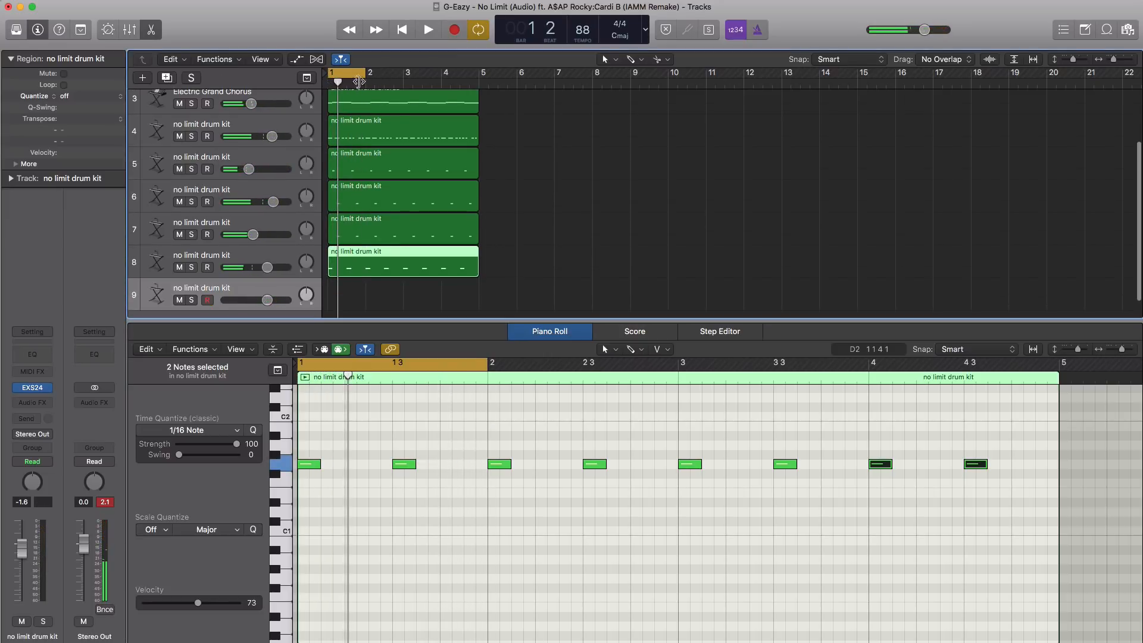
left_click_drag(344, 79, 478, 88)
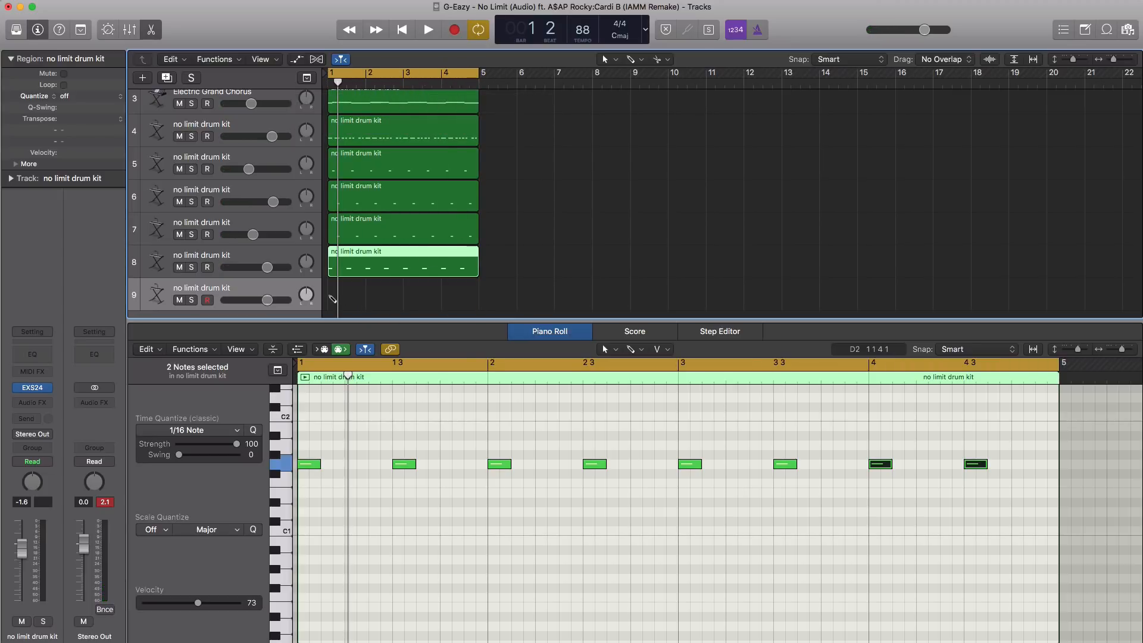
left_click(332, 299)
left_click_drag(364, 305, 481, 309)
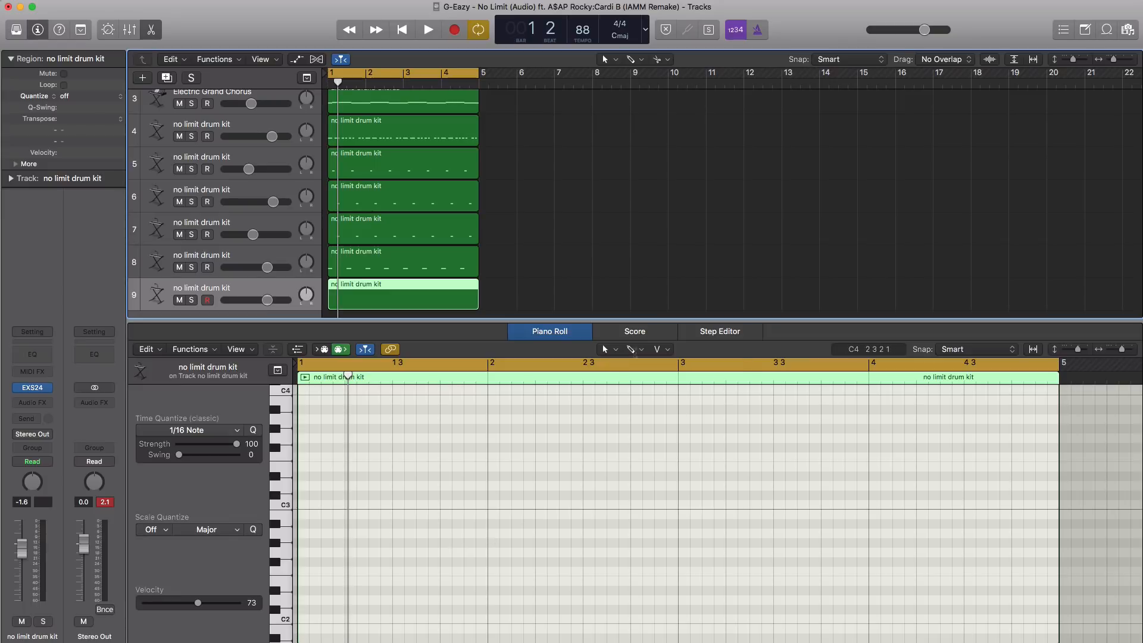
Step: Paint a row of short repeated notes across the empty four-bar region on track 9 with the Brush tool
left_click(632, 349)
left_click(671, 551)
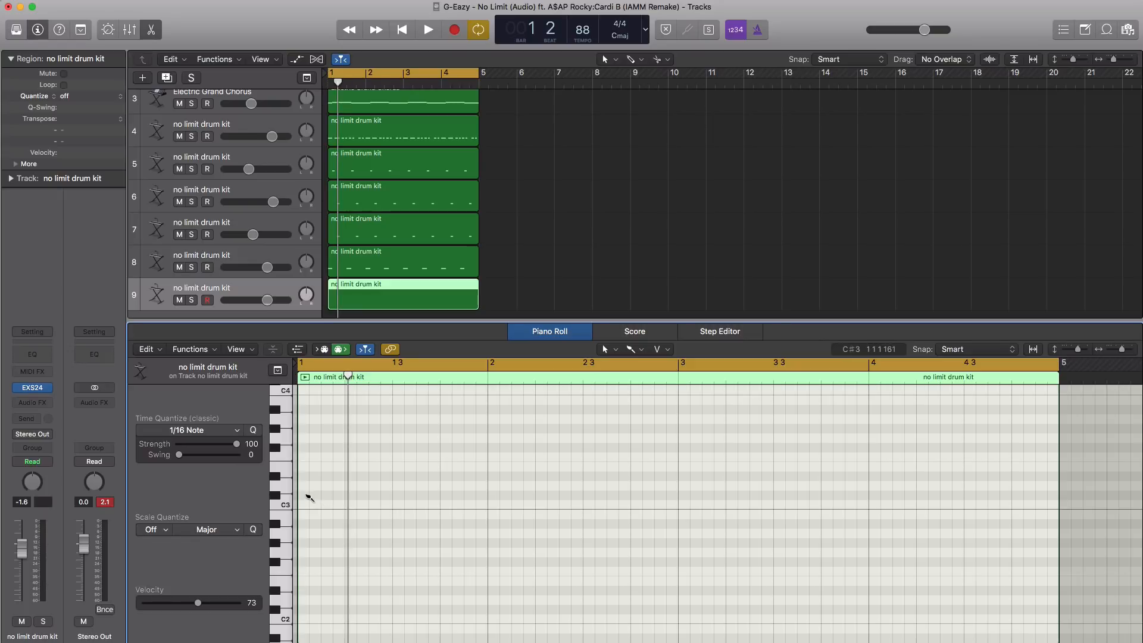
left_click_drag(309, 497, 324, 497)
scroll(329, 508, "down", 8)
left_click_drag(303, 512, 348, 515)
left_click_drag(575, 512, 672, 512)
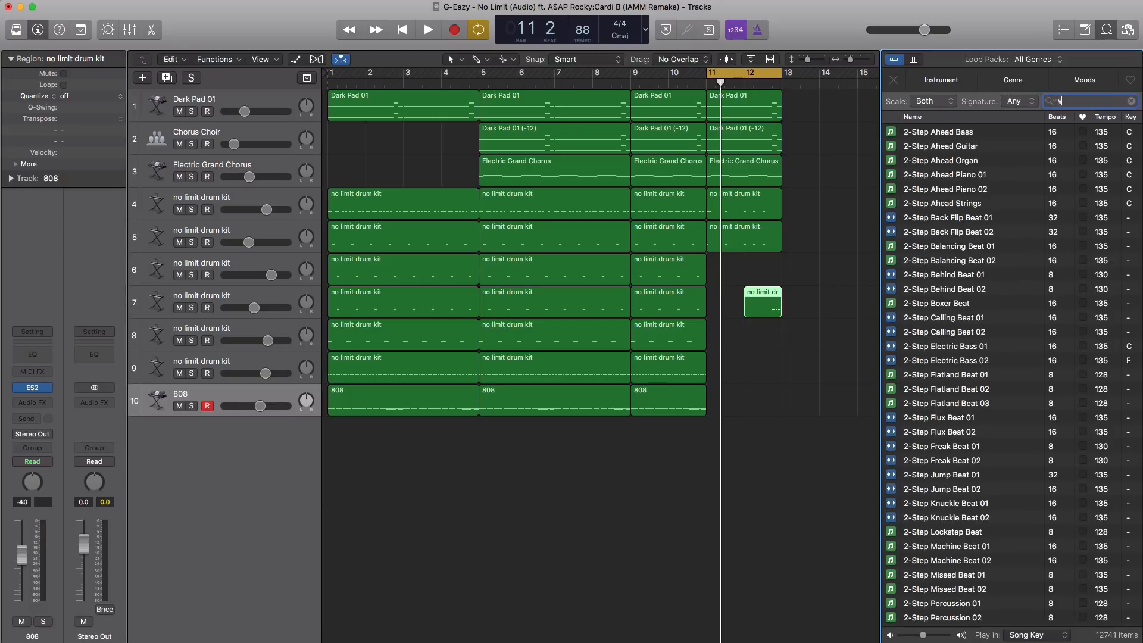
Step: Search the Apple Loops for "vinyl" and preview the Vinyl Scratch loops down to Vinyl Scratch 09
type("yl")
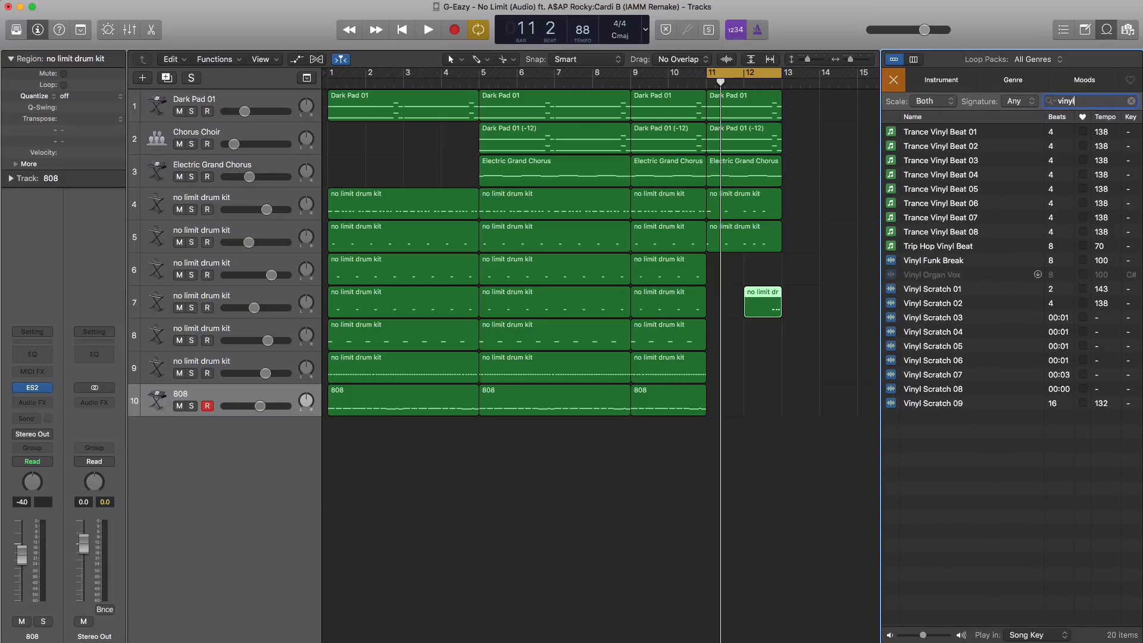
left_click(936, 291)
left_click(935, 304)
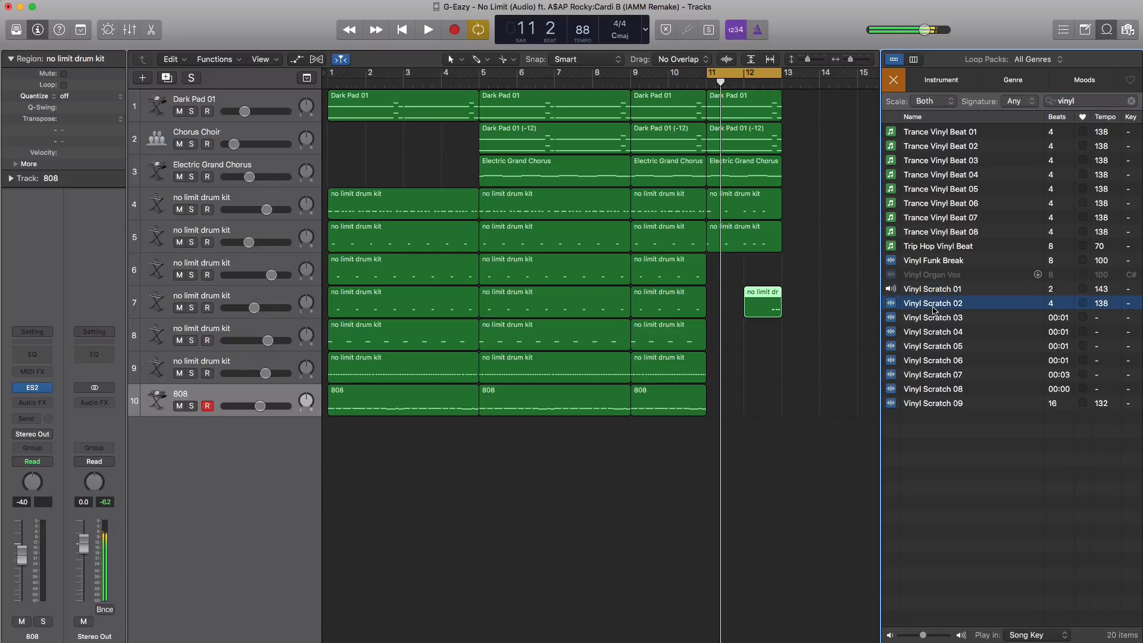
left_click(932, 328)
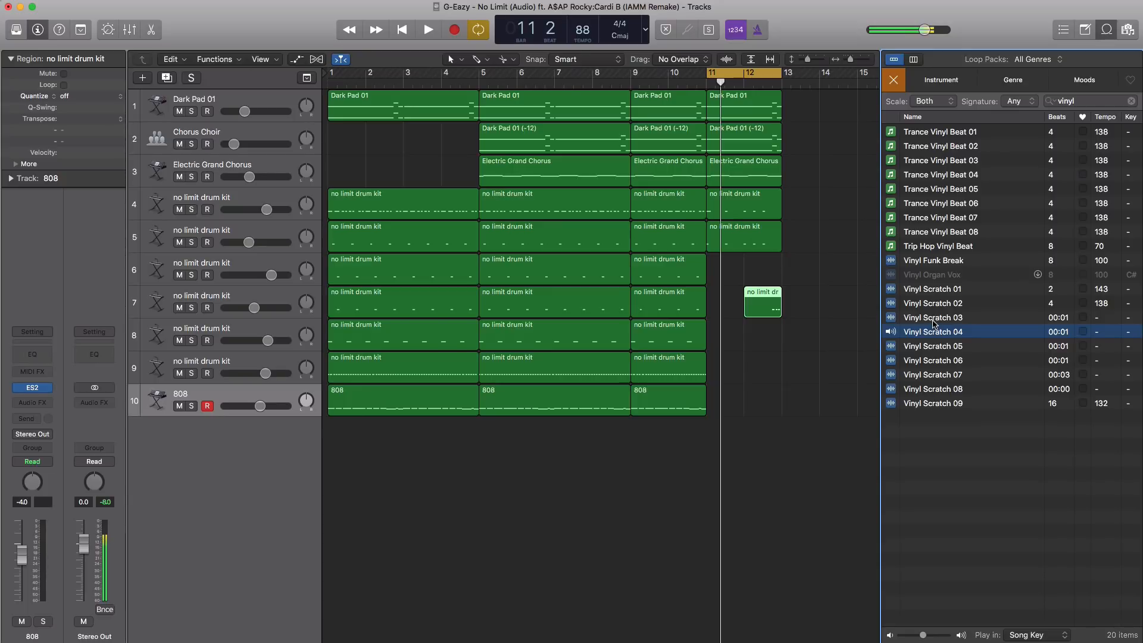
left_click(933, 321)
left_click(933, 348)
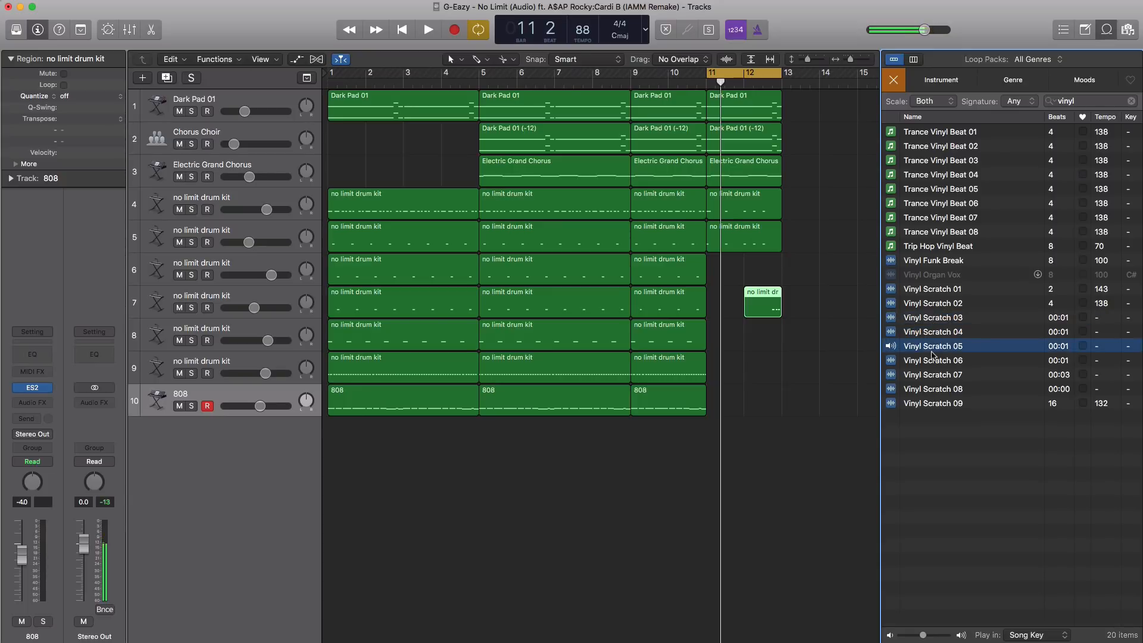
left_click(932, 374)
left_click(932, 390)
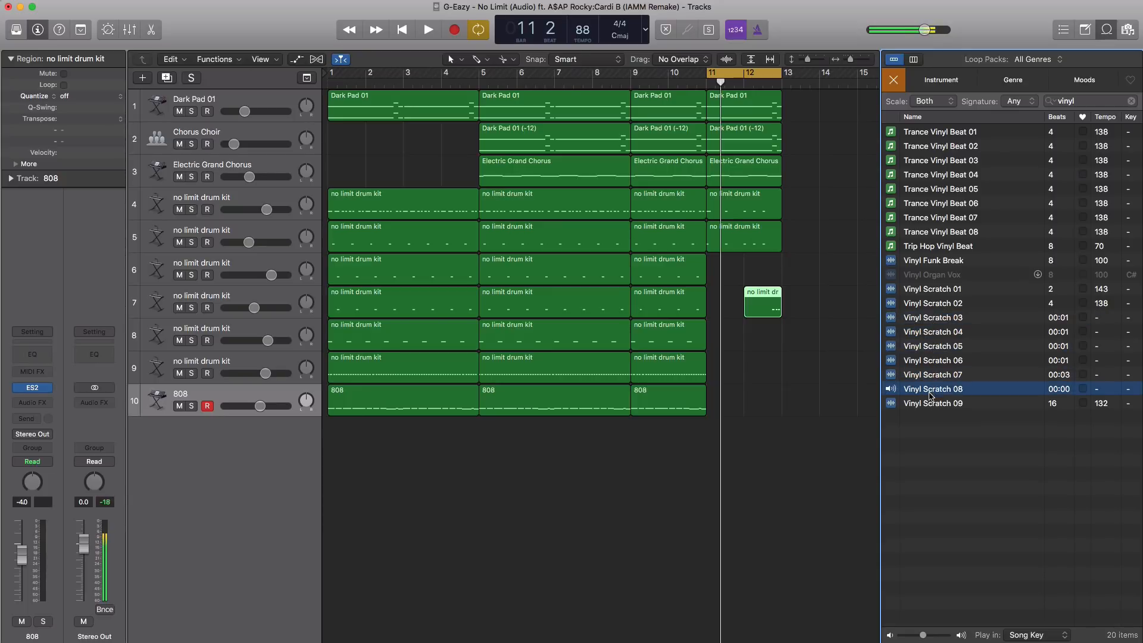
left_click(929, 404)
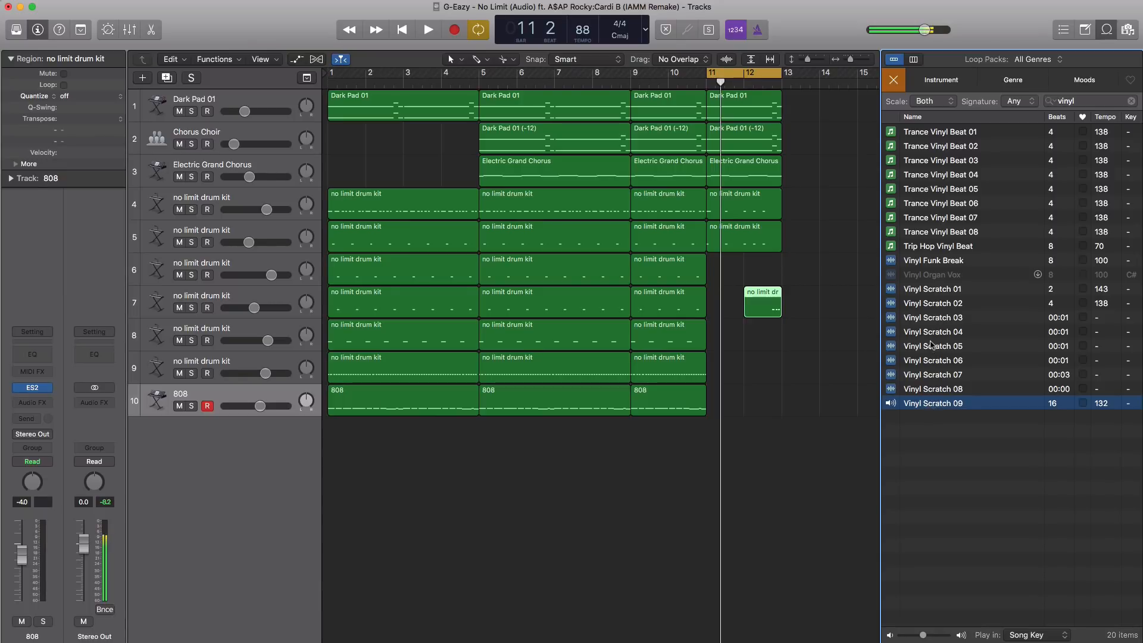
Step: Preview Vinyl Scratch 05 back through Vinyl Scratch 01 once more to compare the sounds
left_click(932, 346)
left_click(932, 333)
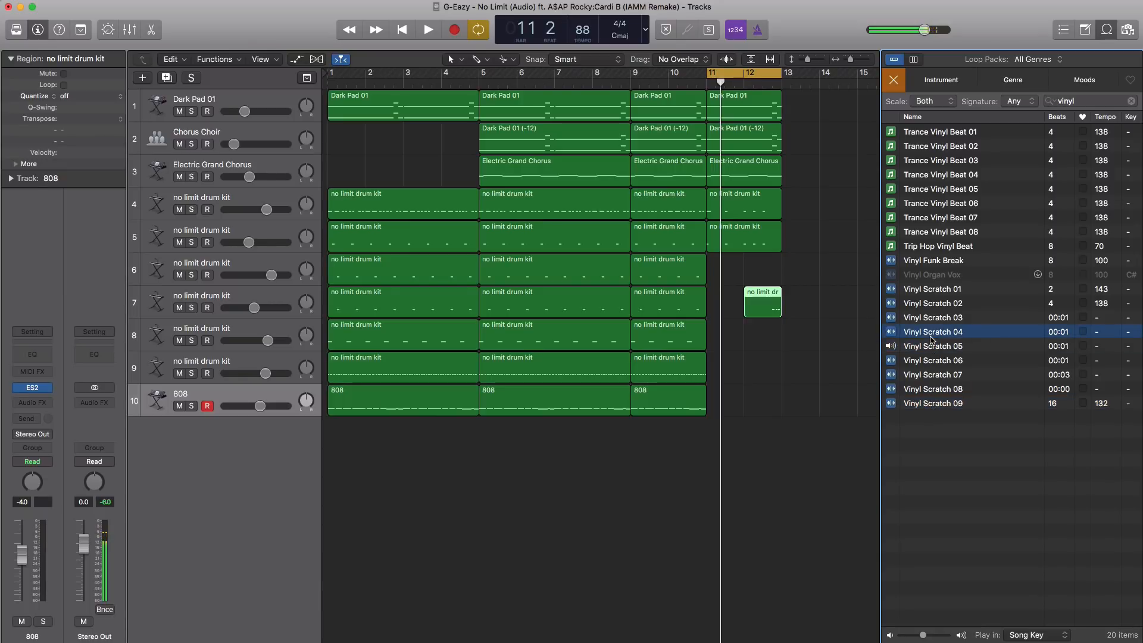
left_click(931, 322)
left_click(934, 306)
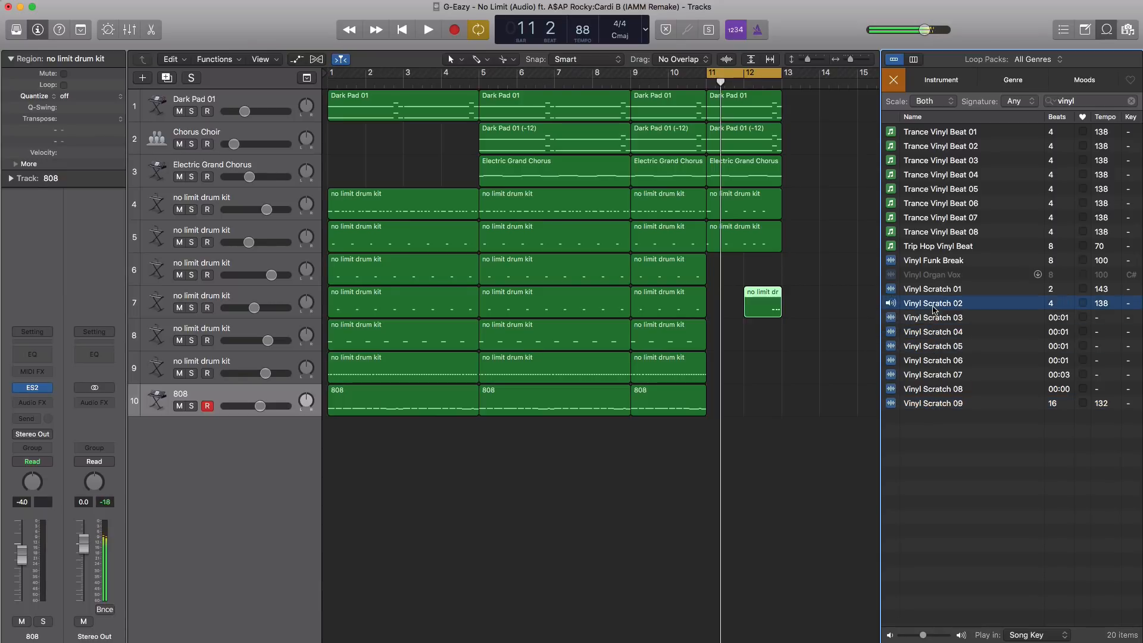
left_click(935, 292)
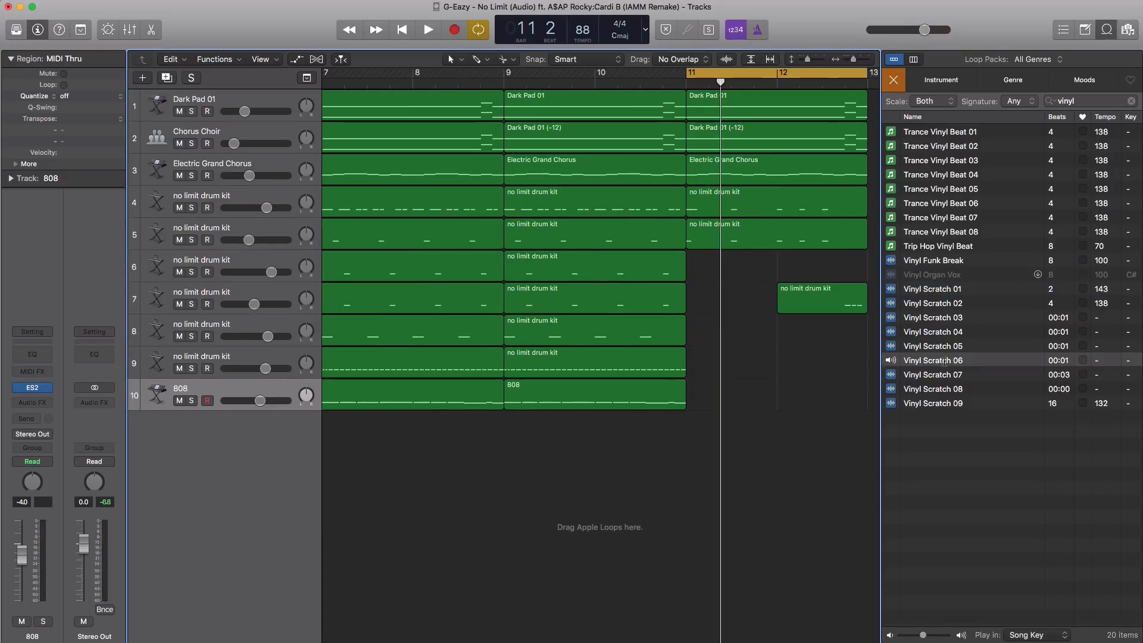
Step: Place the Vinyl Scratch 06 loop at bar 11 on a new audio track below the 808 and play it
left_click_drag(945, 362, 686, 456)
key("space")
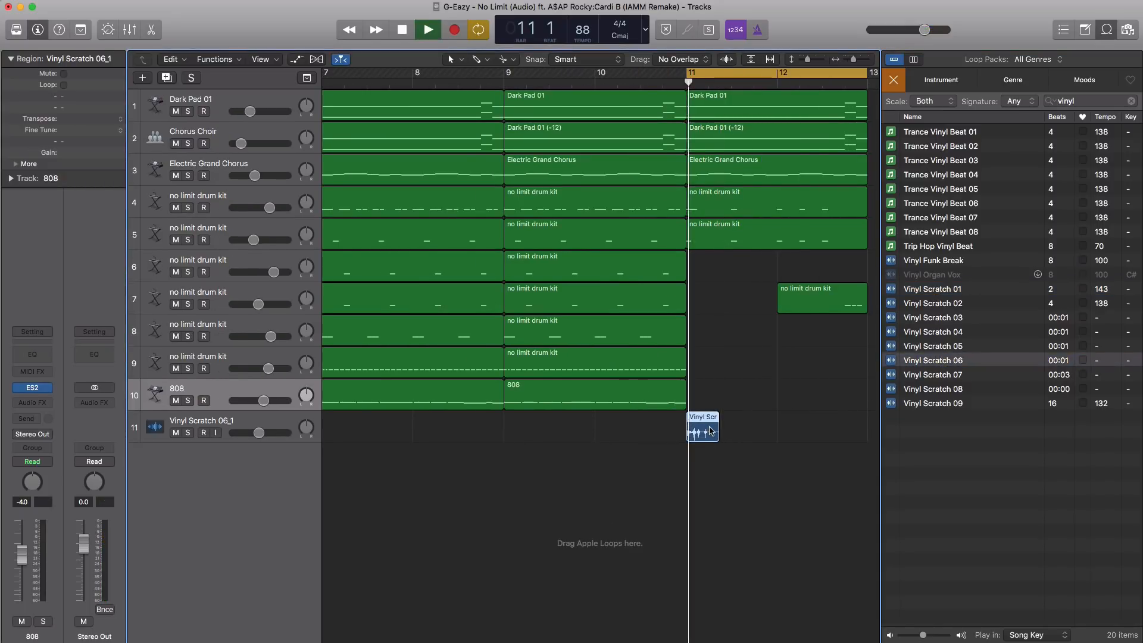
key("space")
key("space")
key("space")
Step: Shift the vinyl scratch region to about halfway through beat 2 of bar 11, checking its timing with playback
scroll(726, 421, "up", 5)
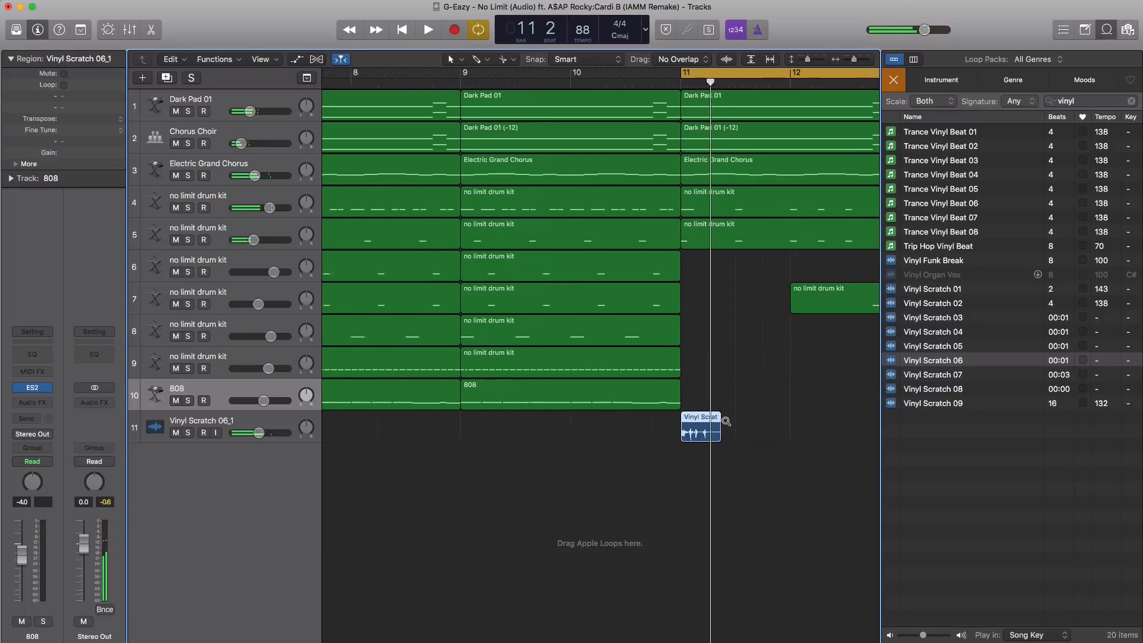
mouse_move(711, 418)
left_mouse_down()
mouse_move(737, 420)
mouse_move(715, 420)
left_mouse_up()
key("space")
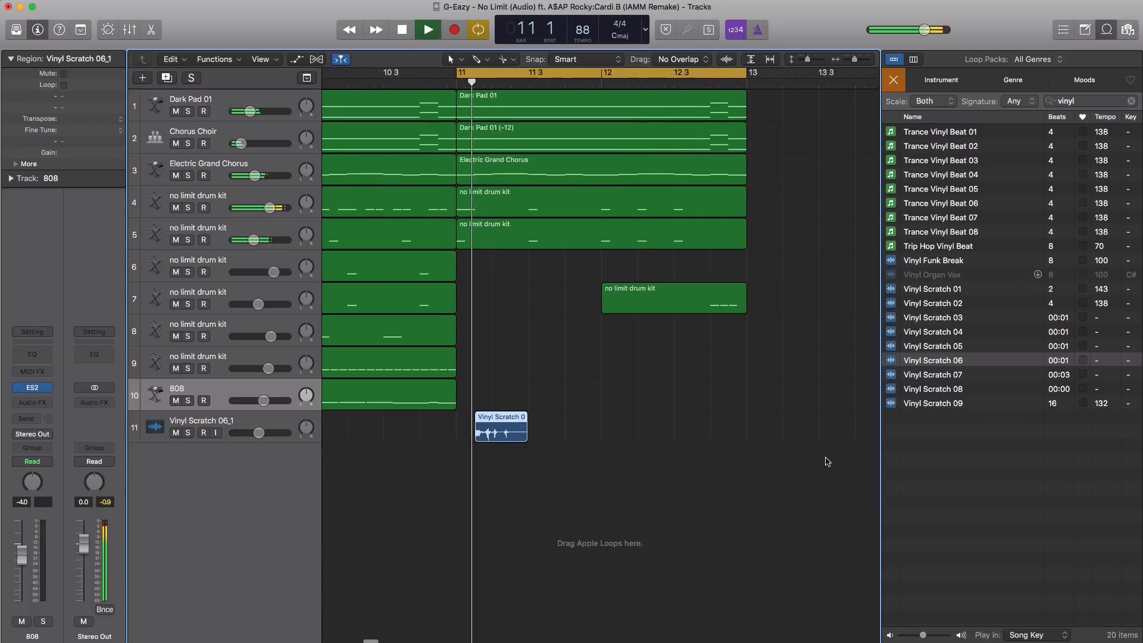
key("space")
scroll(632, 439, "up", 2)
scroll(632, 439, "up", 1)
left_click_drag(543, 417, 583, 420)
key("space")
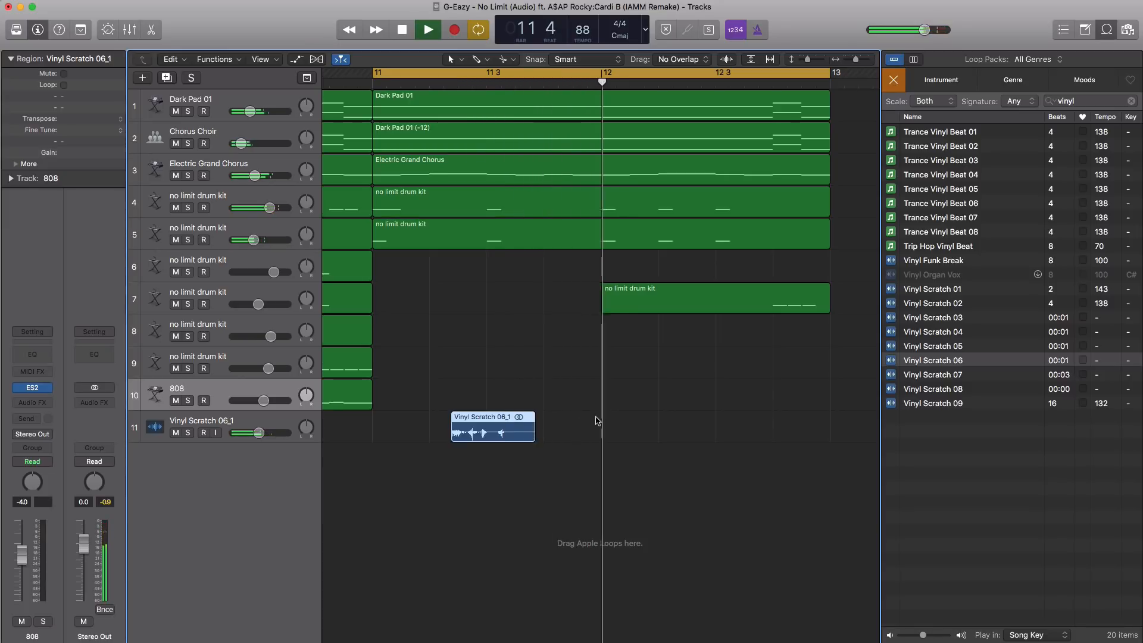
key("space")
left_click_drag(494, 419, 498, 418)
key("space")
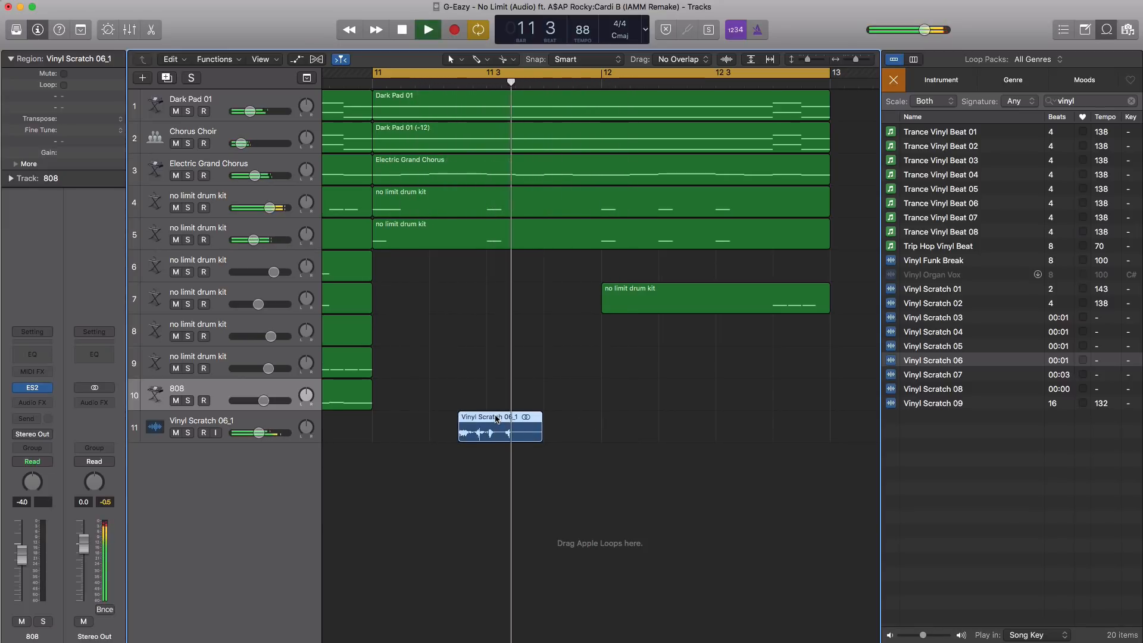
key("space")
Step: Trim the end of the vinyl scratch region to about three quarters of a beat long and play it
left_click_drag(534, 438, 499, 441)
key("space")
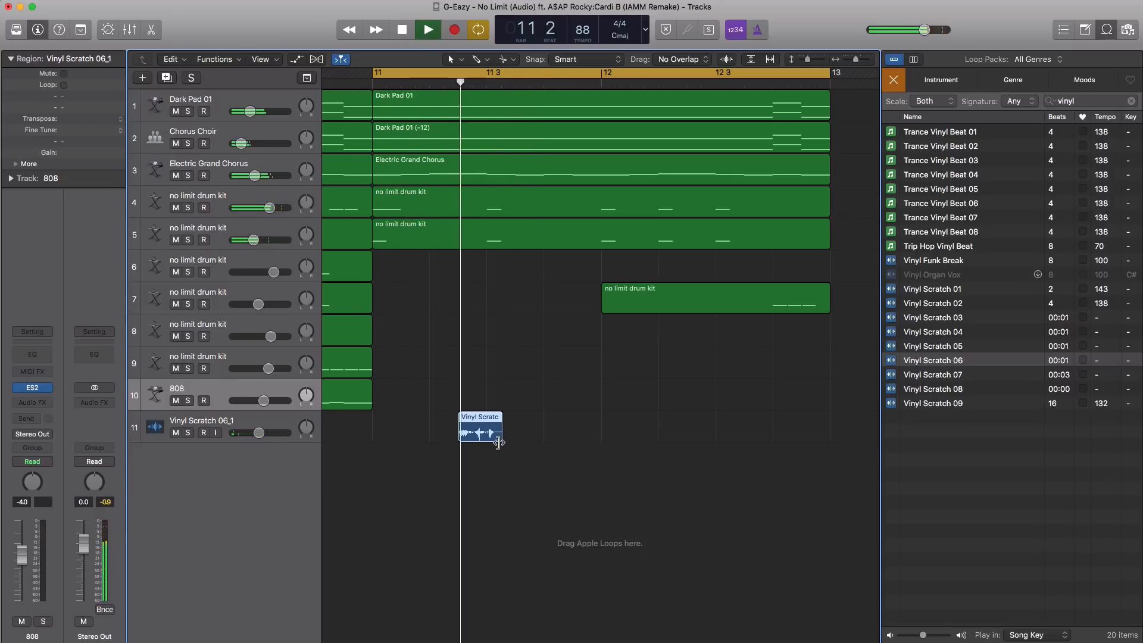
key("space")
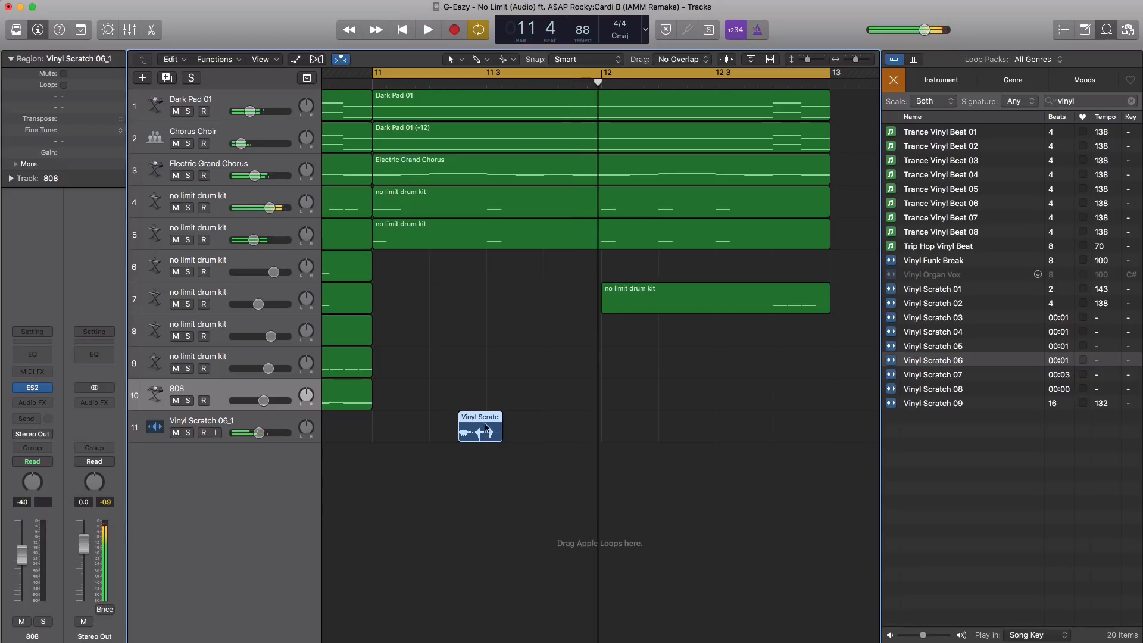
Step: Copy the trimmed scratch twice at two-beat intervals through bar 12 and lower the scratch track's volume slightly during playback
left_click_drag(483, 421, 598, 422, "alt")
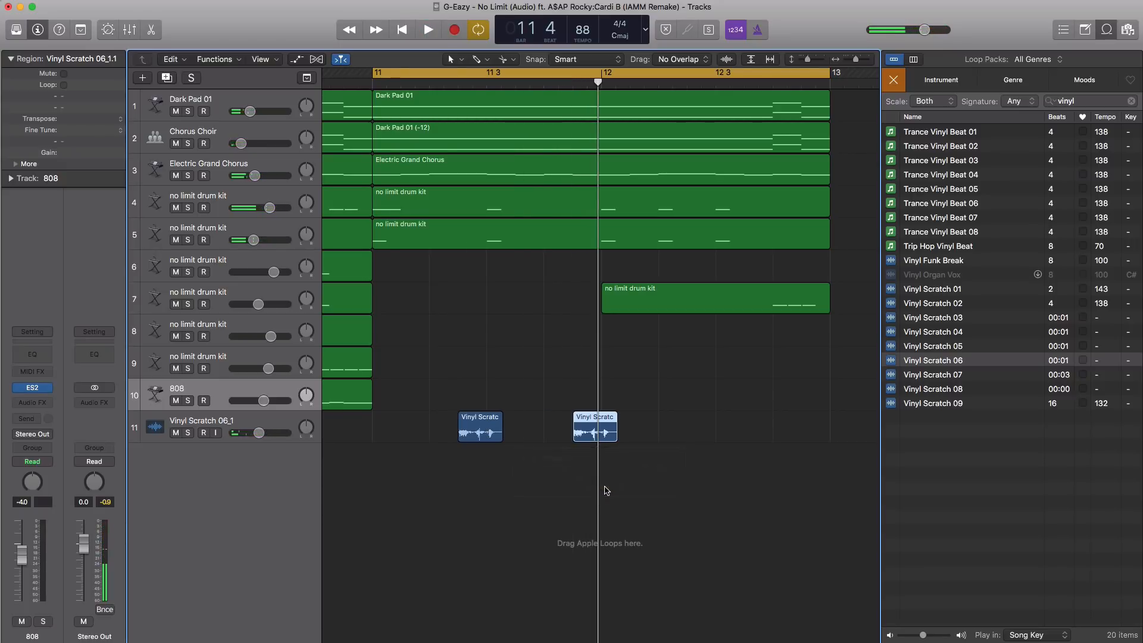
key("space")
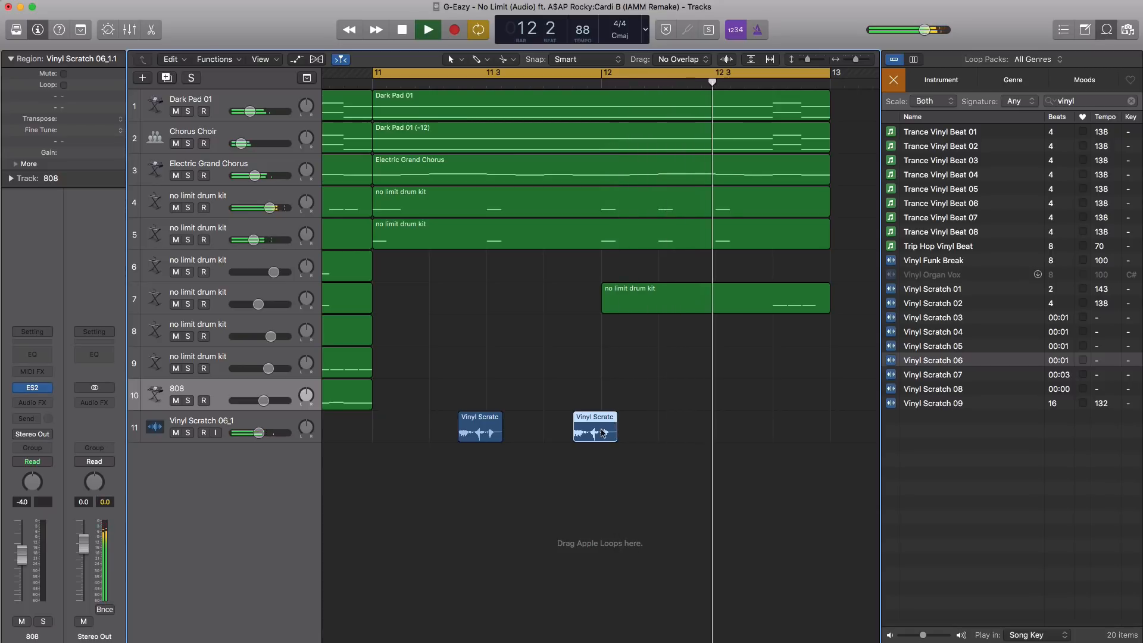
key("space")
left_click_drag(598, 420, 713, 422, "alt")
key("space")
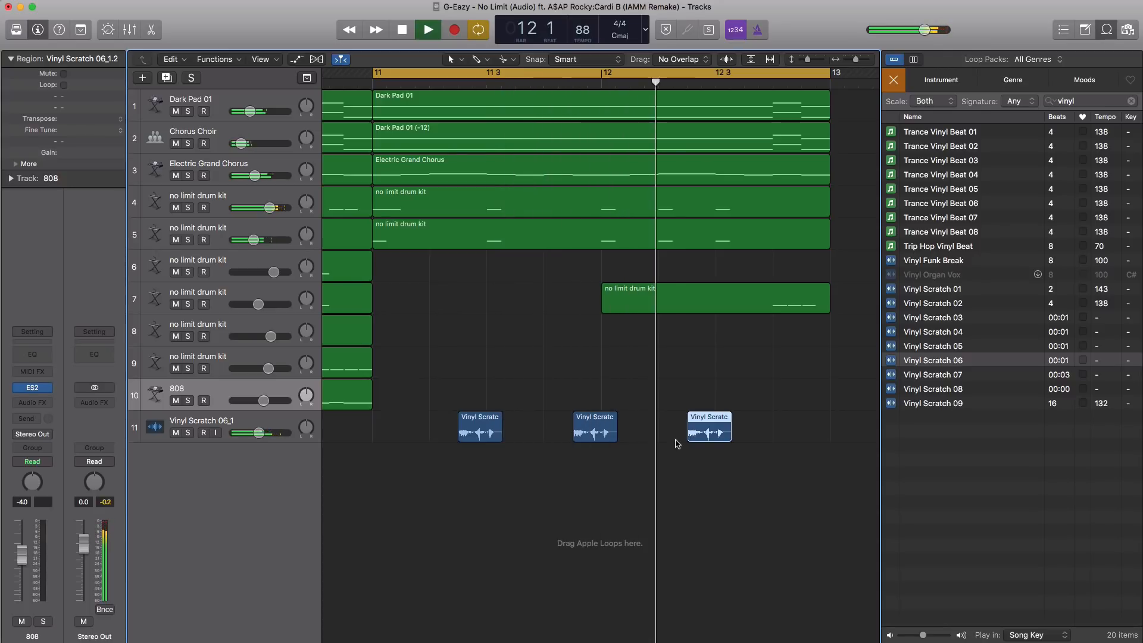
left_click_drag(259, 433, 254, 433)
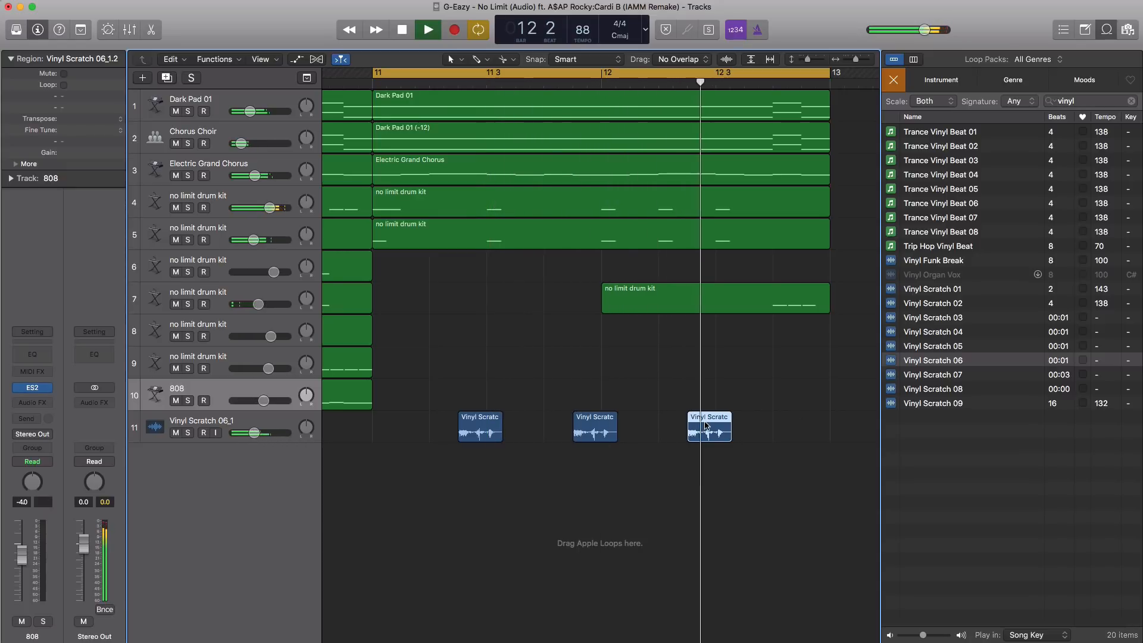
Step: Try a fourth scratch copy one beat after the third, lower the scratch track's volume slightly more, and delete that copy
key("space")
left_click_drag(705, 425, 765, 421)
key("space")
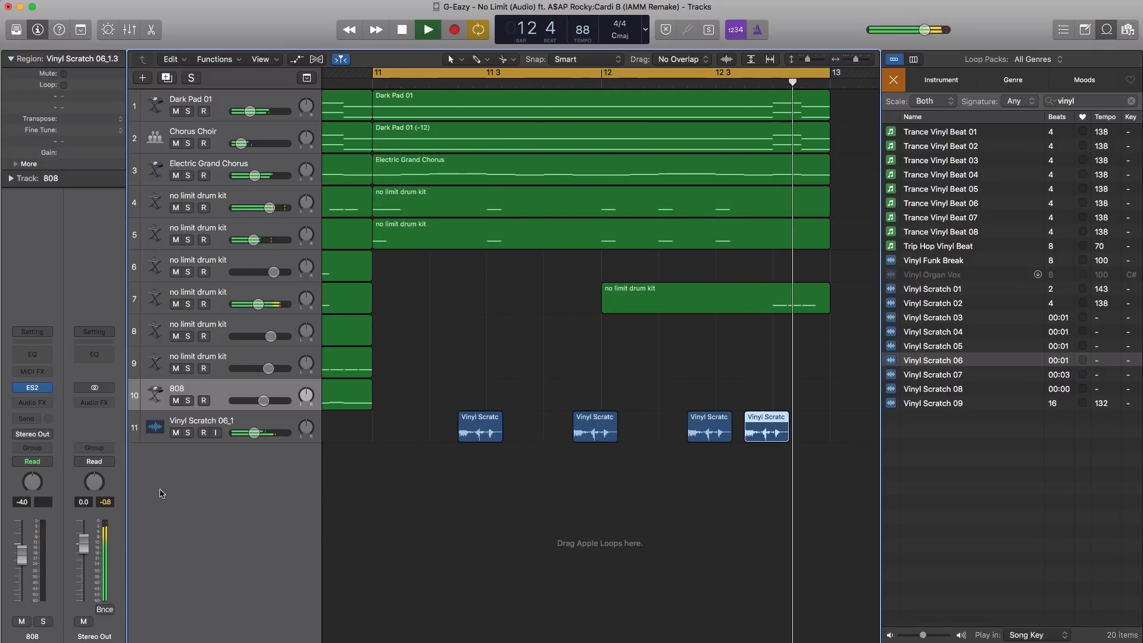
left_click_drag(255, 434, 252, 434)
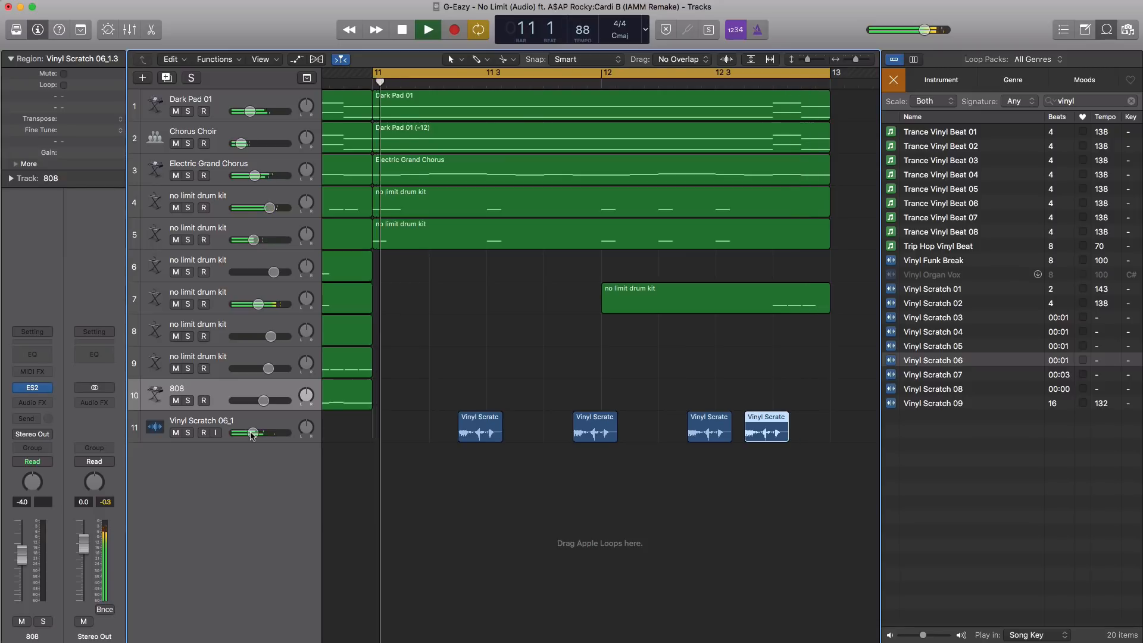
key("space")
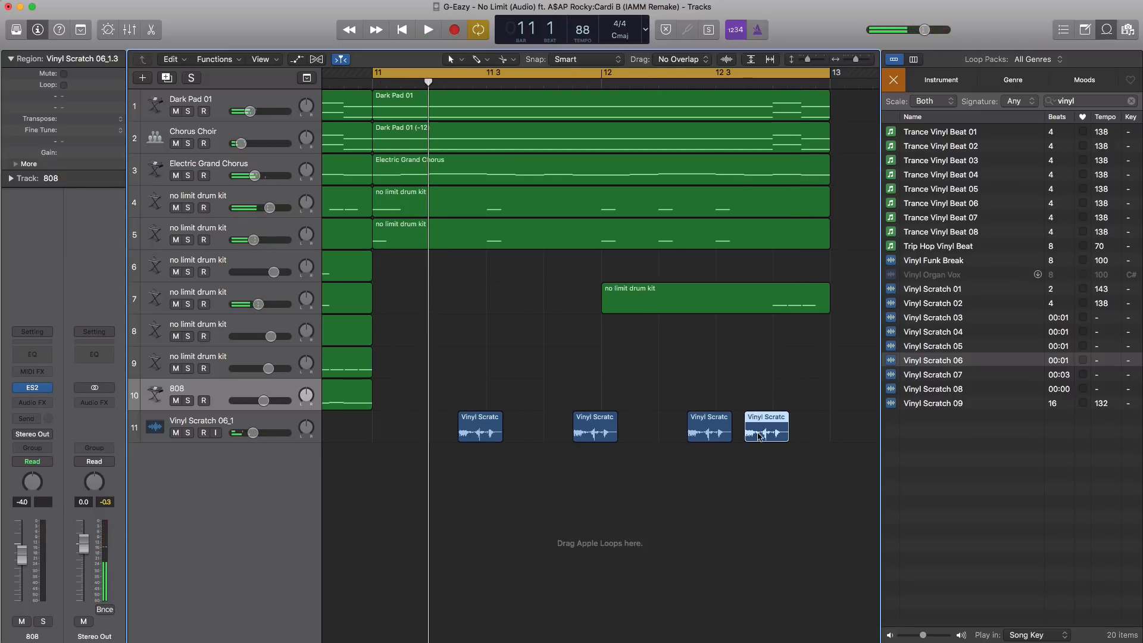
key("Delete")
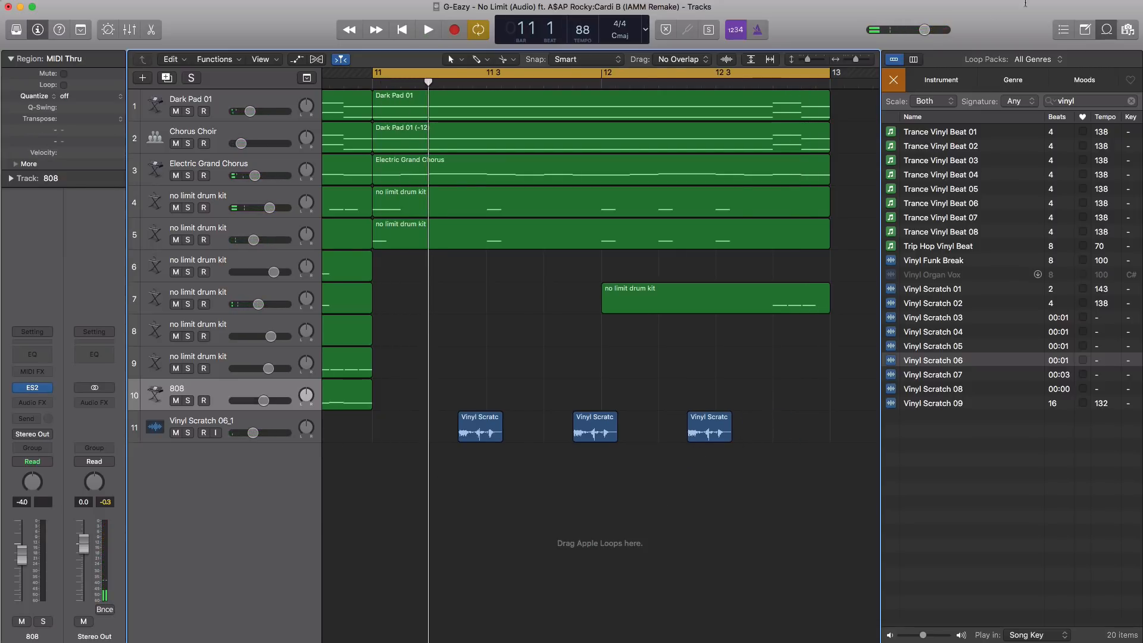
Step: Clear the "vinyl" loop search and close the browser beside the arrangement
left_click(896, 80)
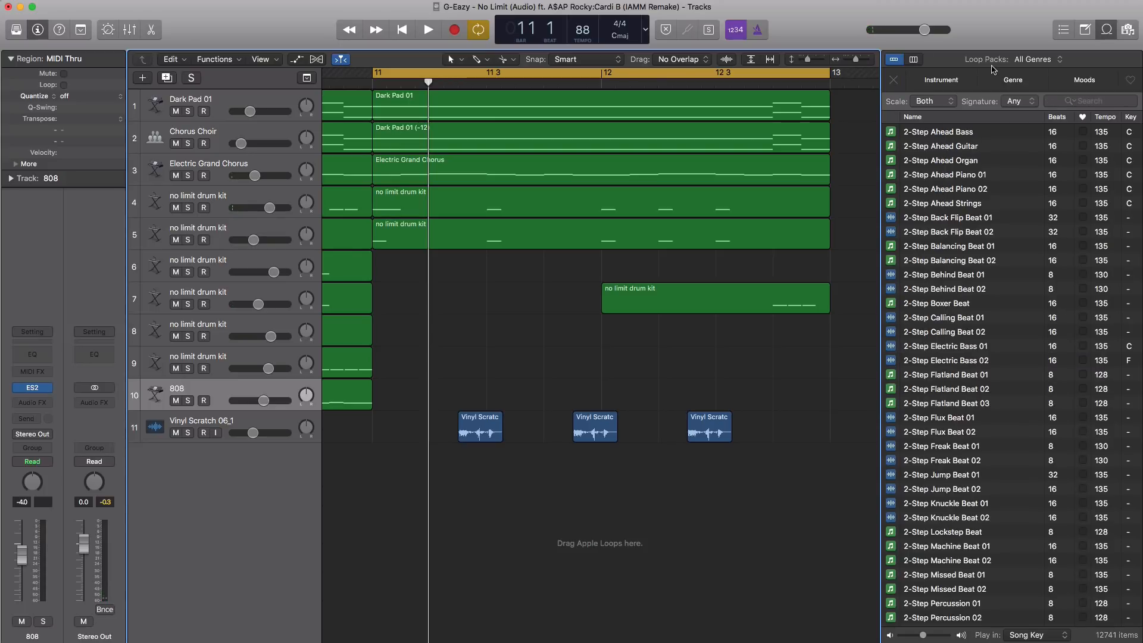
left_click(1128, 31)
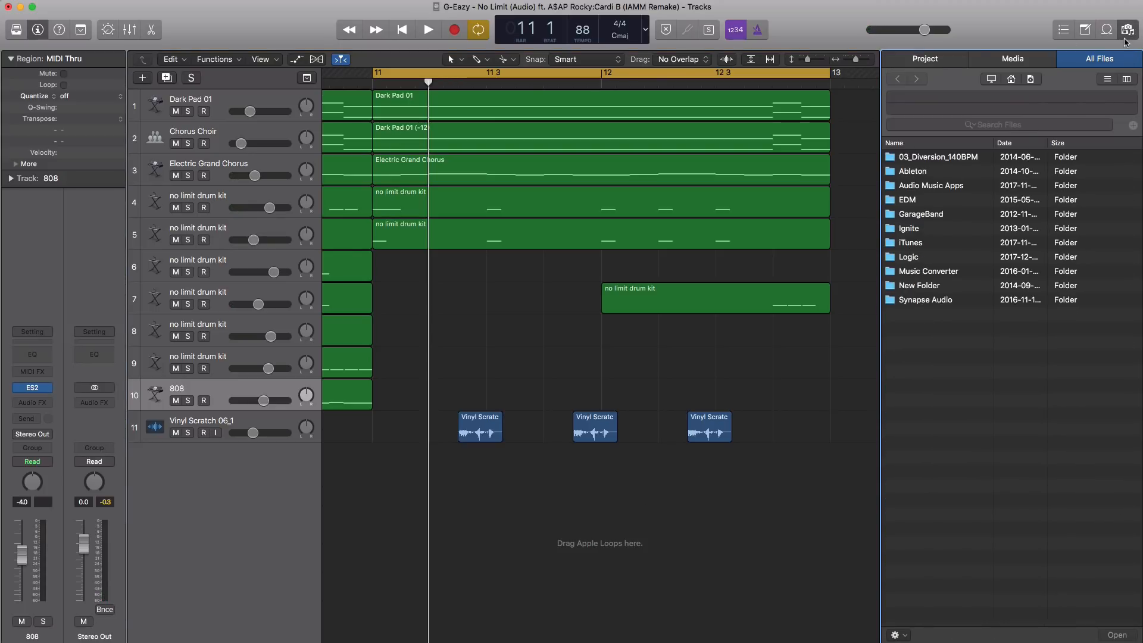
left_click(1127, 33)
left_click(612, 434, "ctrl+alt")
scroll(615, 435, "down", 2)
scroll(615, 435, "left", 8)
scroll(615, 436, "down", 3)
scroll(613, 435, "down", 2)
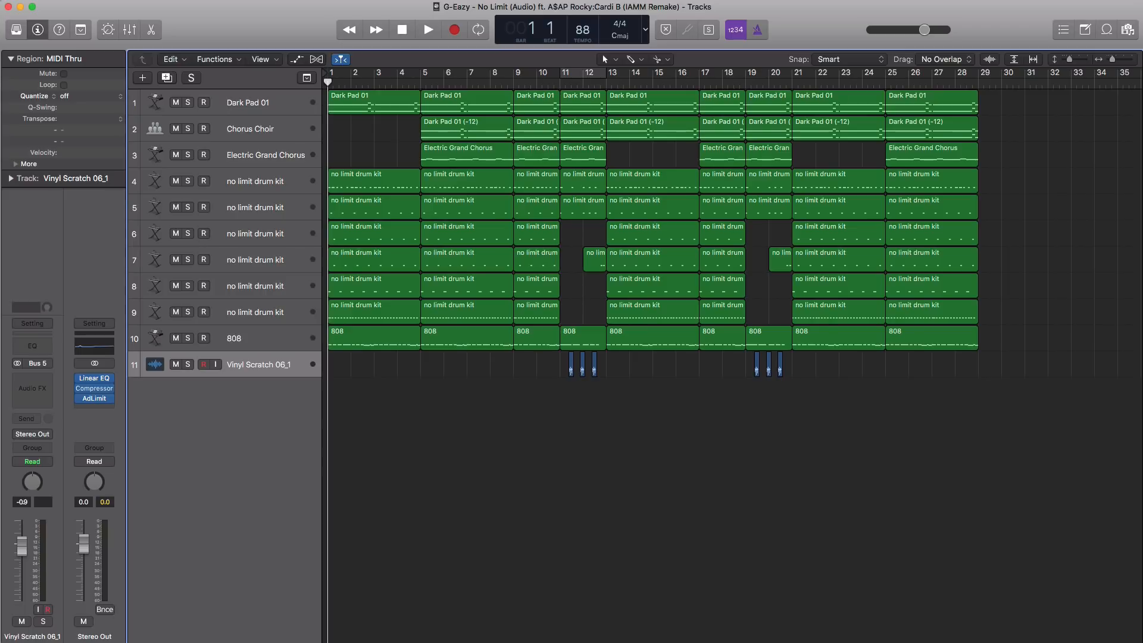
Step: Set the cycle range to bars 11 and 12, play the breakdown with the scratches, and turn the cycle off
left_click_drag(565, 82, 605, 83)
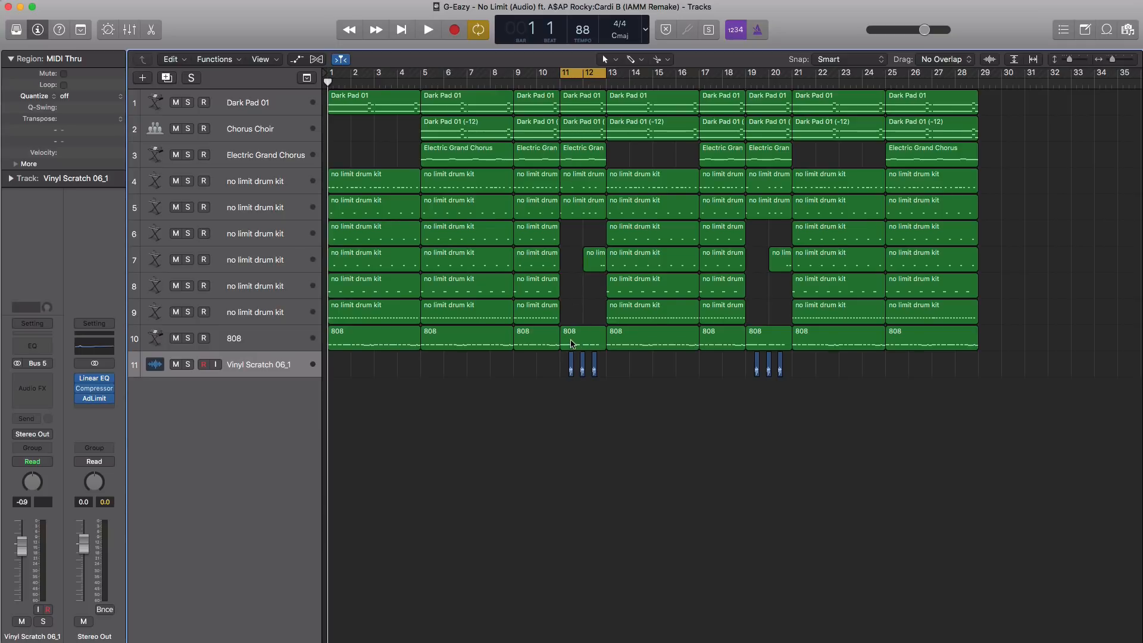
key("space")
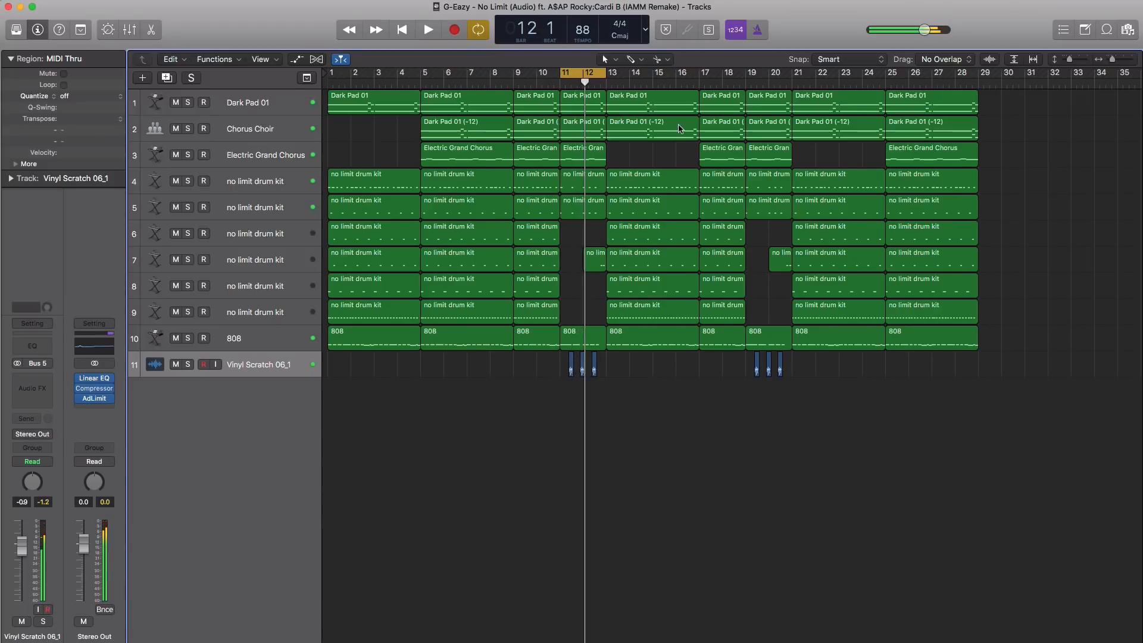
left_click(723, 159)
left_click(583, 78)
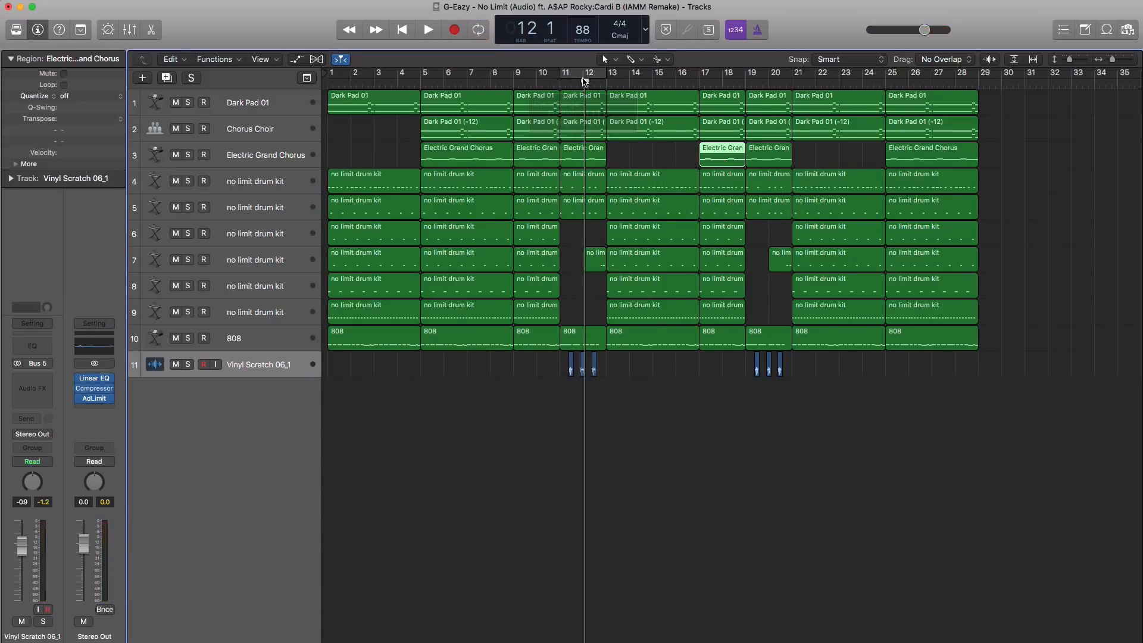
Step: Deselect all regions and play the full 28-bar arrangement from the start to its end
left_click(674, 580)
key("space")
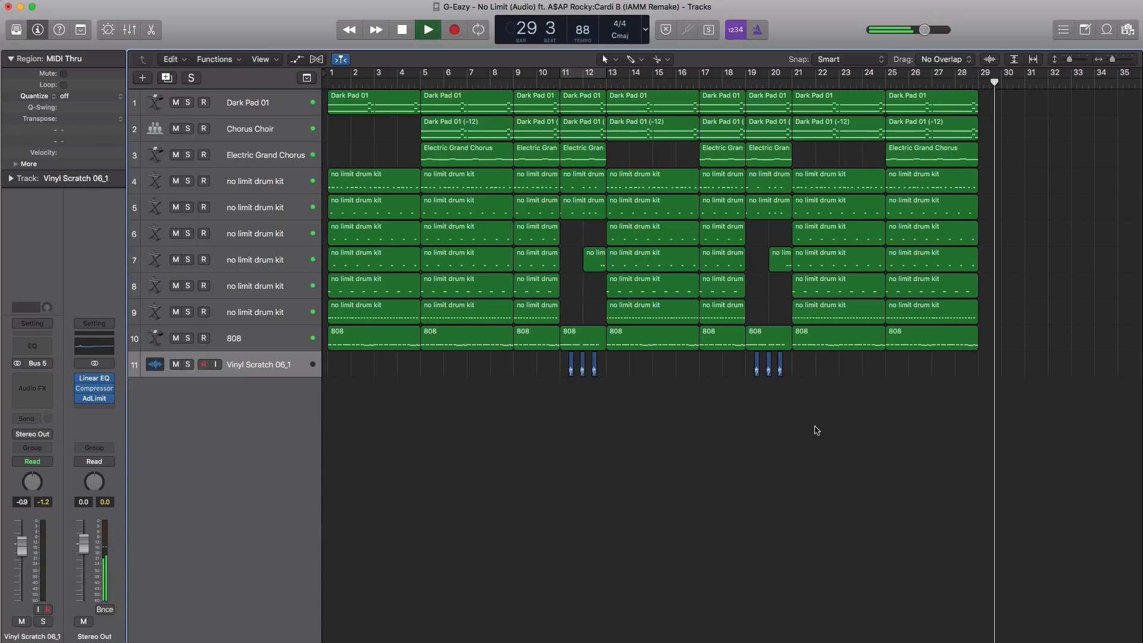
key("space")
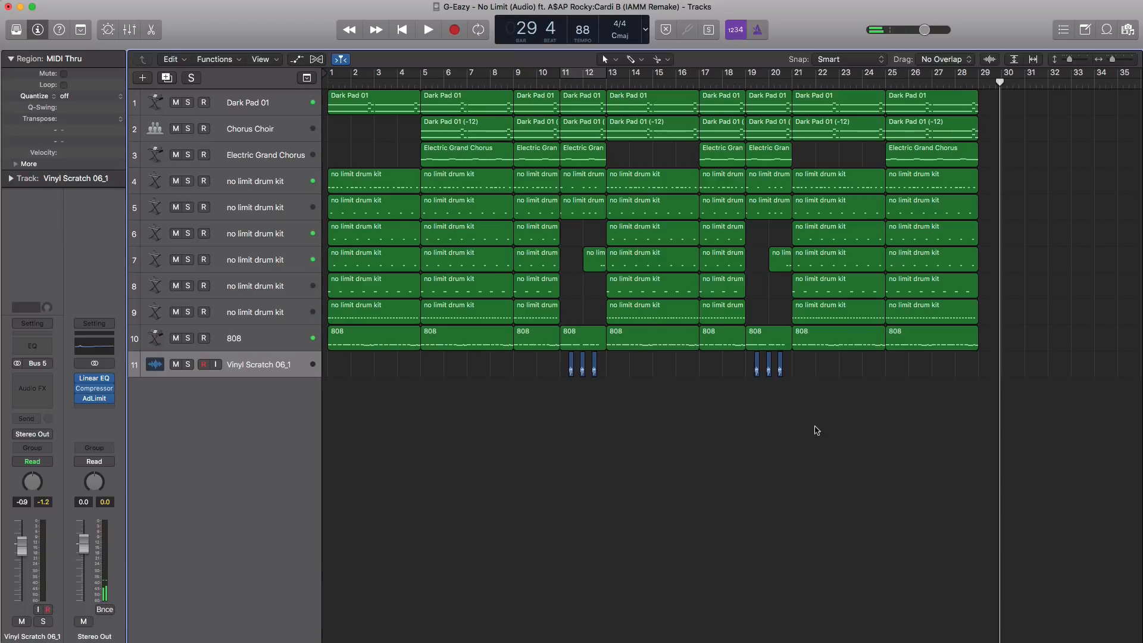